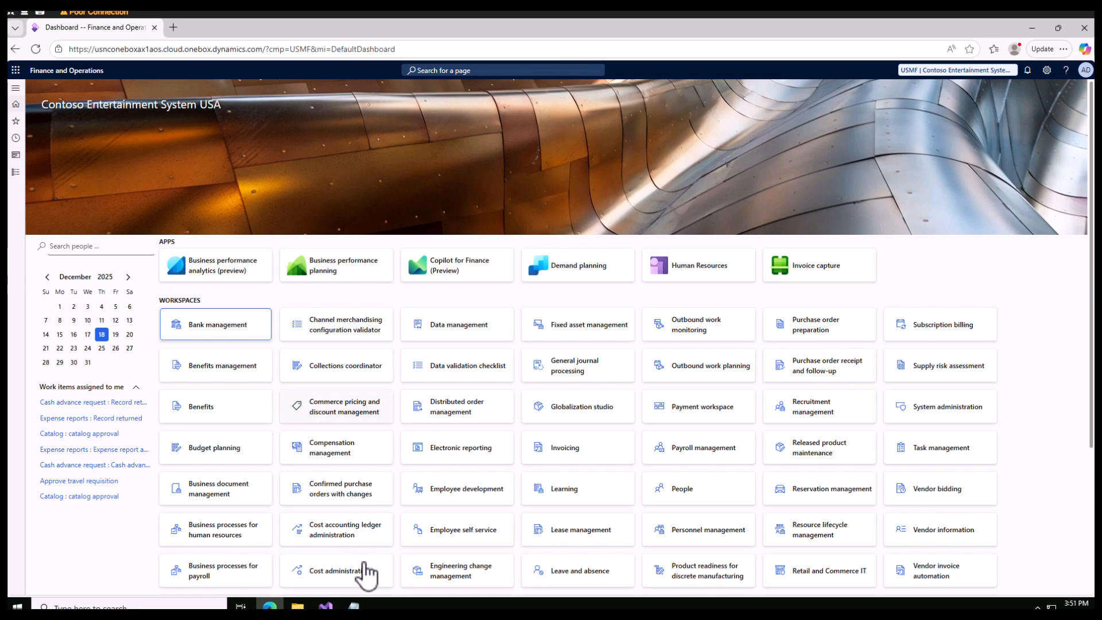
Switch to the empty Notepad document and write "1 V1" as the first line
click(353, 606)
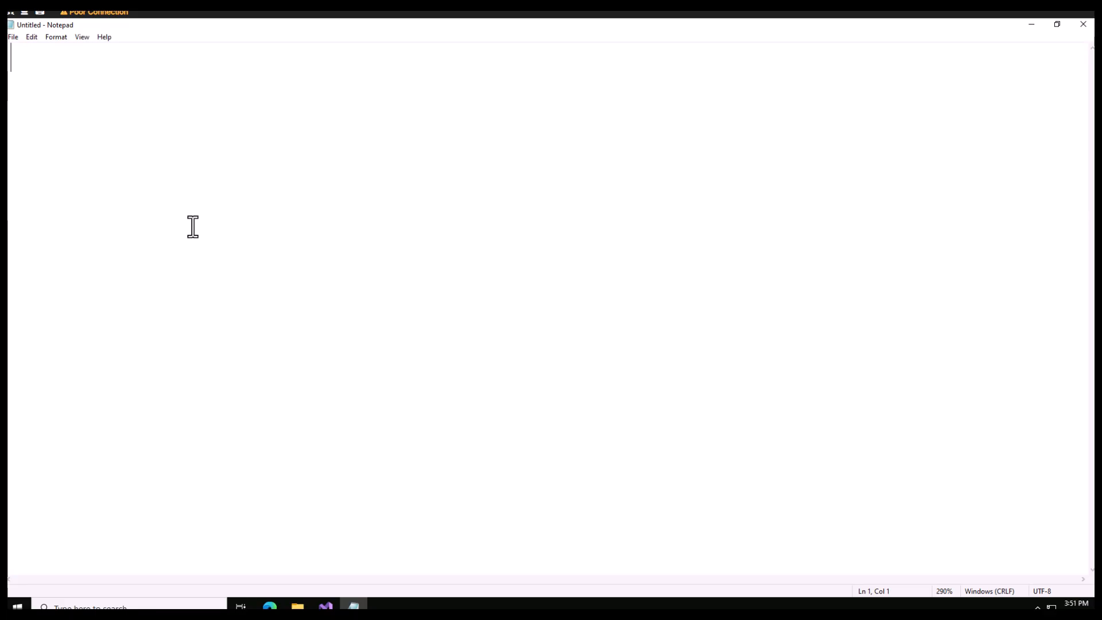
text(100)
key(BackSpace)
key(BackSpace)
key(BackSpace)
text(1)
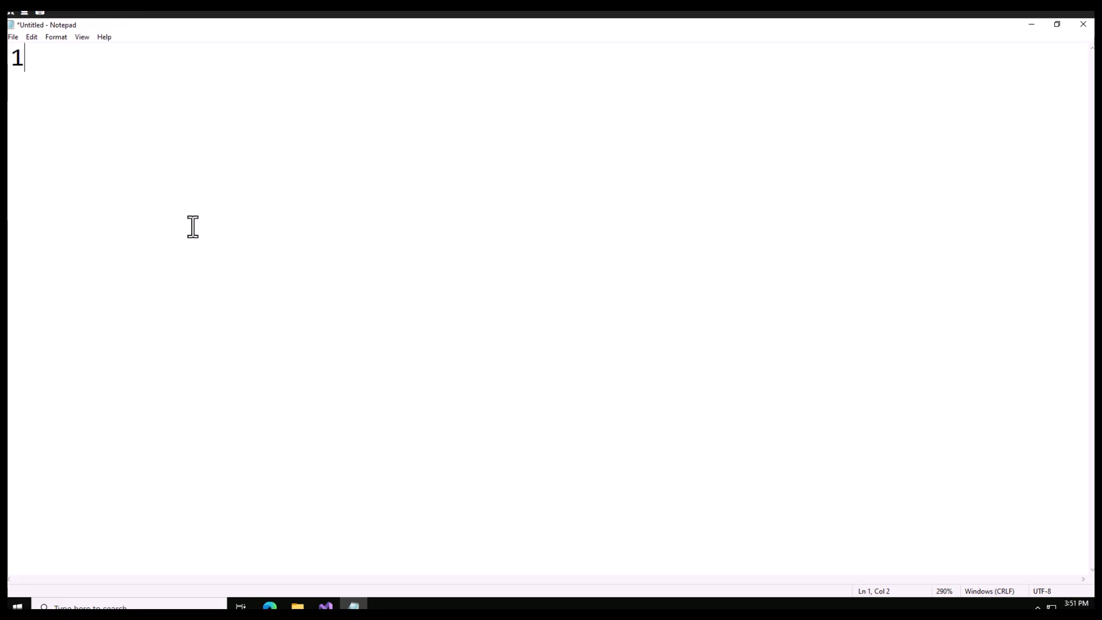
text( V1)
Add the line "Product receipt" below "1 V1", separated by a blank line
key(Return)
key(Return)
text(Product rec)
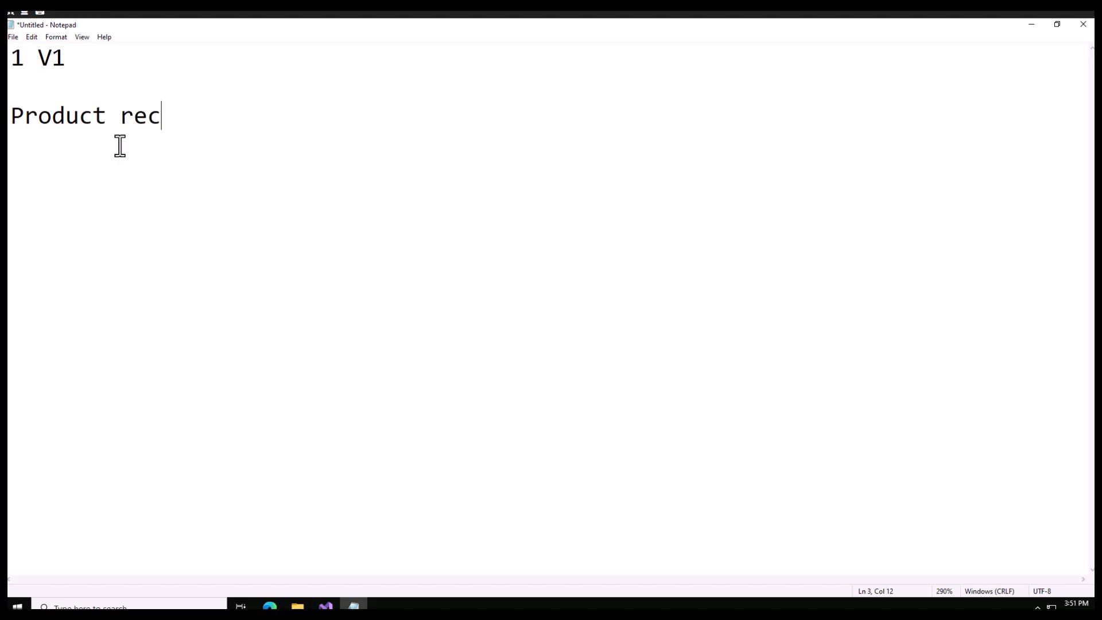
text(eipt)
drag(236, 115, 118, 116)
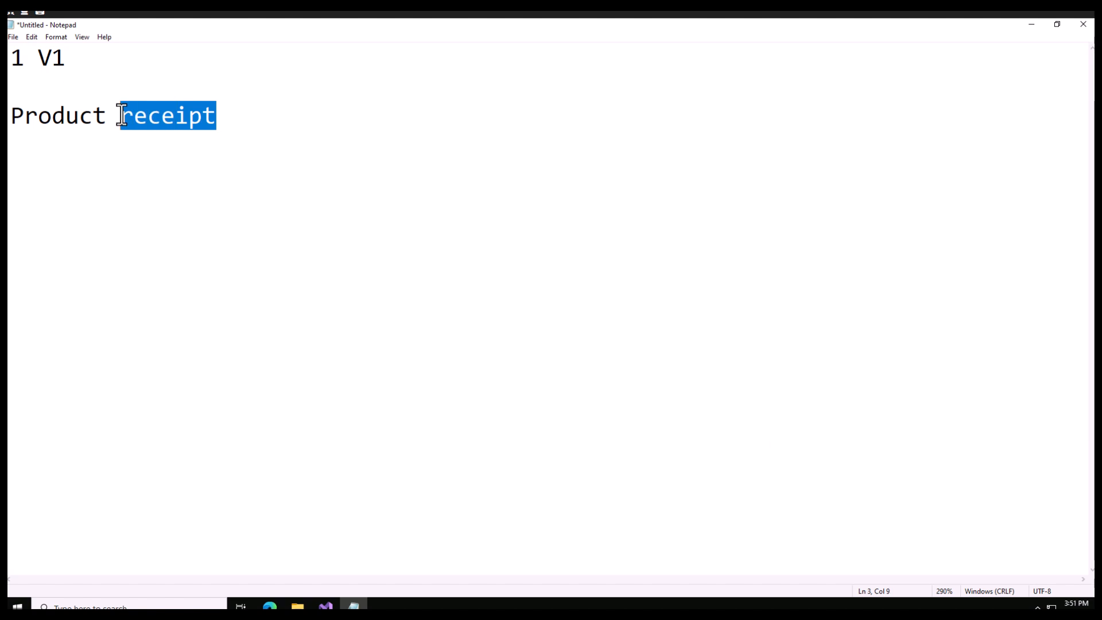
click(228, 117)
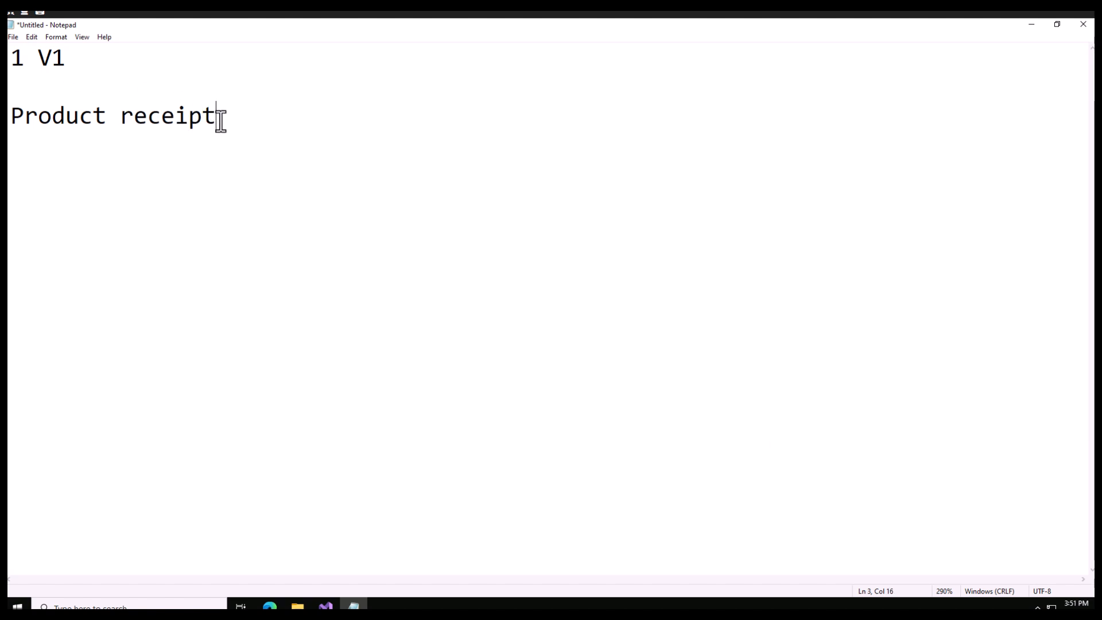
Add the line "Quality Check" below "Product receipt", separated by a blank line
key(Return)
key(Return)
text(Qual)
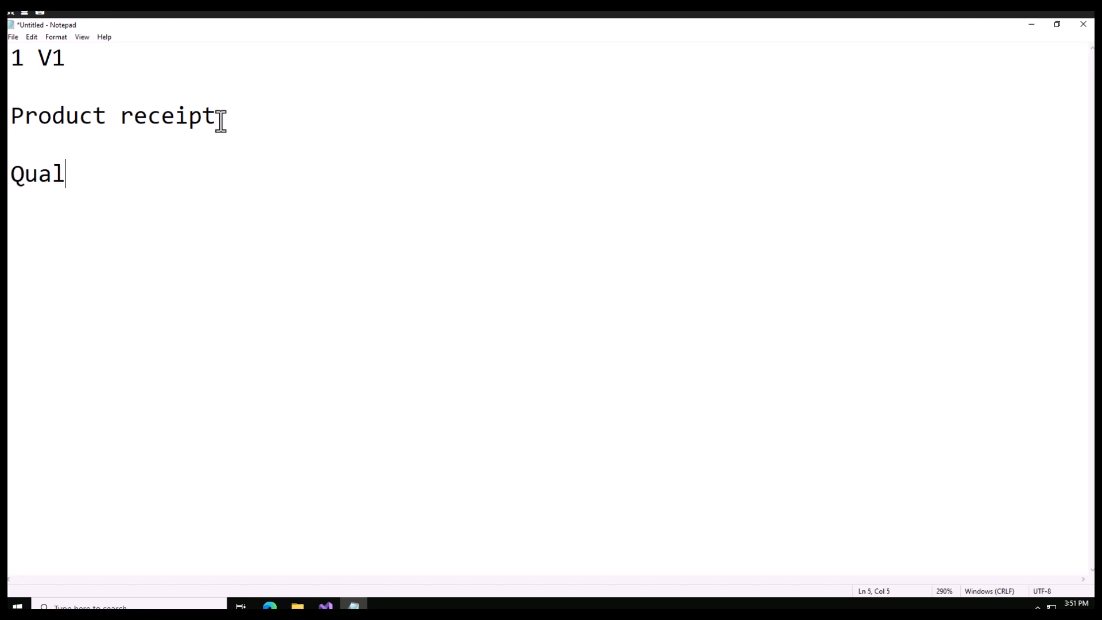
text(ity Check)
key(Return)
Insert a new line reading "Product" directly under "1 V1"
click(29, 58)
click(73, 61)
key(Return)
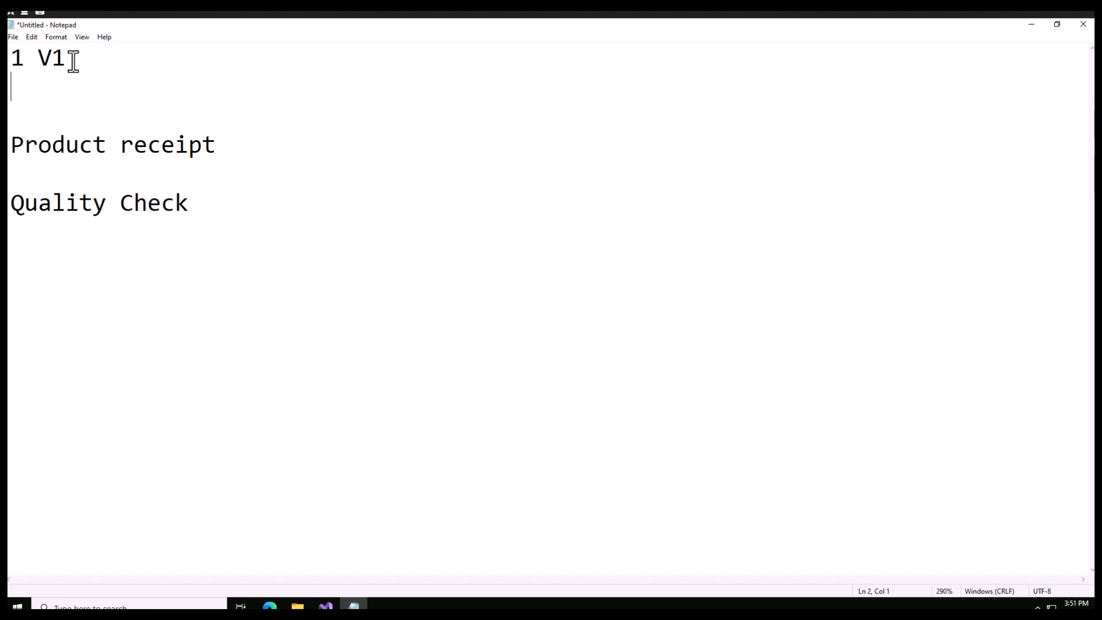
text(Product)
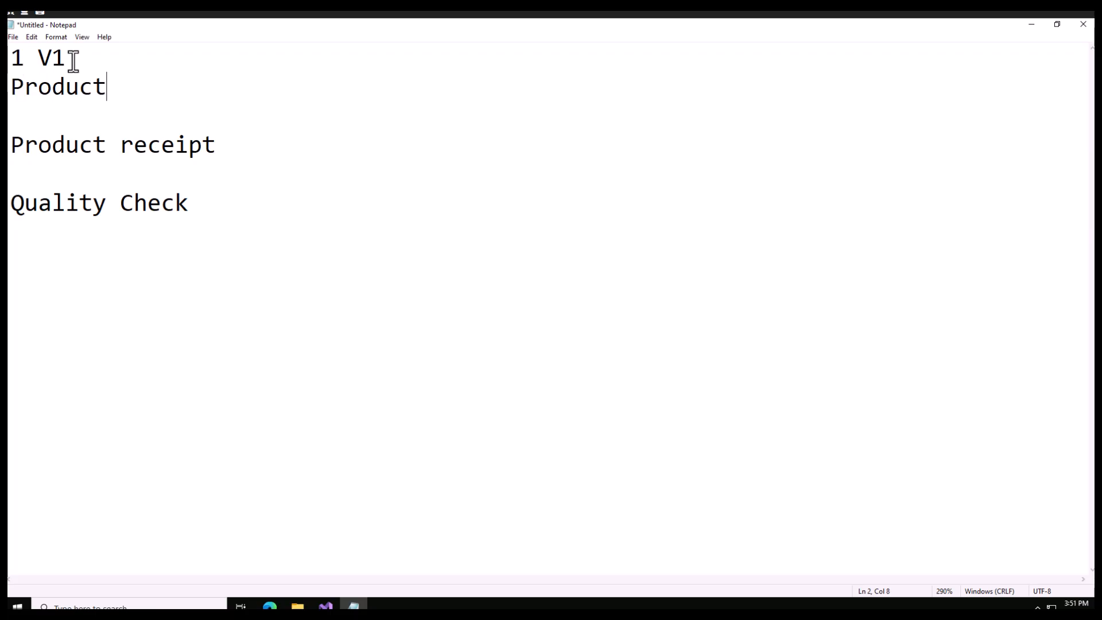
drag(26, 57, 10, 57)
Add the line "Weight:- 80G" directly under "Quality Check"
click(192, 205)
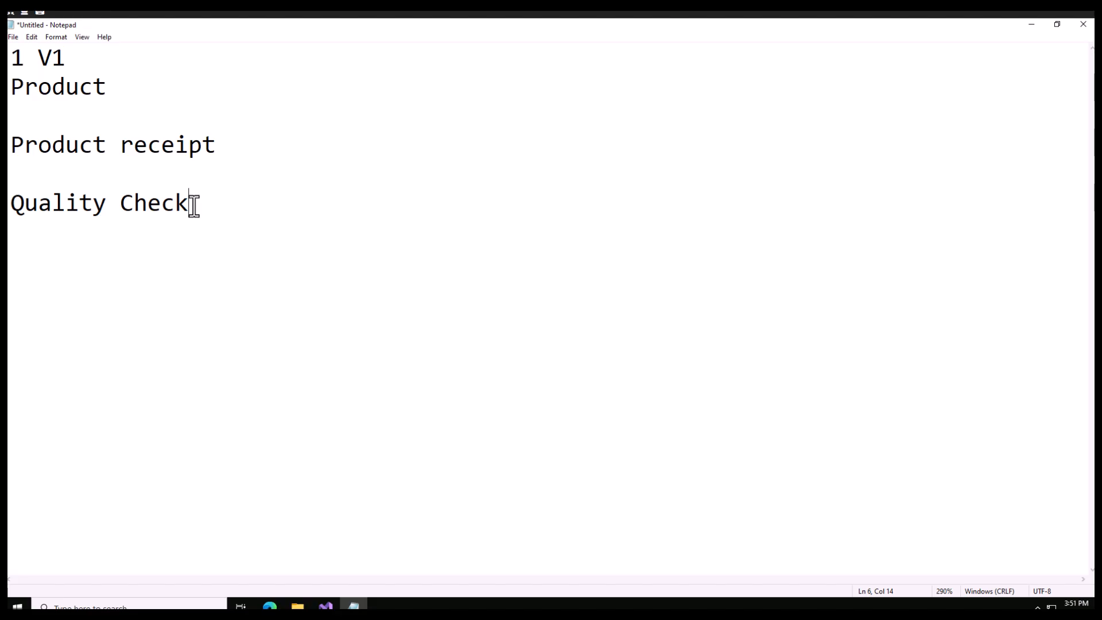
key(Return)
text(Weight)
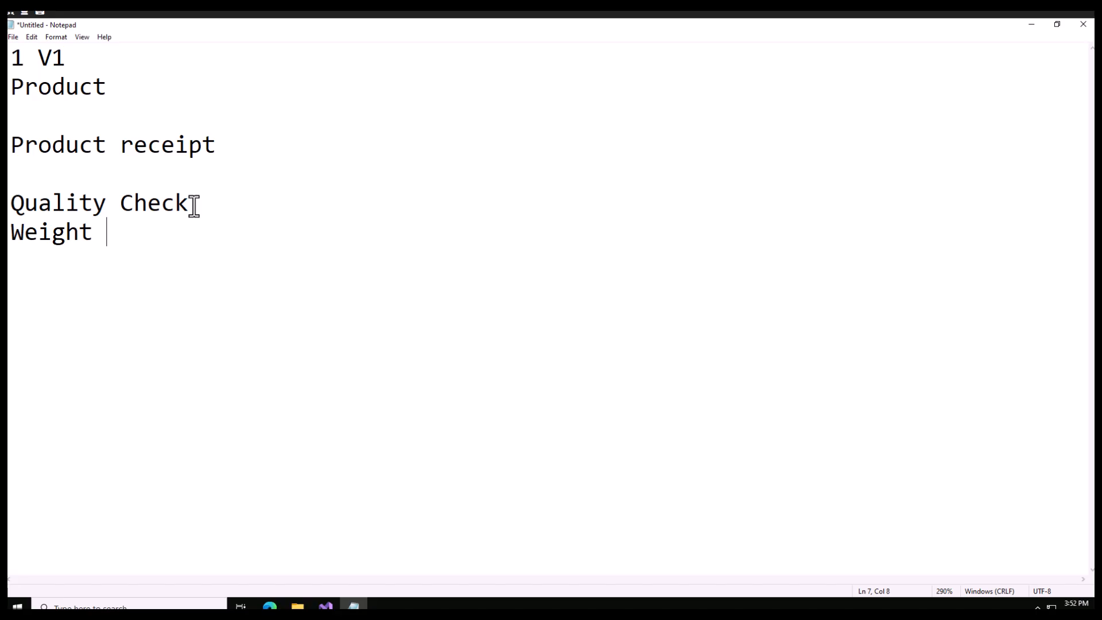
key(BackSpace)
text(:)
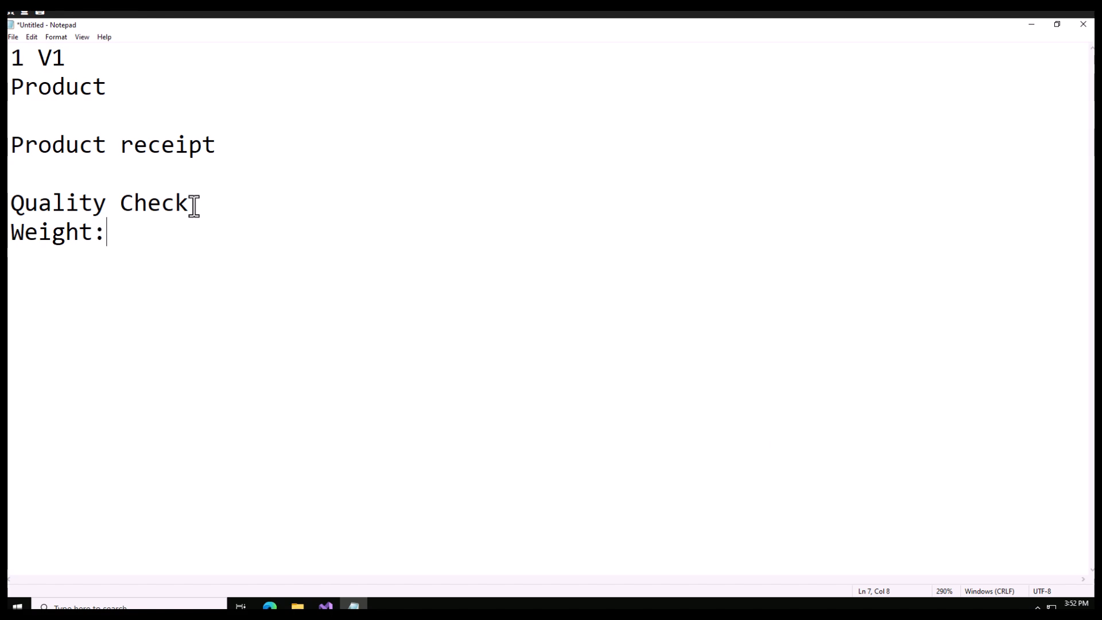
text(- 80G)
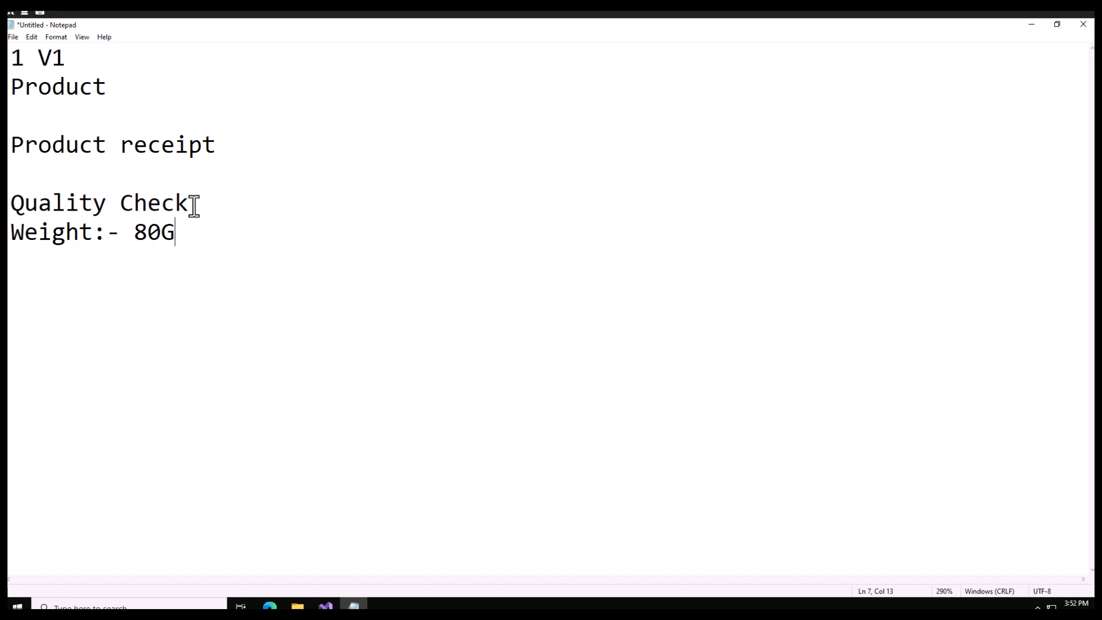
Add the line "Pass/Fail" under the weight line
key(Return)
text(Pass.)
key(BackSpace)
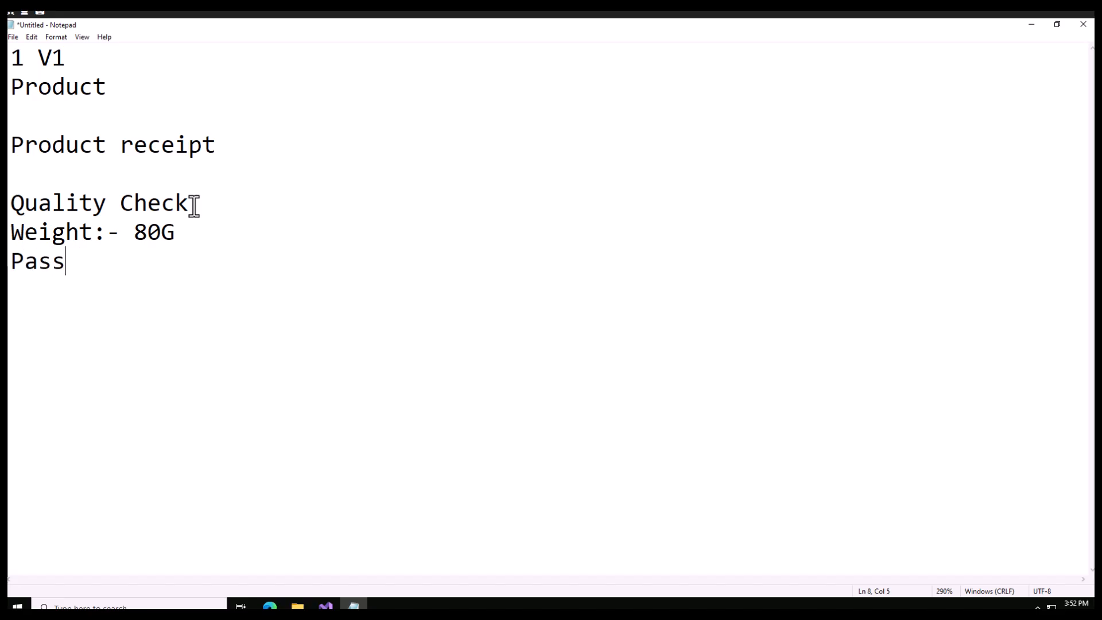
text(/Fail)
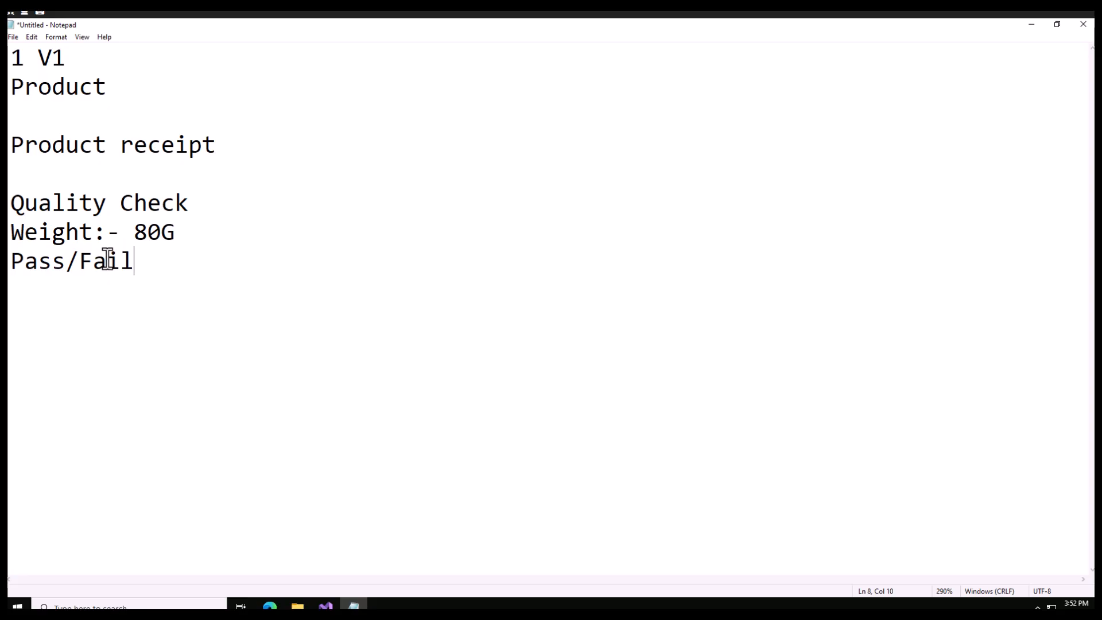
click(66, 62)
drag(67, 62, 41, 62)
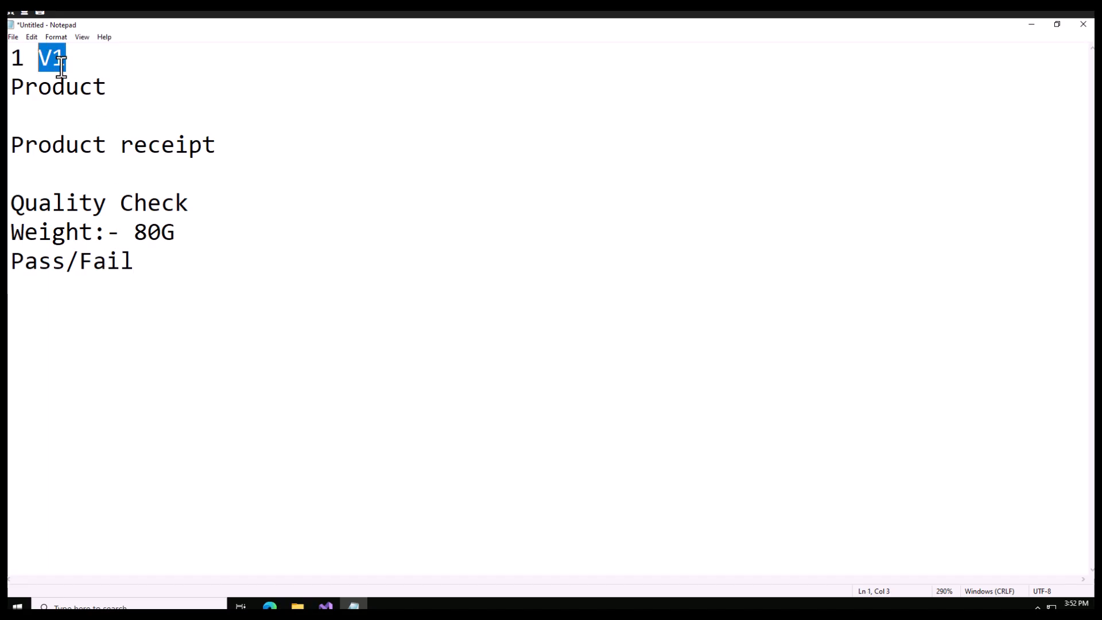
click(66, 62)
drag(215, 145, 25, 138)
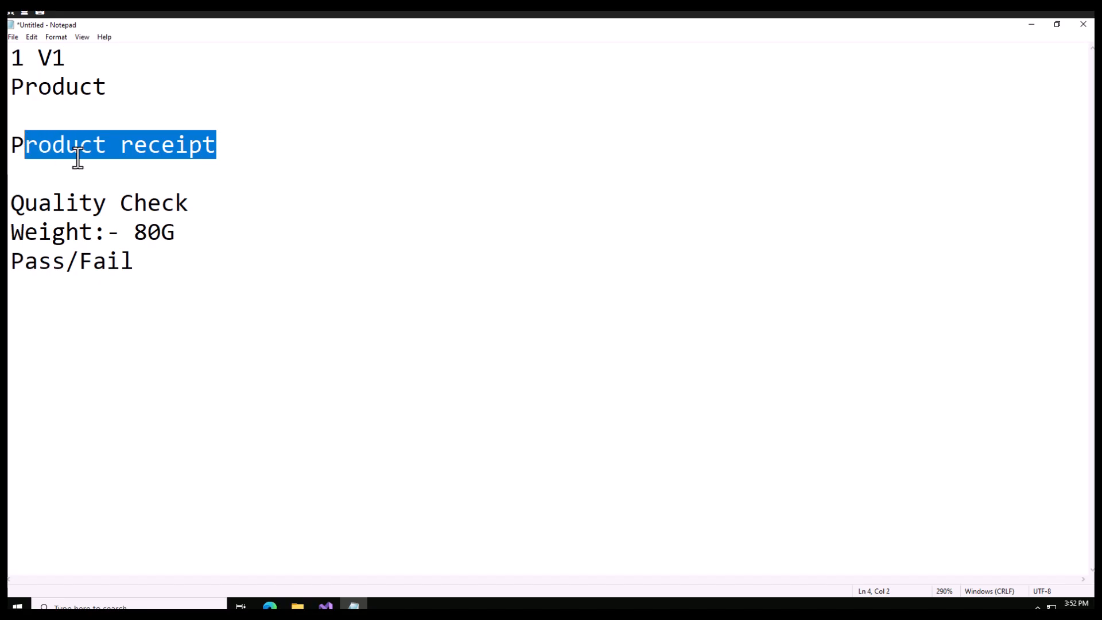
click(98, 185)
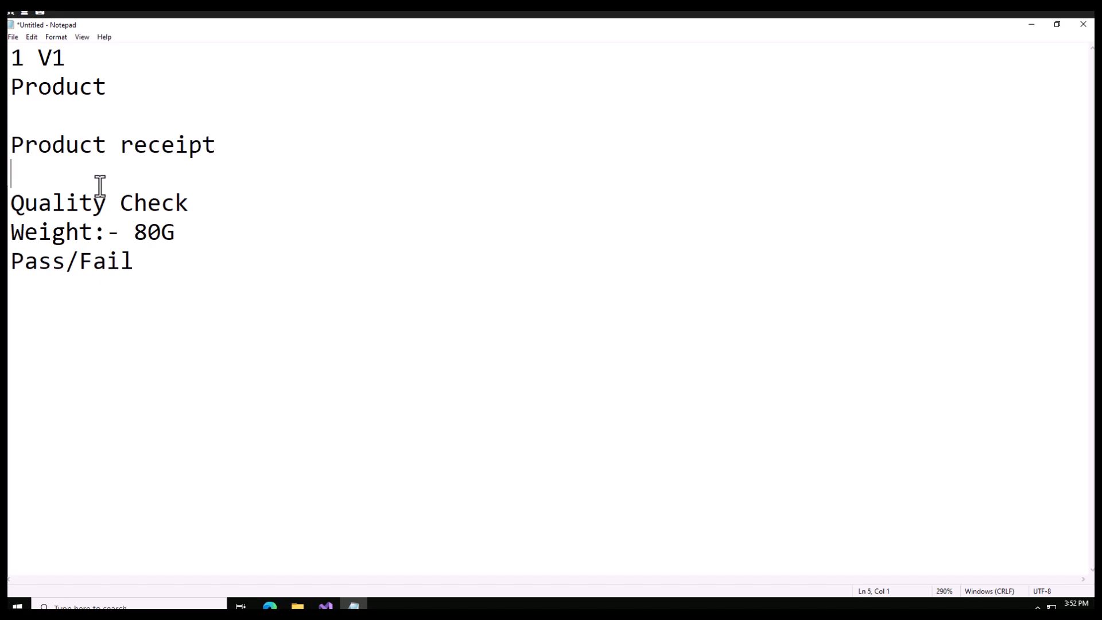
Number the quality checks by putting "1." directly before the Weight line and "2." directly before the Pass/Fail line
click(16, 227)
text(1.)
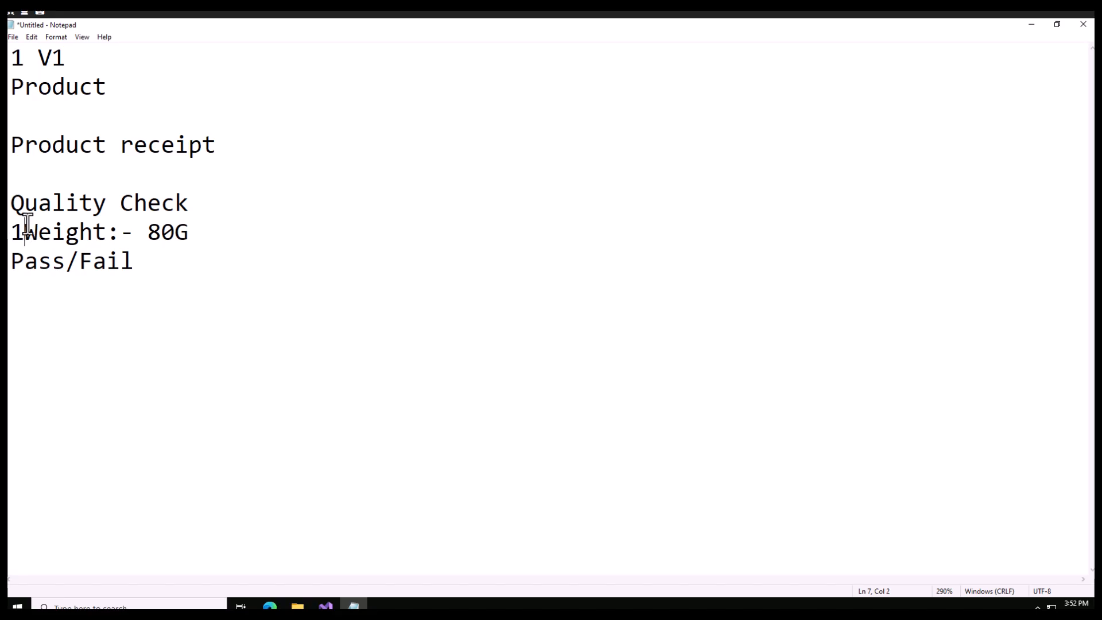
click(15, 263)
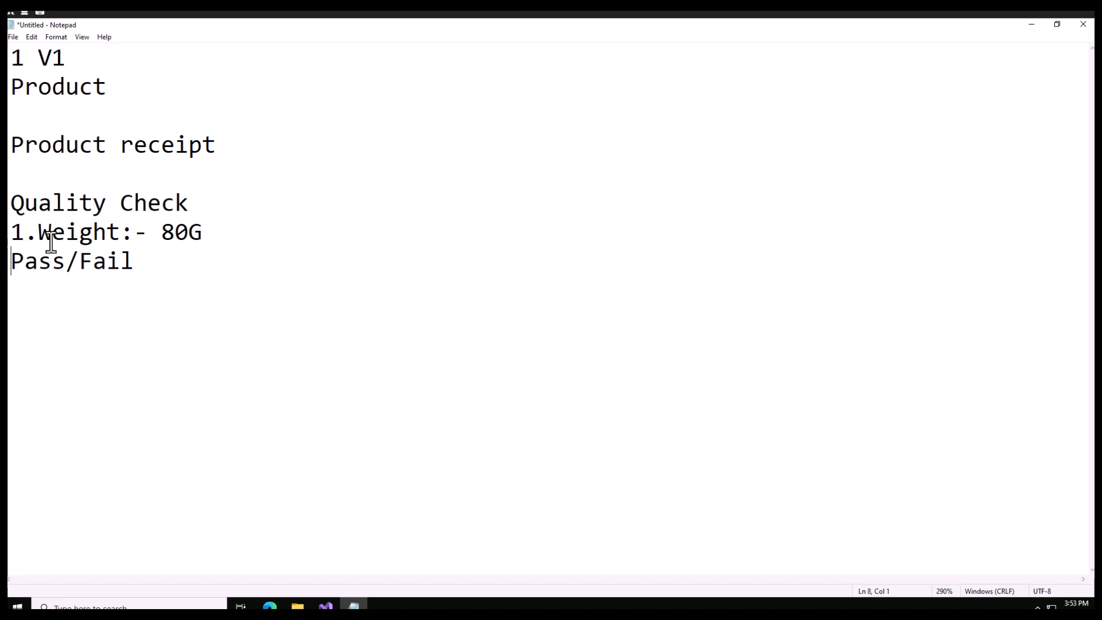
text(1.)
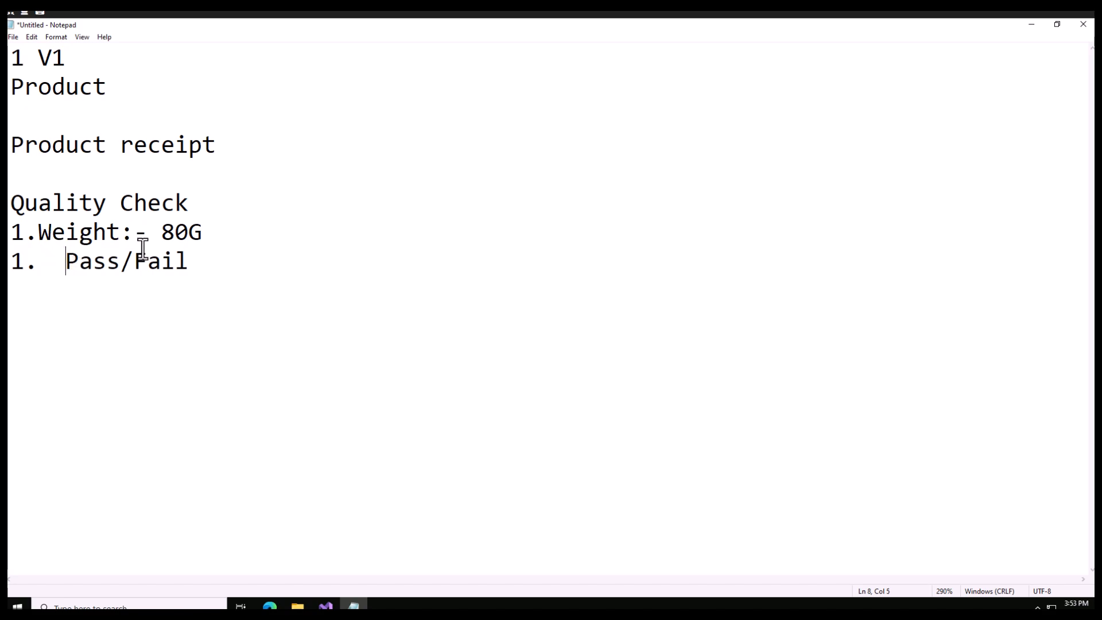
drag(202, 232, 107, 231)
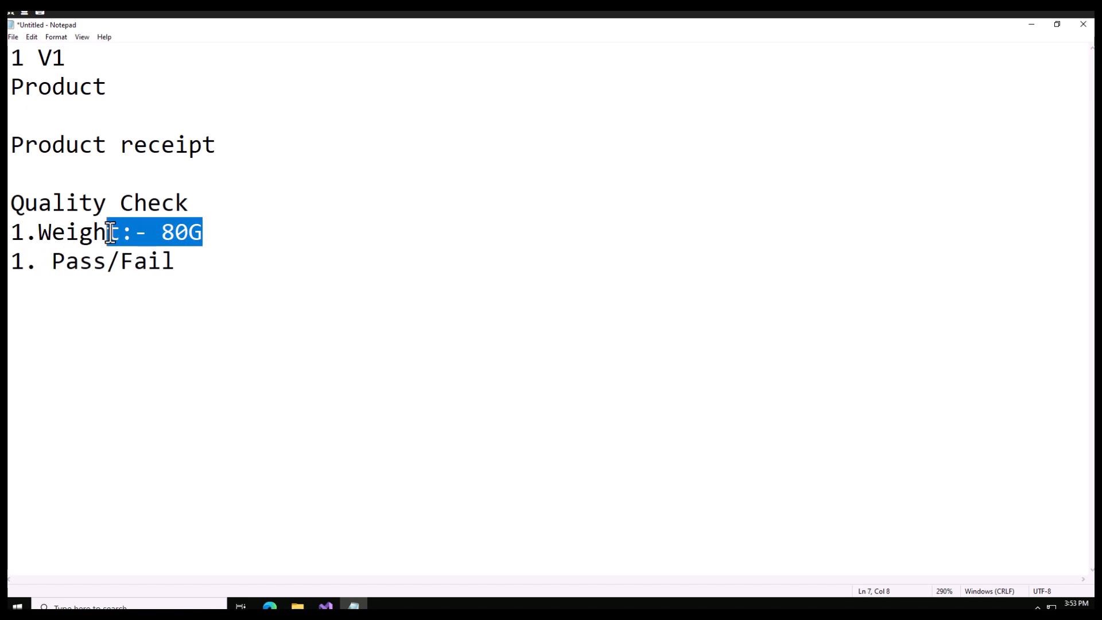
click(55, 264)
key(BackSpace)
click(25, 261)
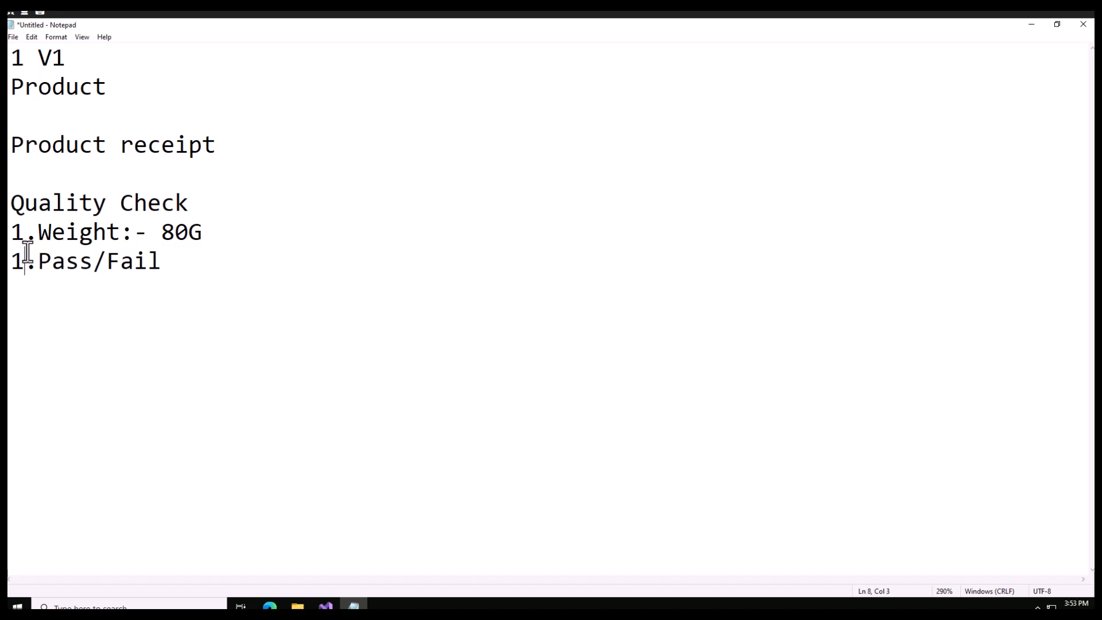
key(BackSpace)
text(2)
click(161, 266)
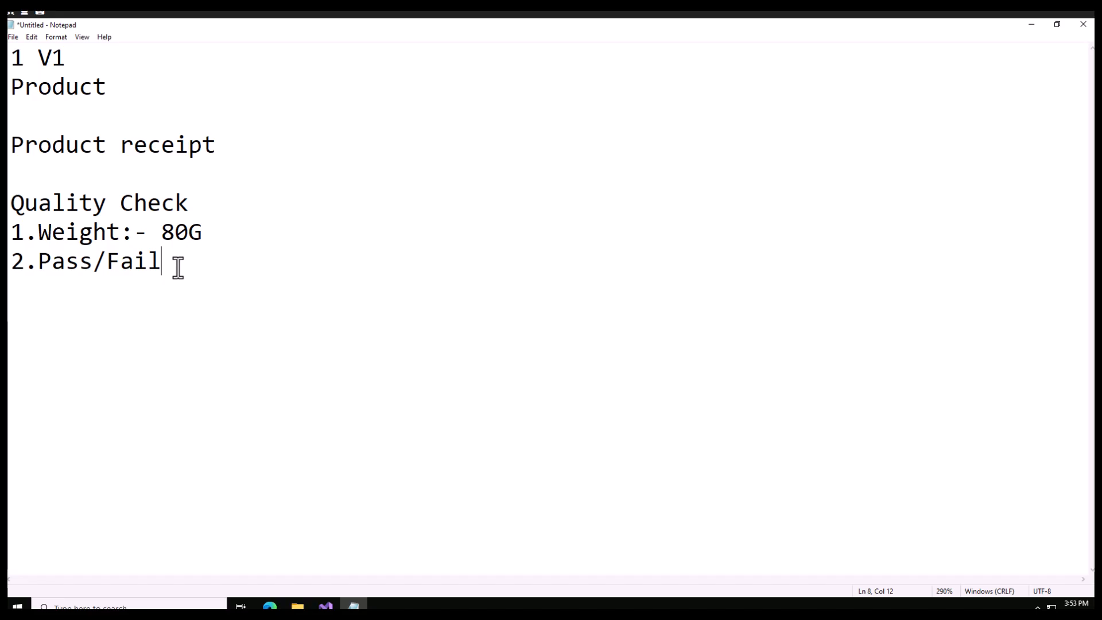
drag(176, 268, 12, 229)
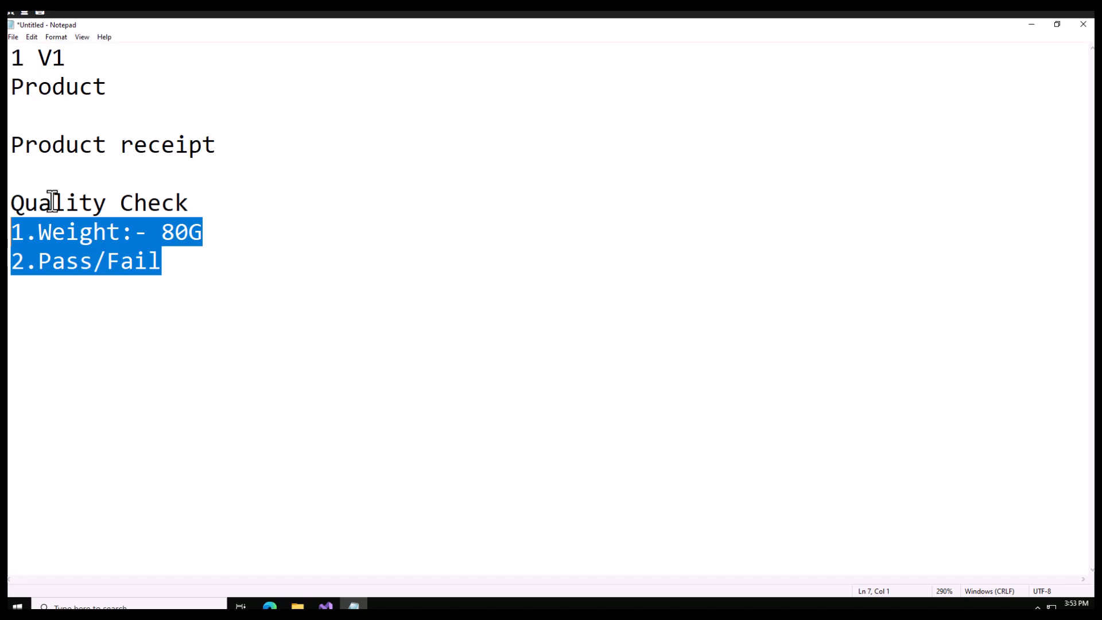
drag(217, 145, 28, 143)
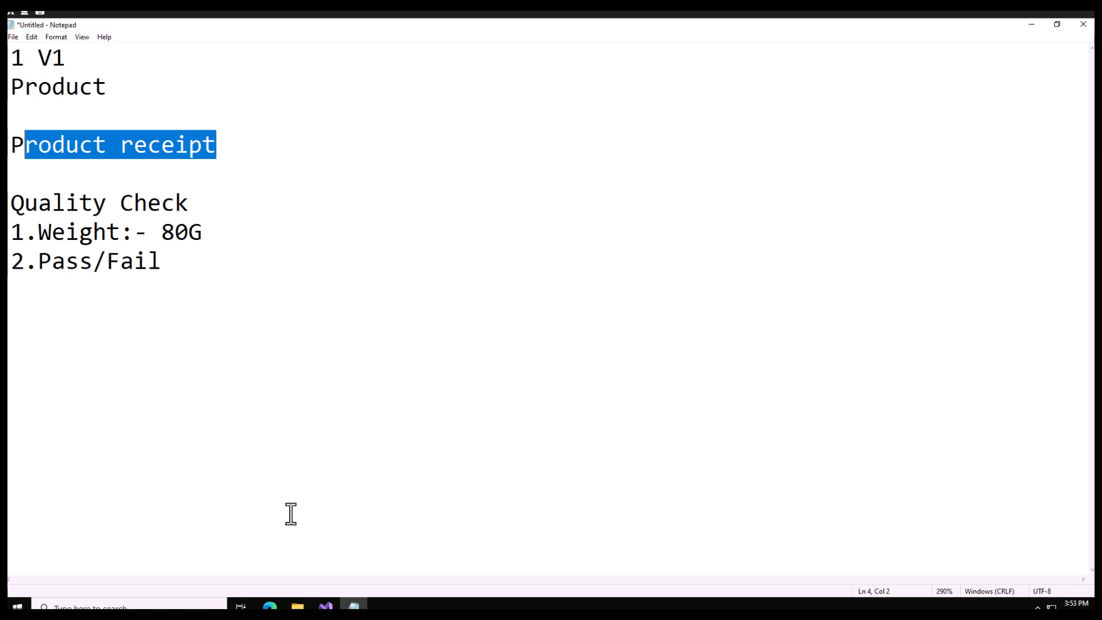
Switch to the Finance and Operations dashboard in the browser and enlarge the page to 125%
click(274, 606)
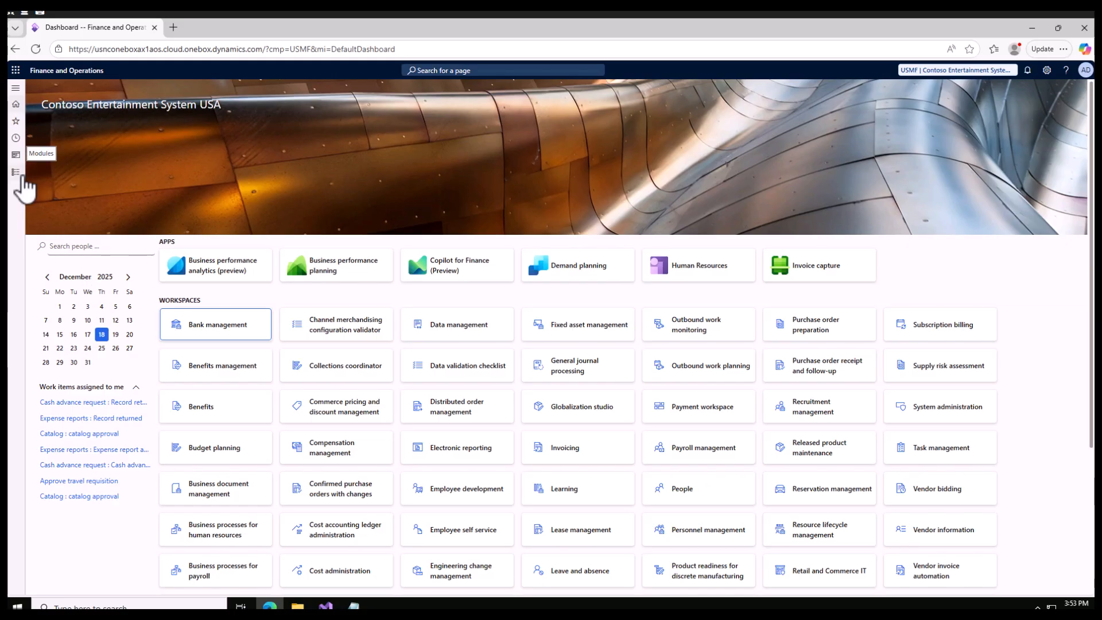
click(19, 173)
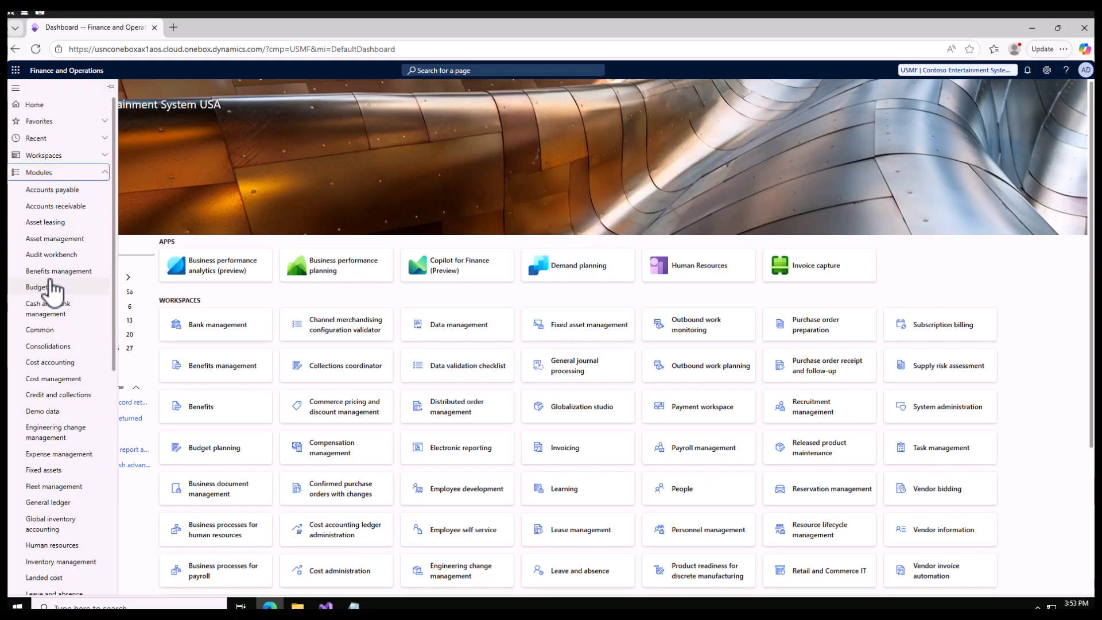
scroll(52, 290, down, 5)
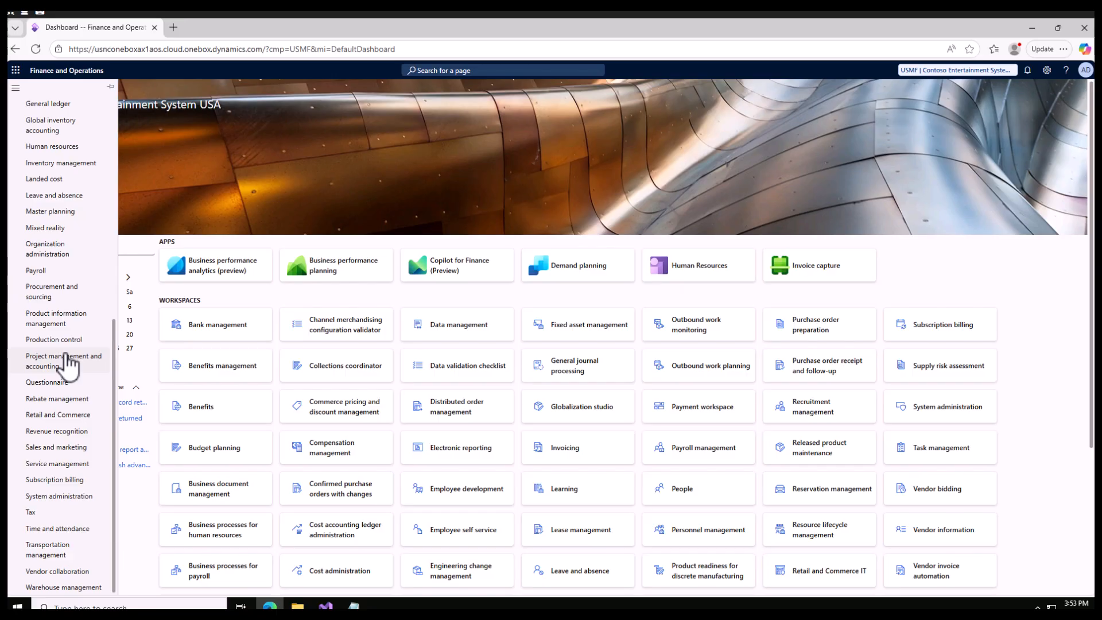
key(ctrl+plus)
key(ctrl+plus)
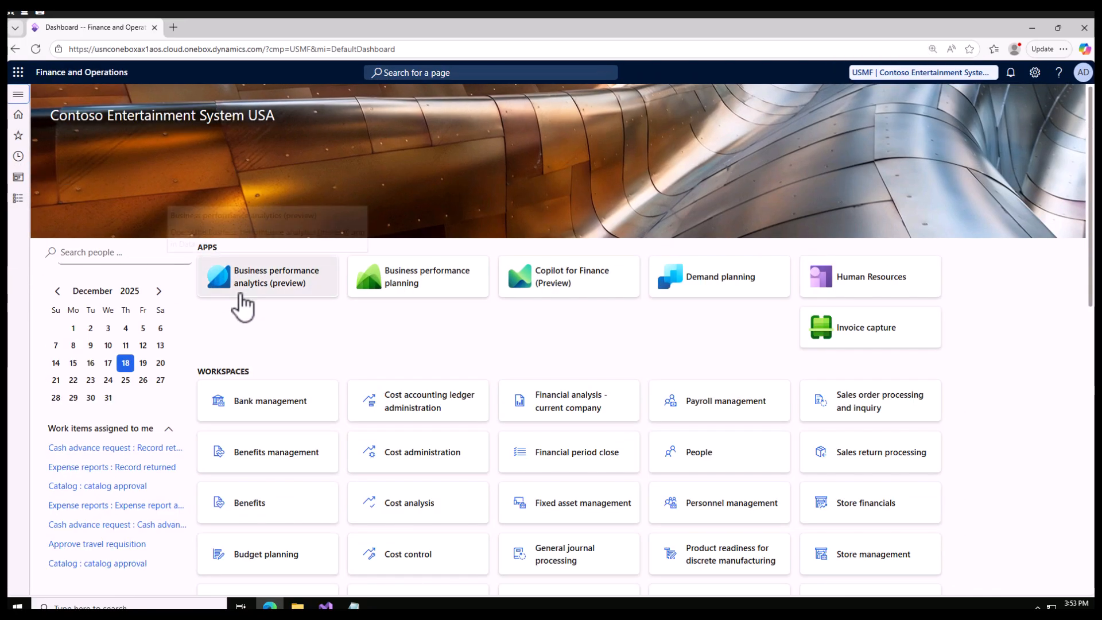
key(ctrl+plus)
key(ctrl+minus)
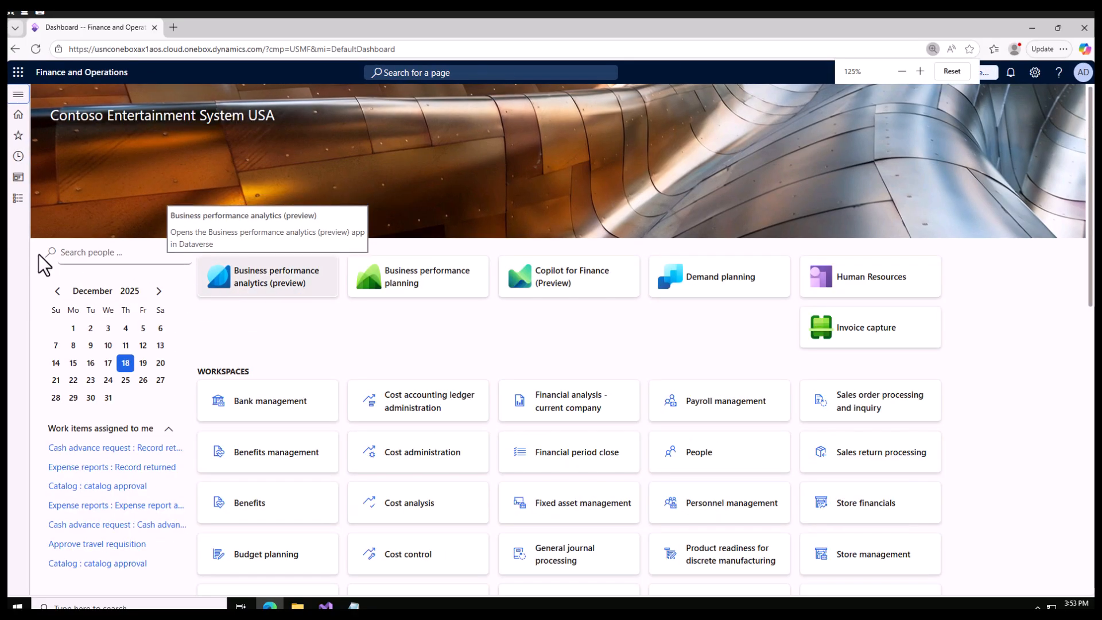
Open the Inventory and warehouse management parameters from the Inventory management setup and display their Quality management settings
click(19, 201)
scroll(36, 258, down, 10)
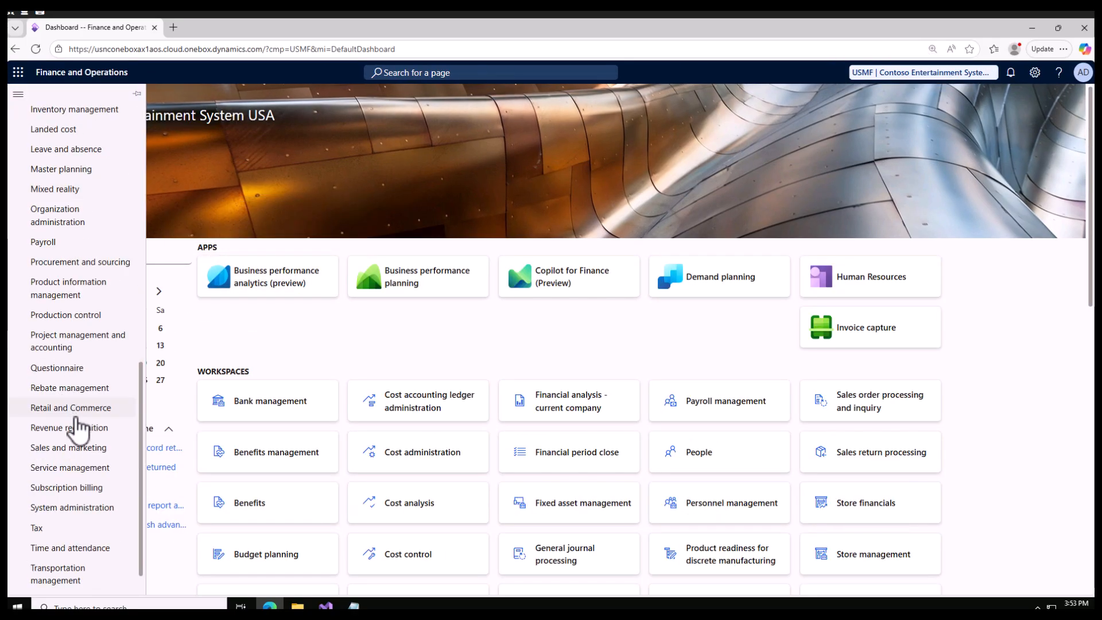
click(77, 113)
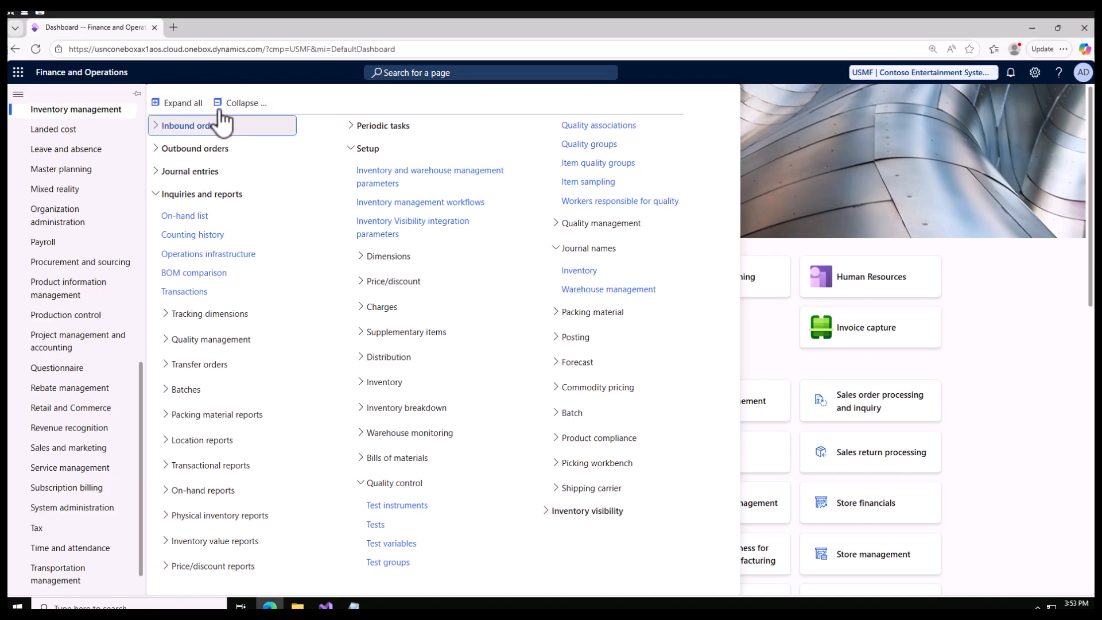
click(236, 107)
click(158, 241)
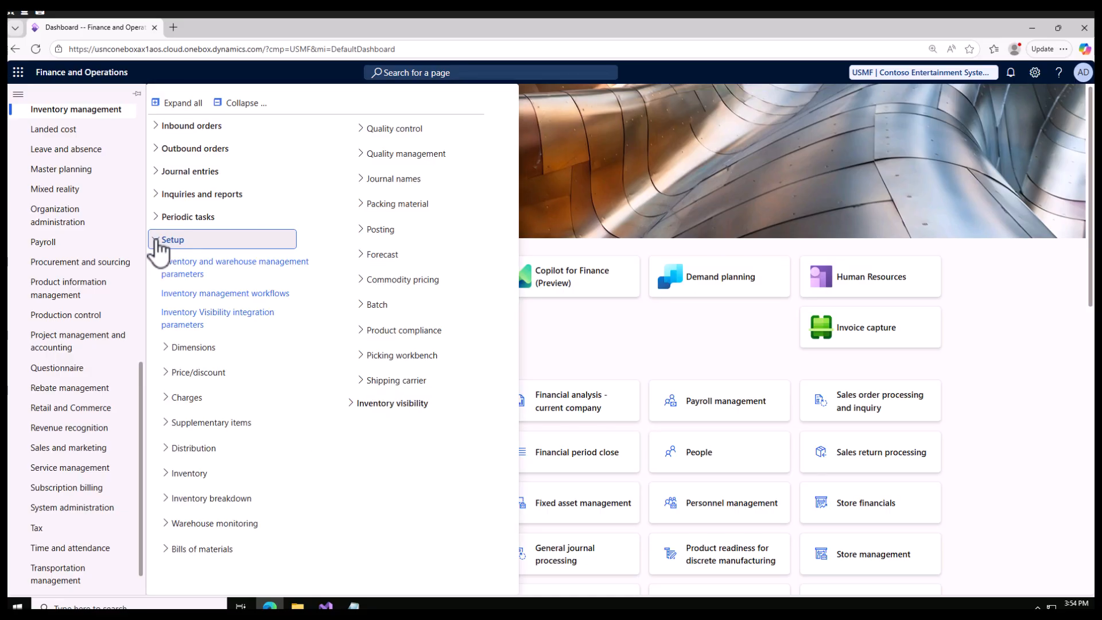
click(246, 281)
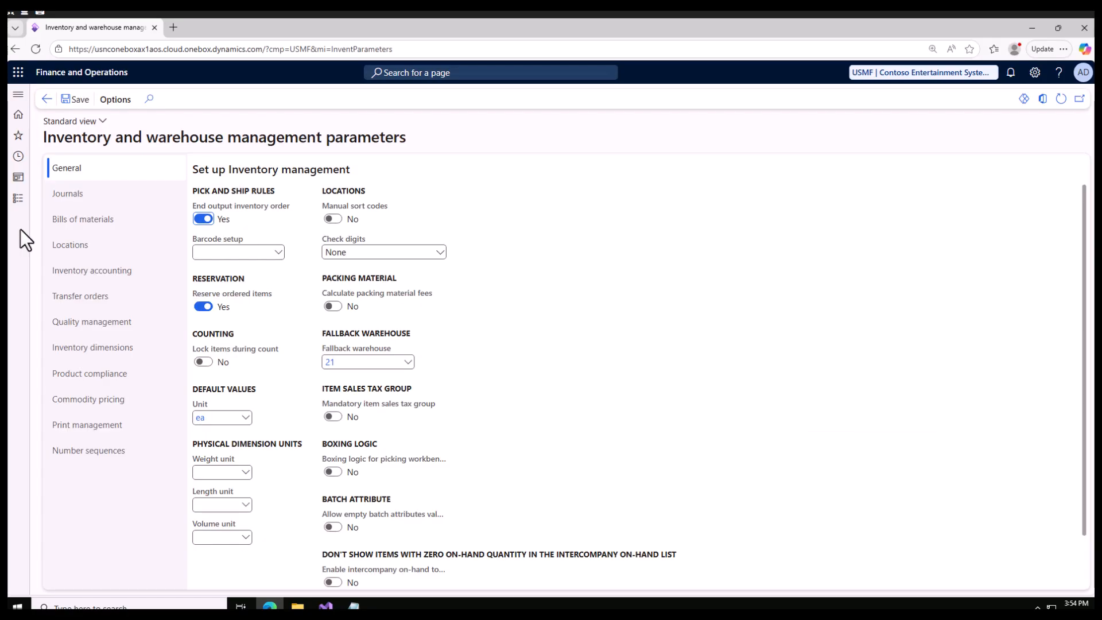
click(113, 324)
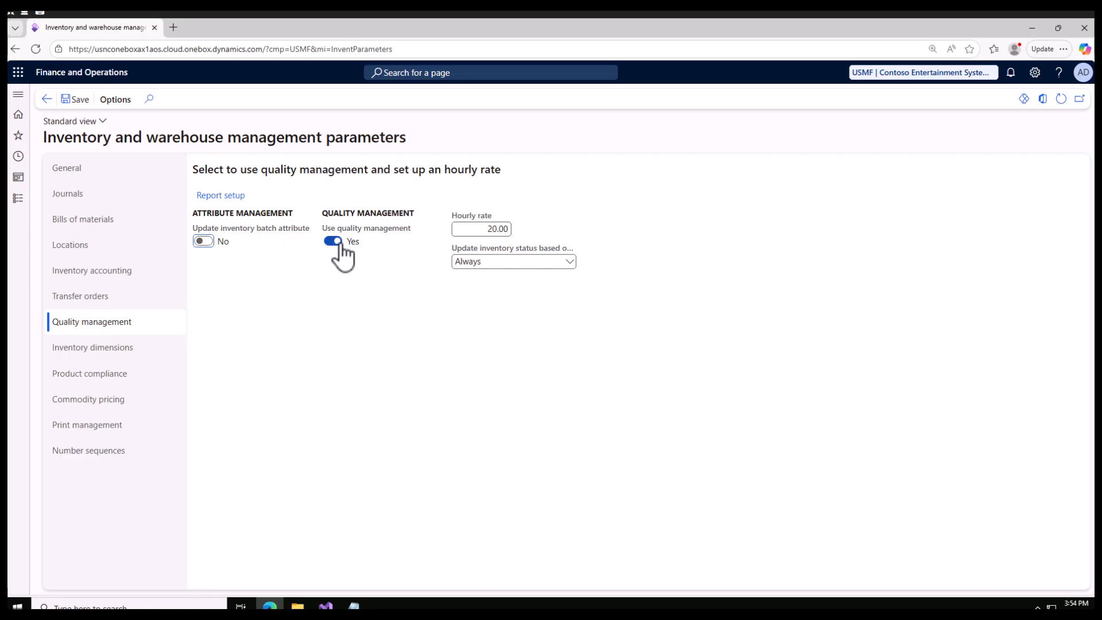
Open the Test instruments page from the Quality control setup of Inventory management, glancing at the quality check notes on the way
click(20, 201)
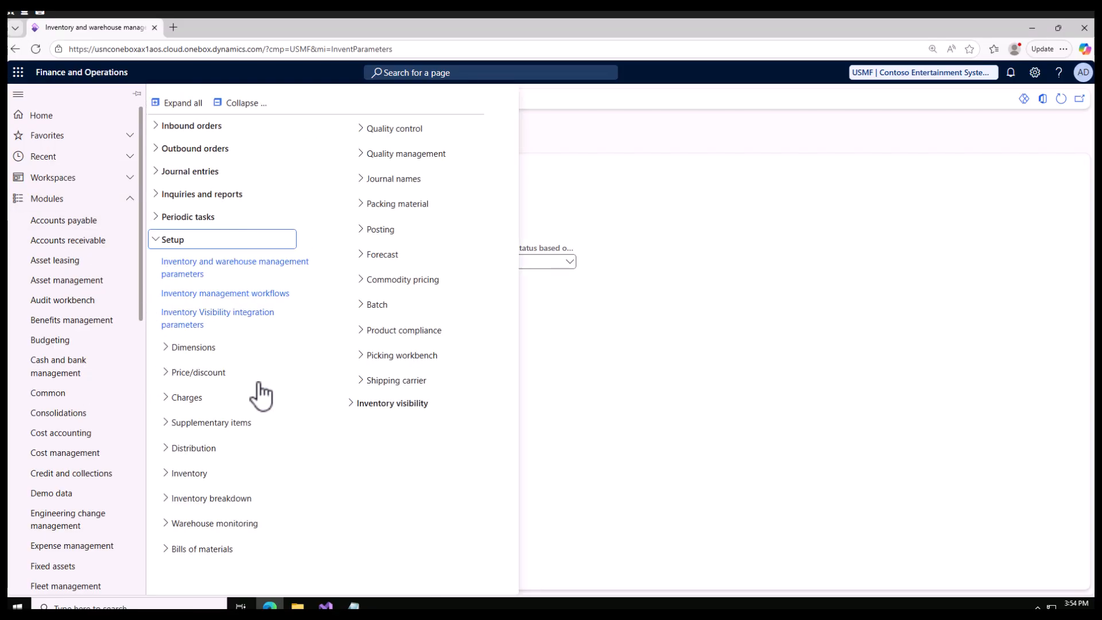
scroll(86, 482, down, 5)
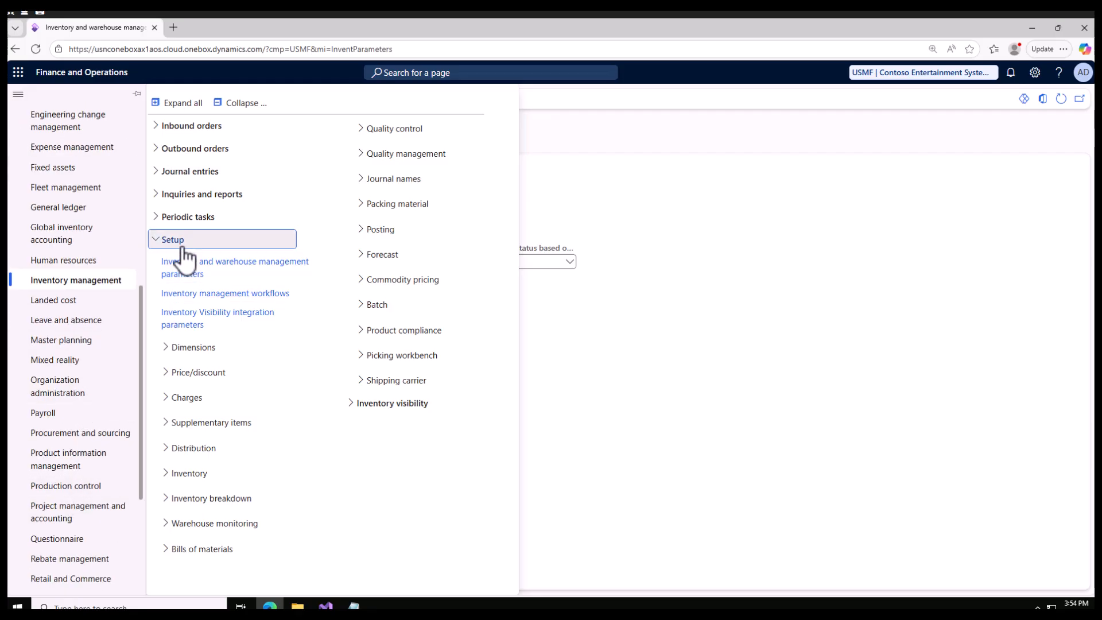
click(369, 130)
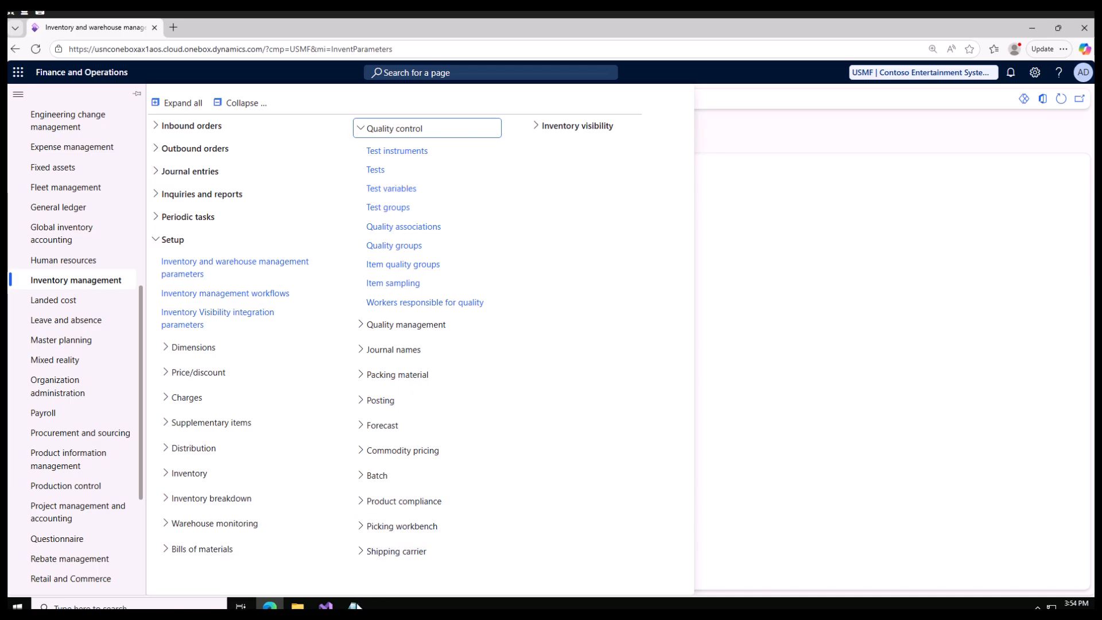
click(353, 606)
drag(164, 262, 11, 114)
click(1035, 27)
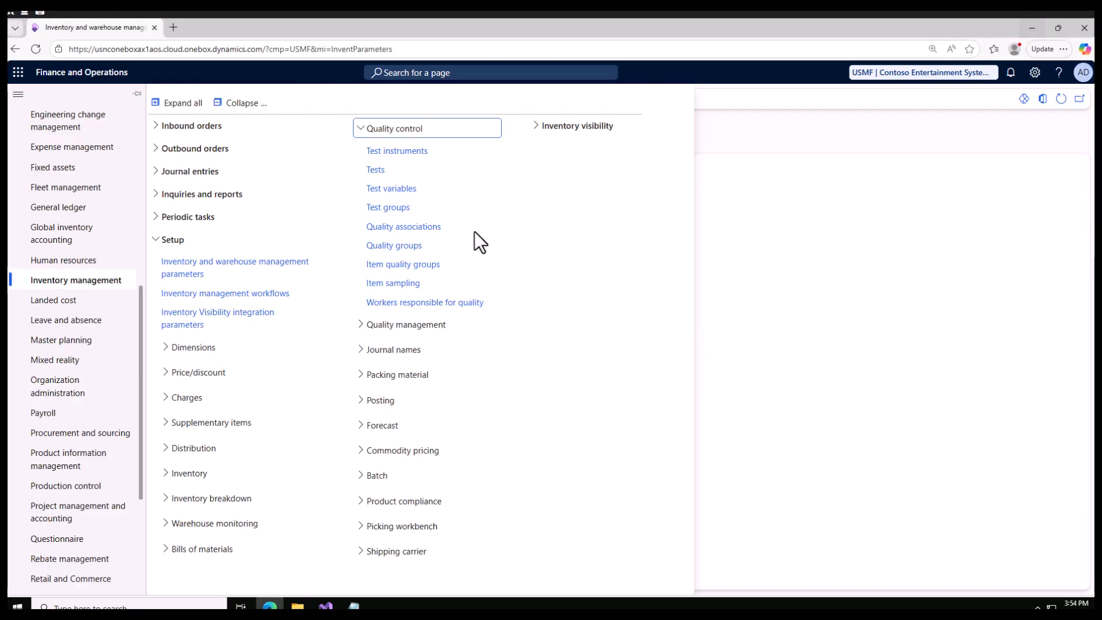
click(401, 154)
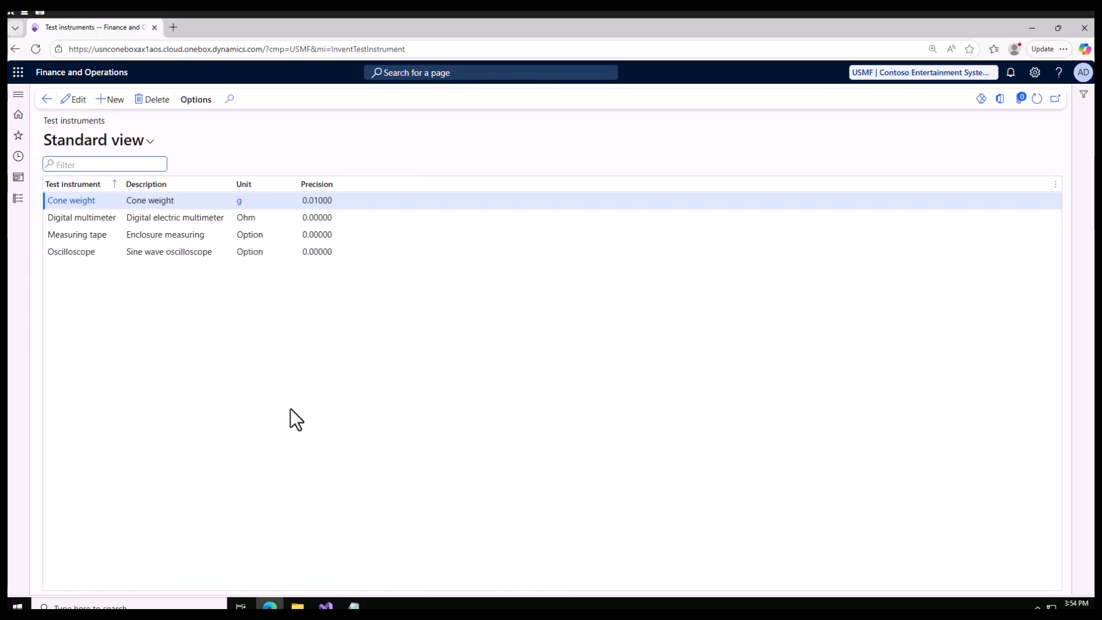
Create and save a test instrument "S Weight Product" with the description "Weighing machine" and unit g
click(113, 101)
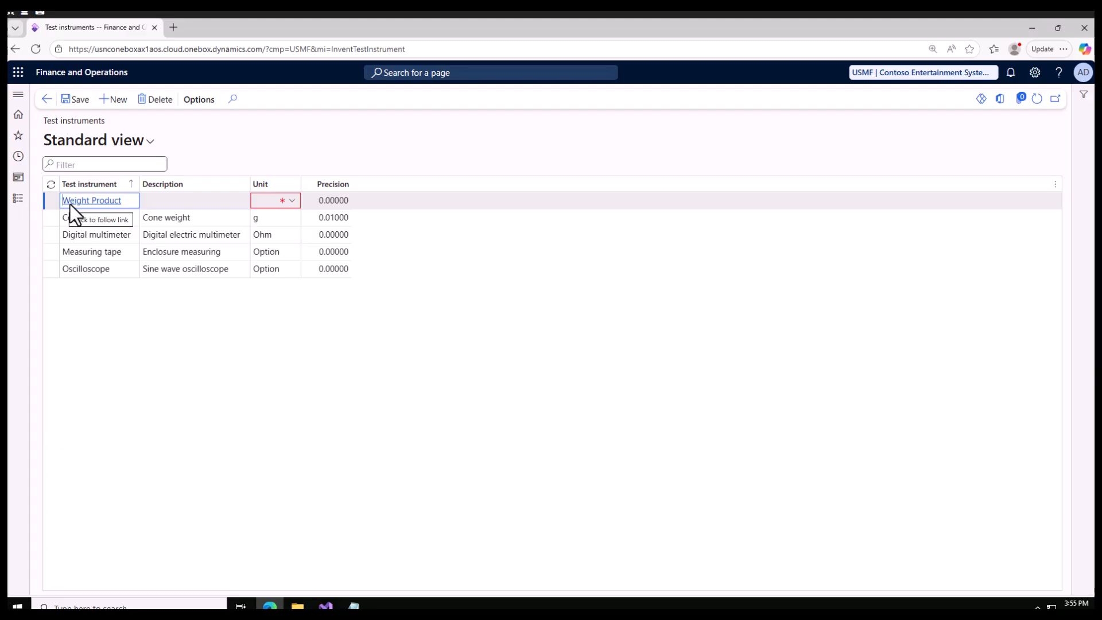
text(S)
click(169, 200)
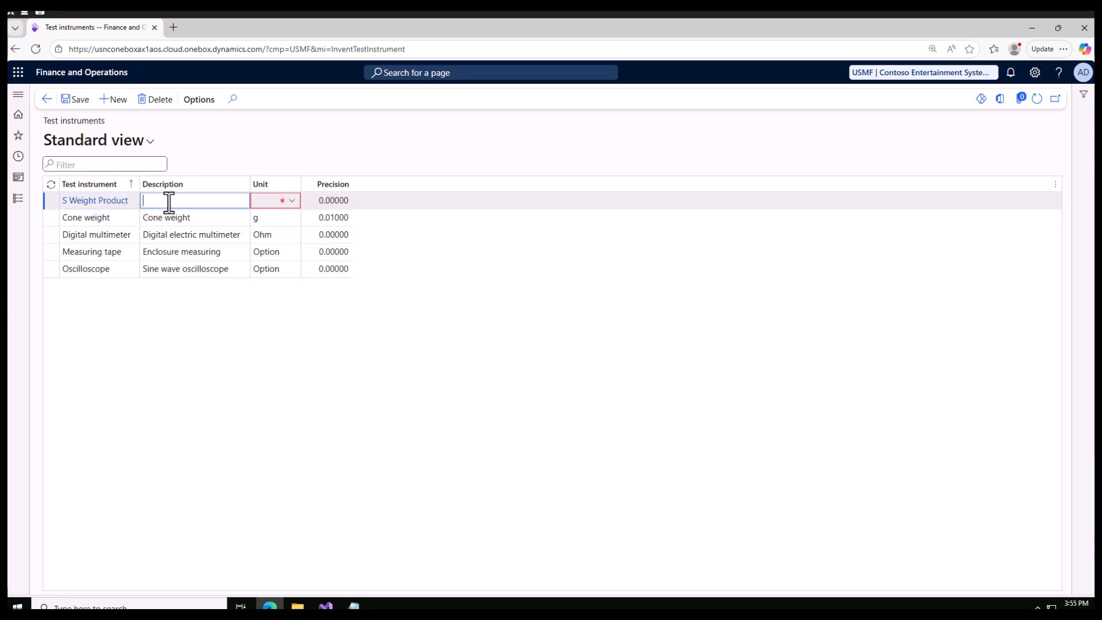
text(Weighing machine)
click(270, 202)
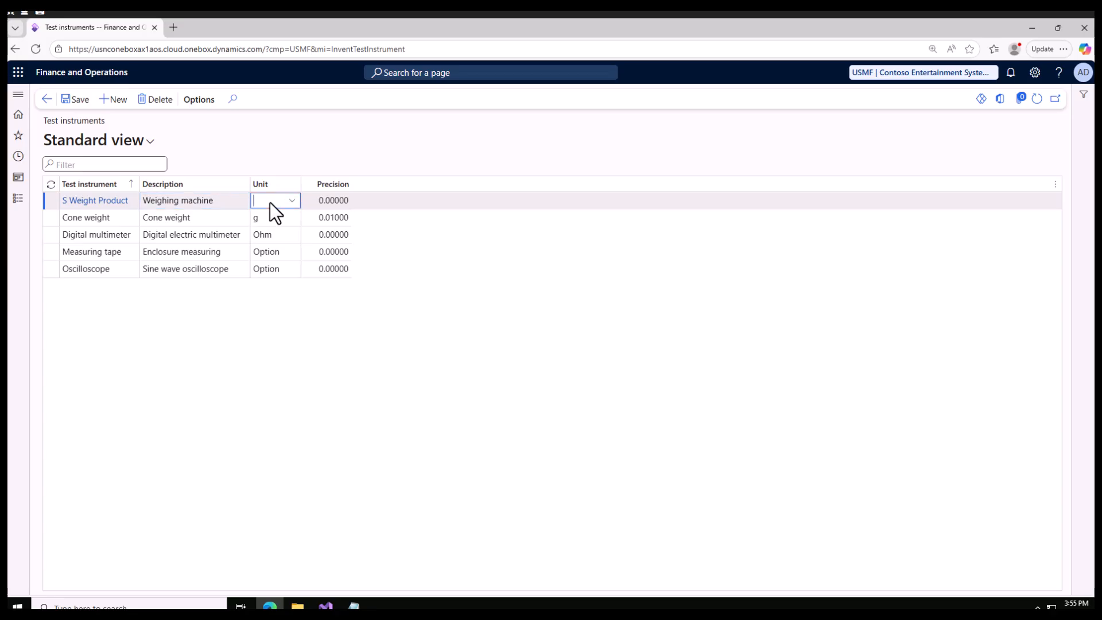
text(g)
click(80, 99)
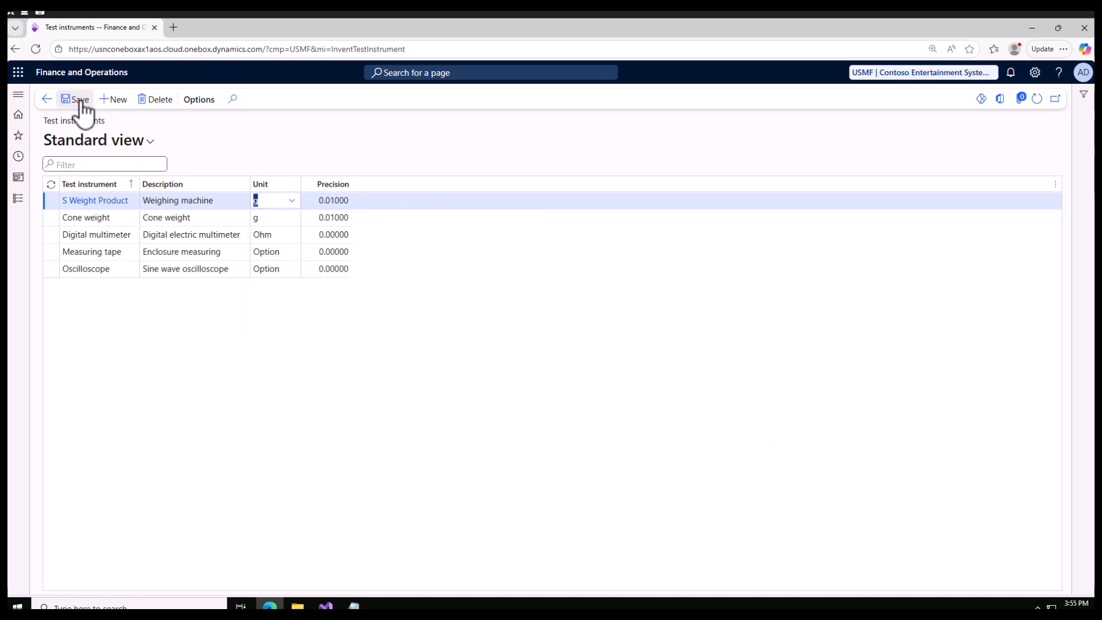
Add another test instrument named "S pass fail", consulting the Pass/Fail line in the Notepad notes
click(113, 99)
key(alt+Tab)
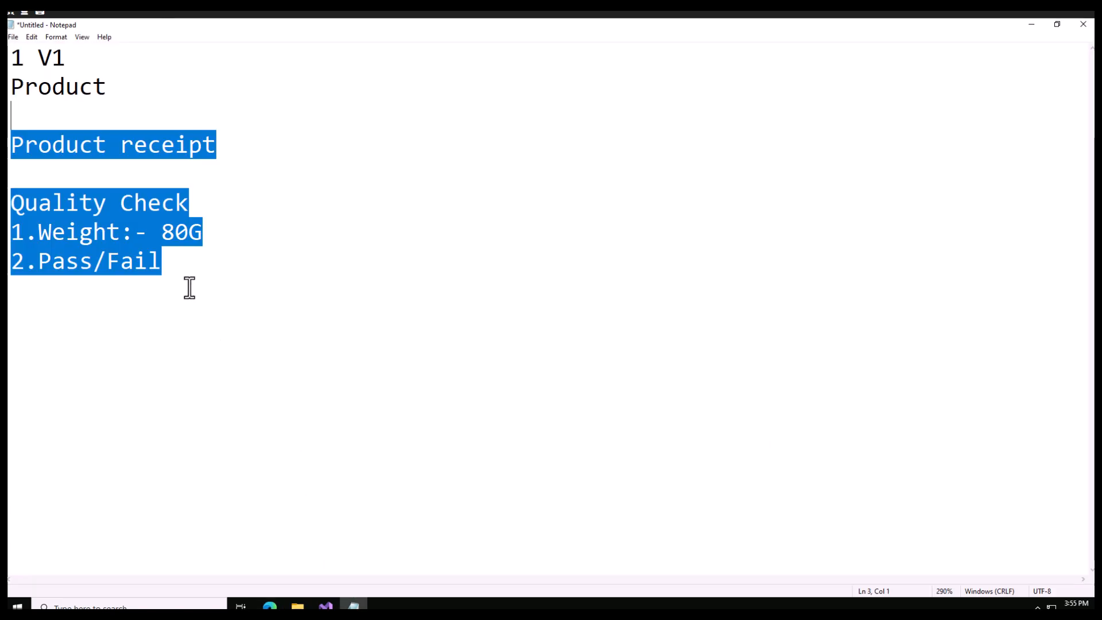
drag(167, 270, 83, 261)
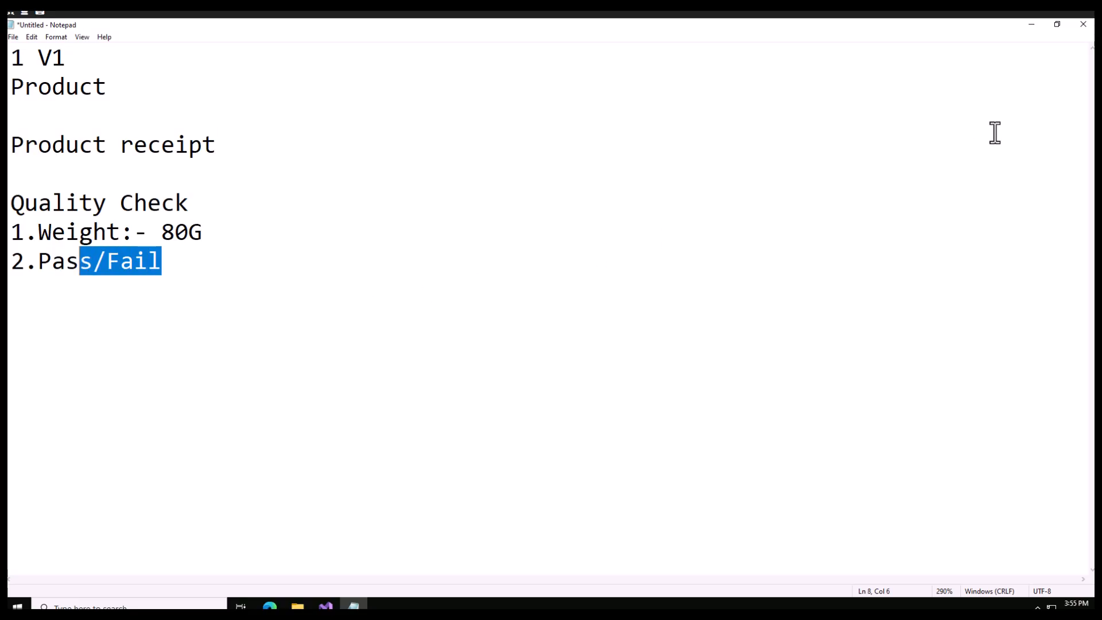
click(1030, 26)
click(96, 200)
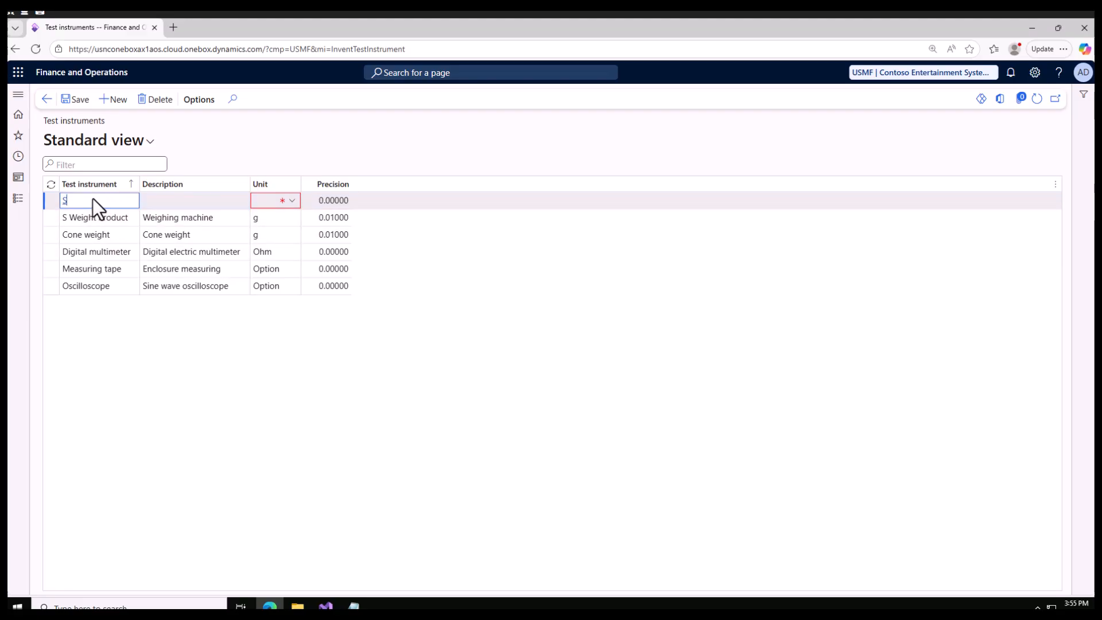
text(S pass fail)
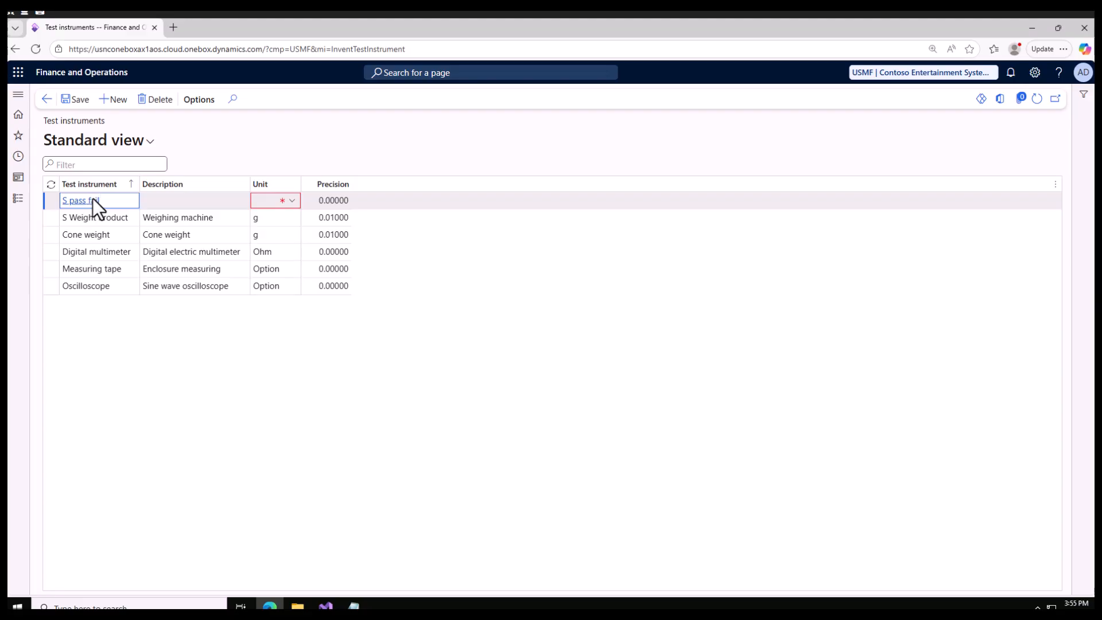
Describe the S pass fail instrument as "This will check pass fail"
click(176, 200)
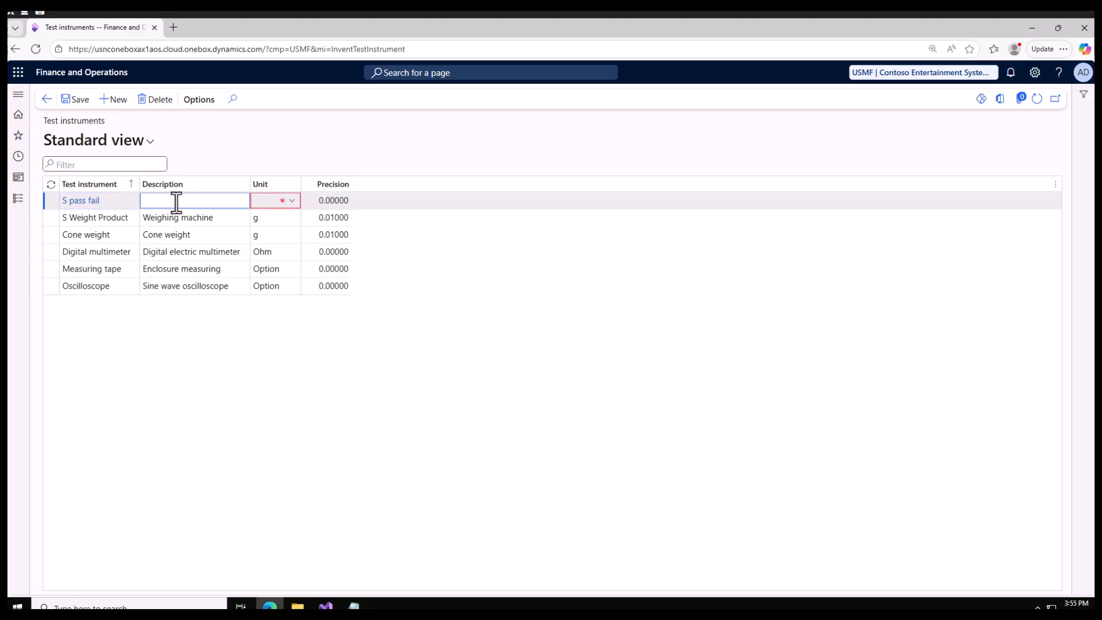
text(THis will check pass fail)
double_click(156, 200)
text(This)
Set the S pass fail instrument's unit to Option and save the record
click(271, 202)
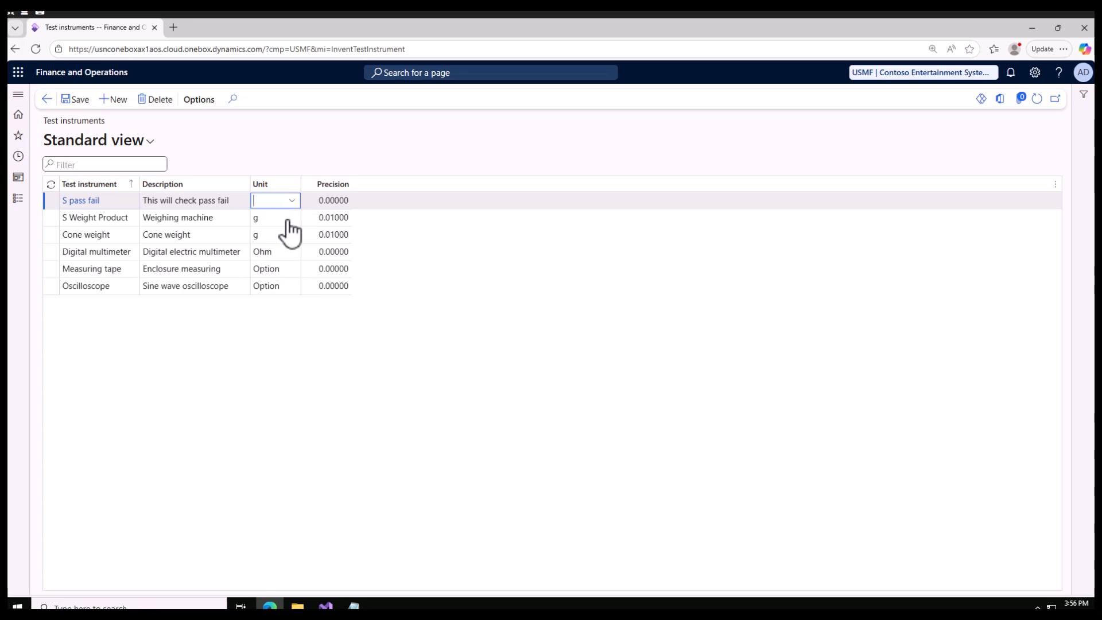
click(292, 202)
text(op)
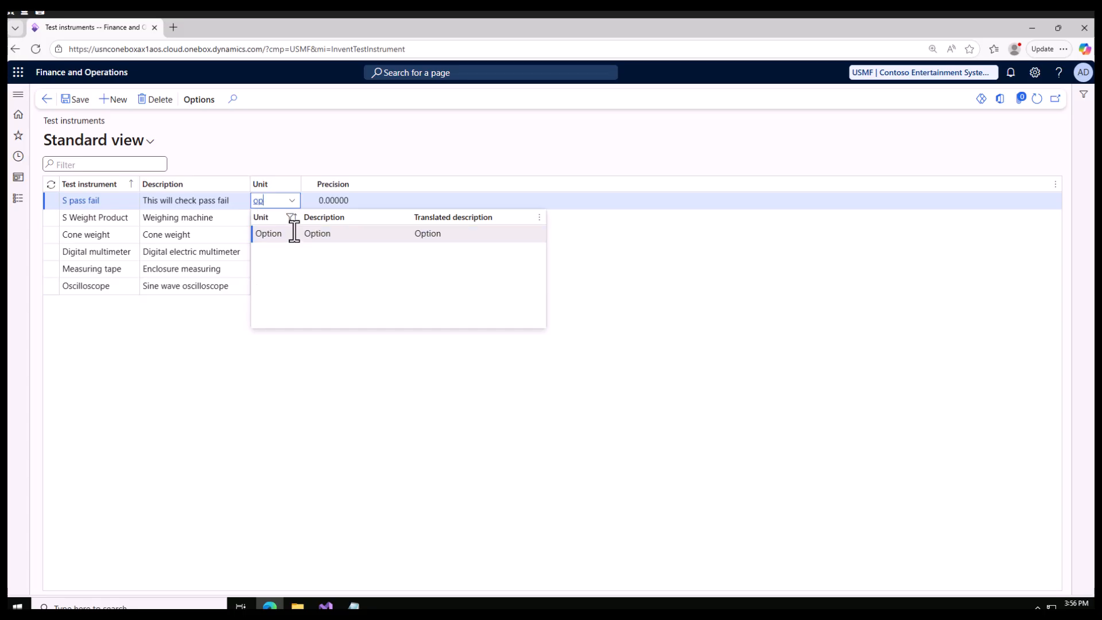
key(Return)
click(73, 100)
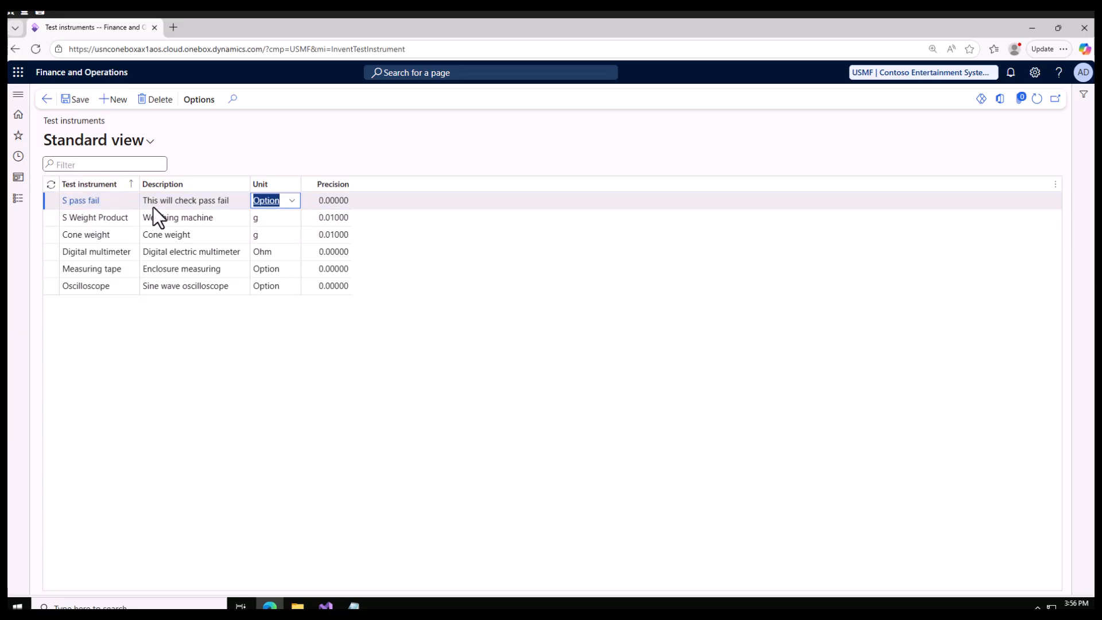
click(266, 217)
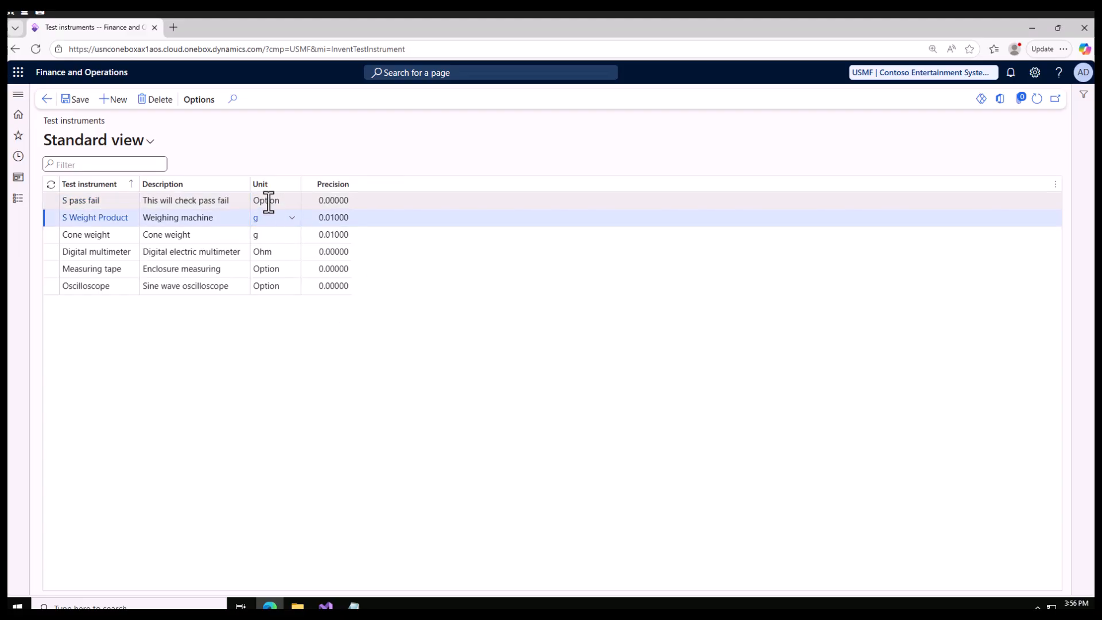
click(268, 200)
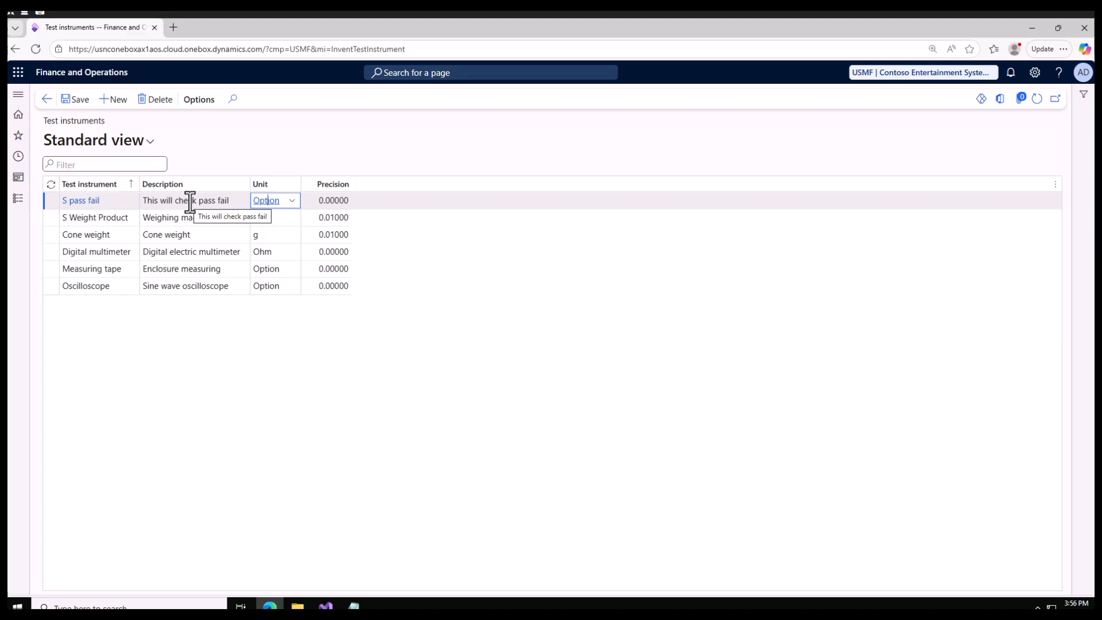
On the Tests page of the Quality control setup, add a test "S weight test" with the description "This is weight test"
click(18, 200)
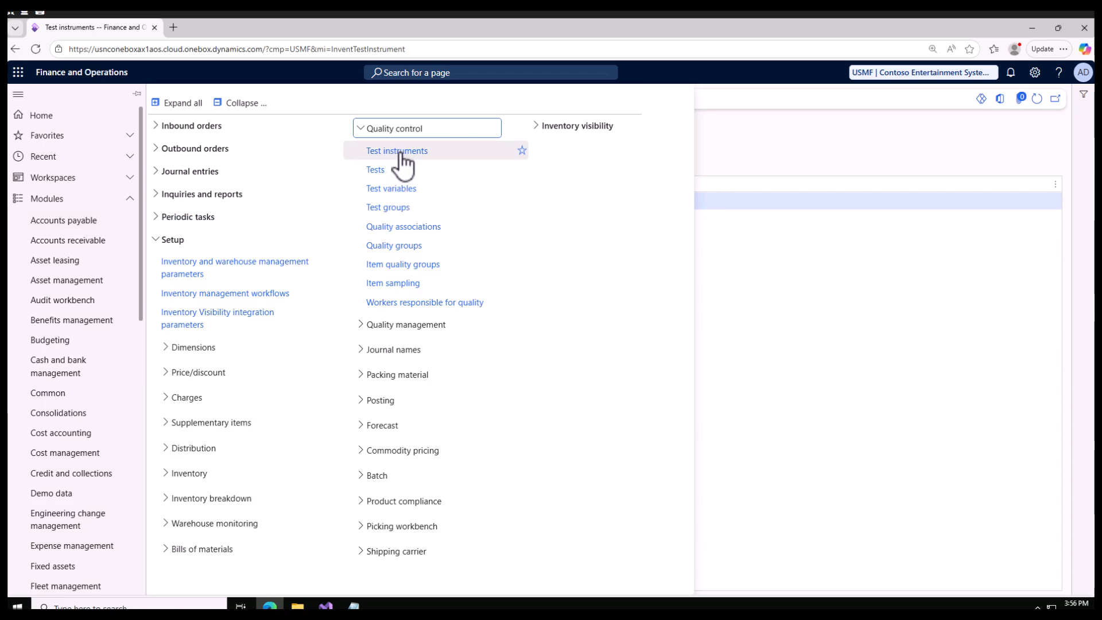
click(386, 174)
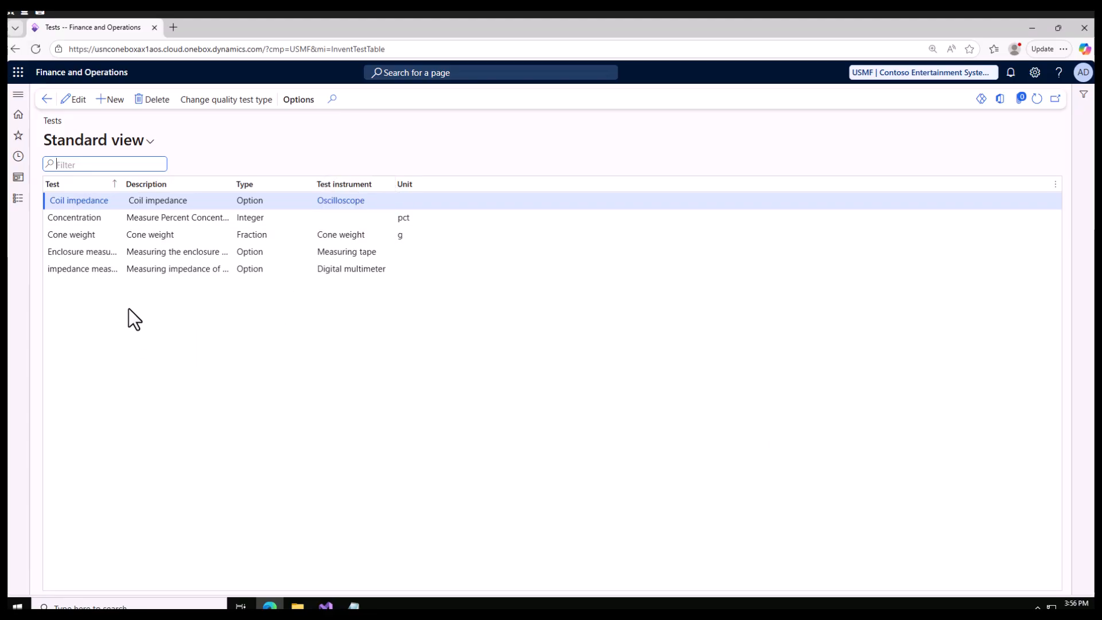
click(109, 105)
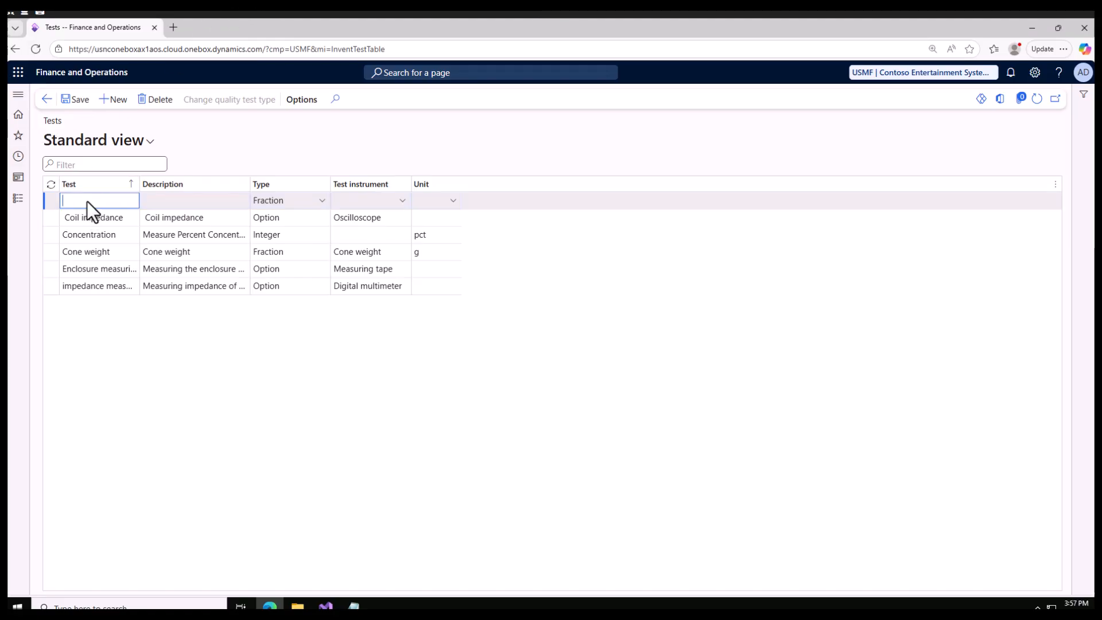
text(S wei)
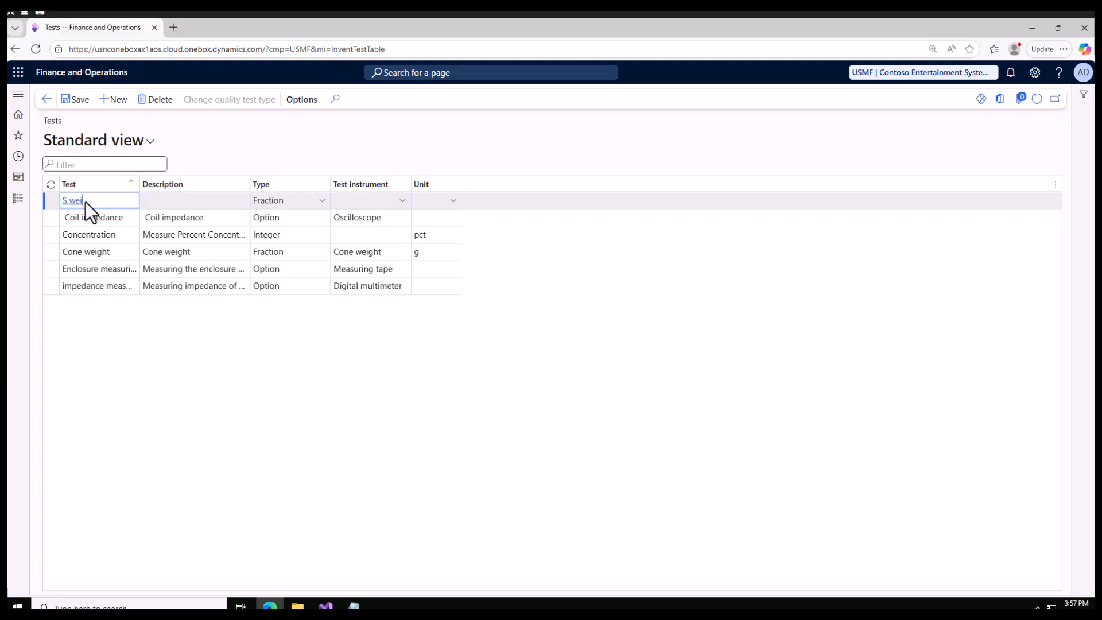
text(ght test)
click(164, 200)
text(This)
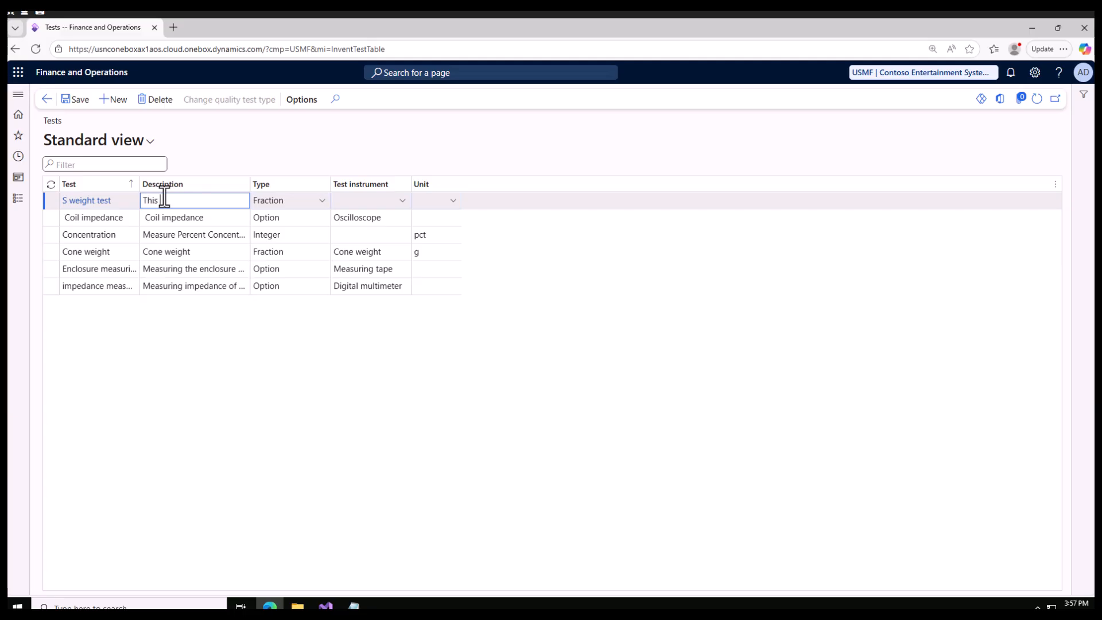
text( is weight test)
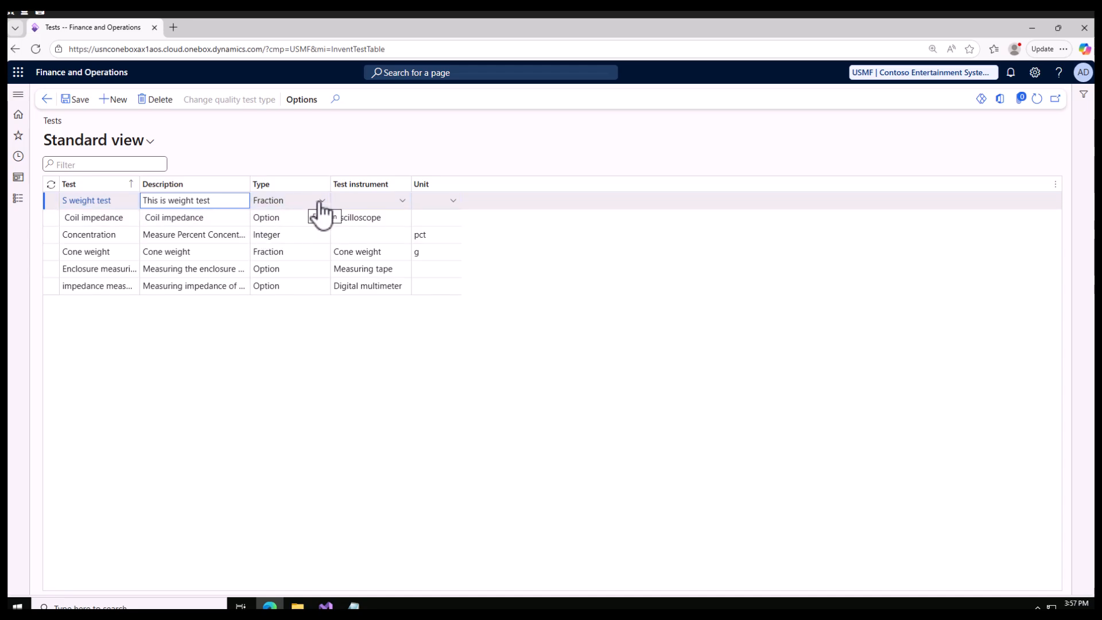
Assign the S Weight Product instrument to the S weight test and save it
click(401, 201)
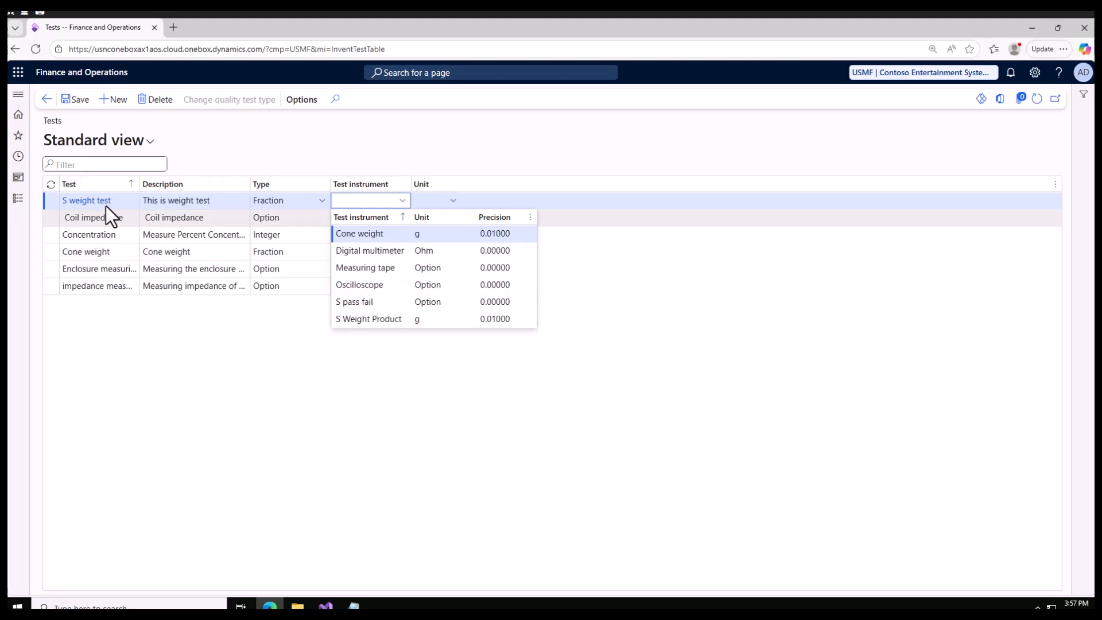
click(381, 319)
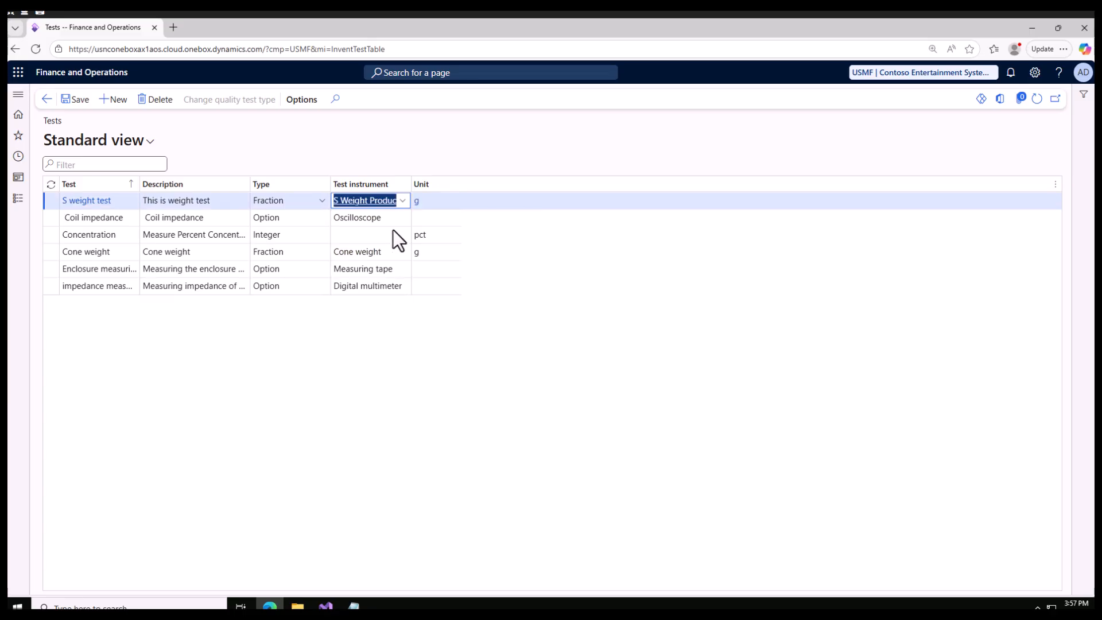
click(74, 102)
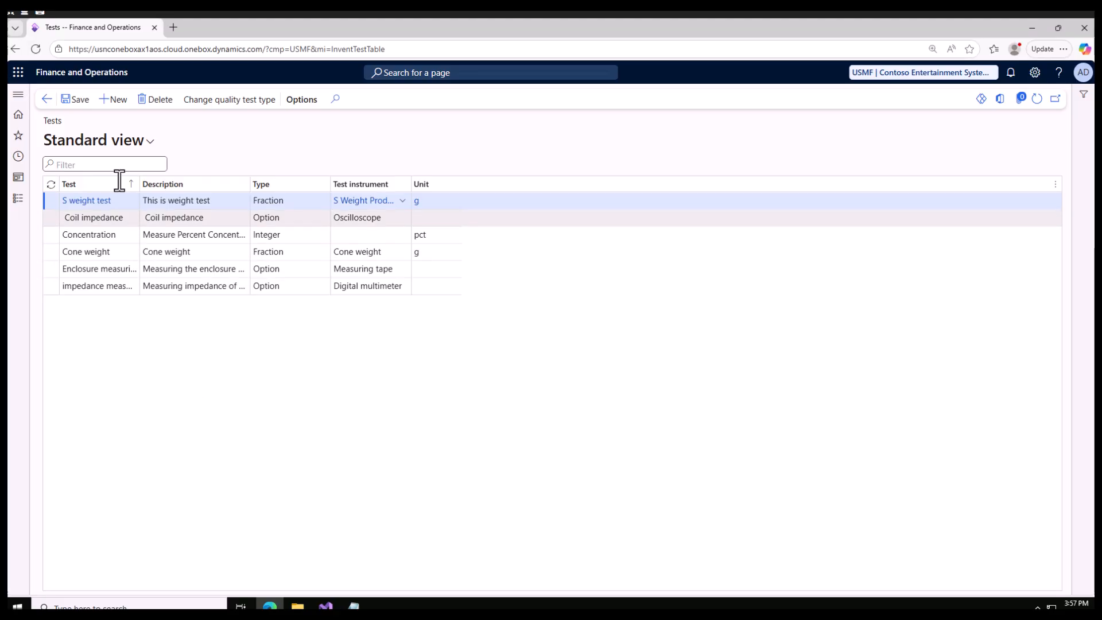
Add a second test named "S Pass Fail Test" with the description "This will return pass fail"
click(115, 101)
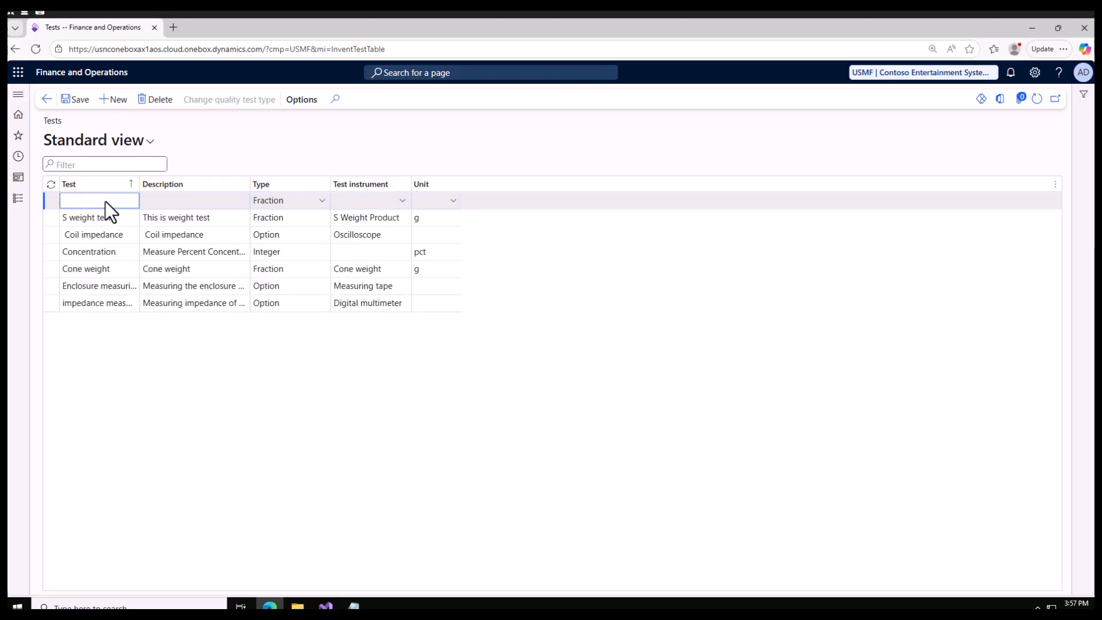
text(S Pass Fail Test)
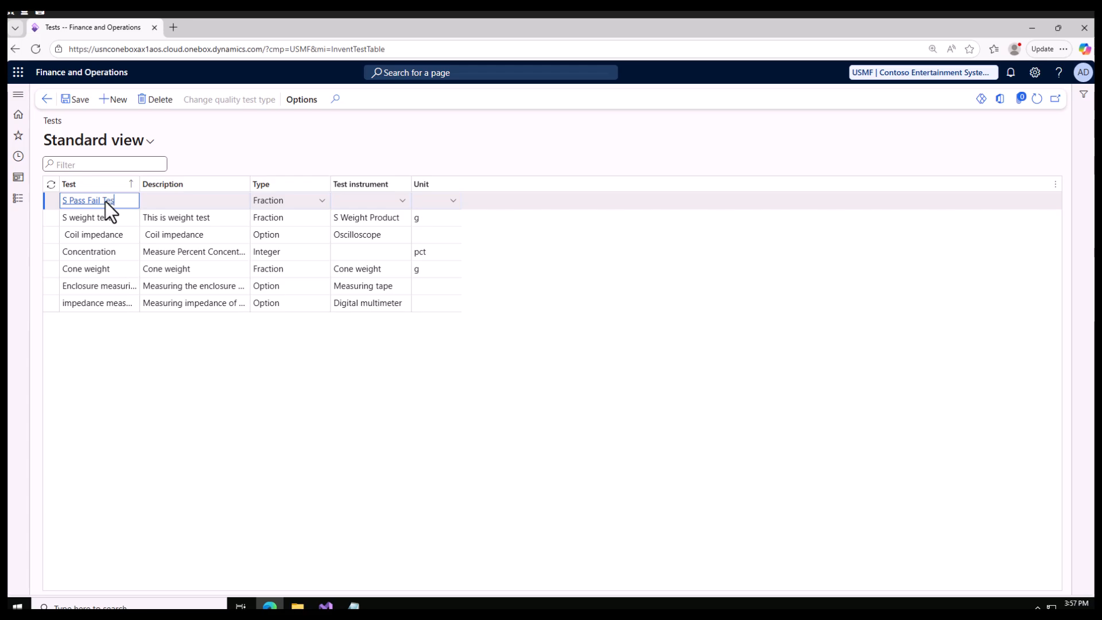
click(160, 199)
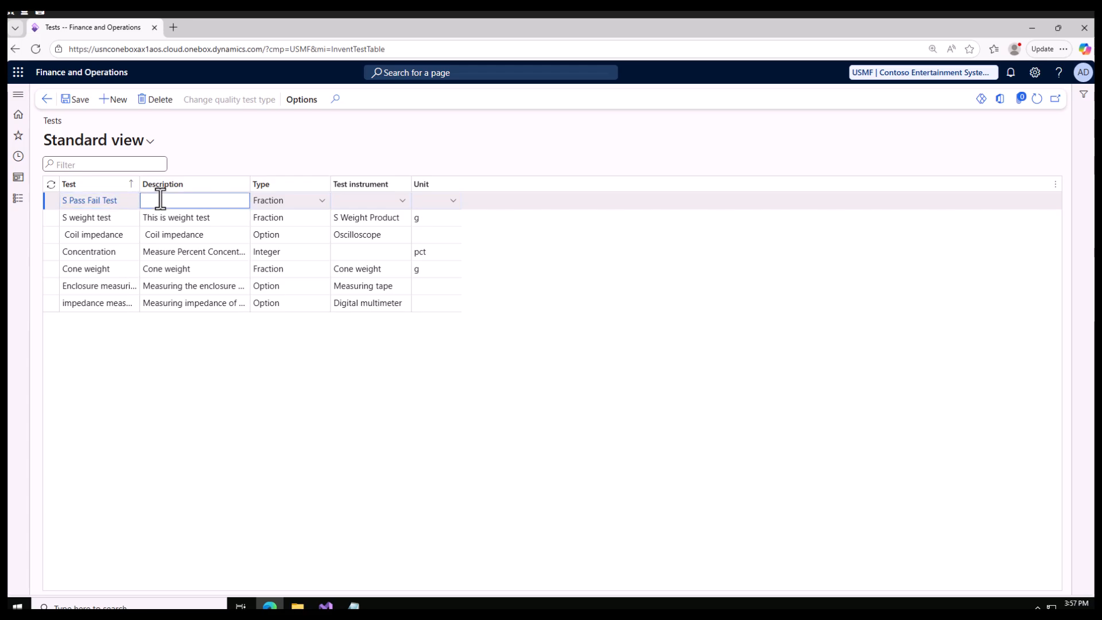
text(This will return pass fail)
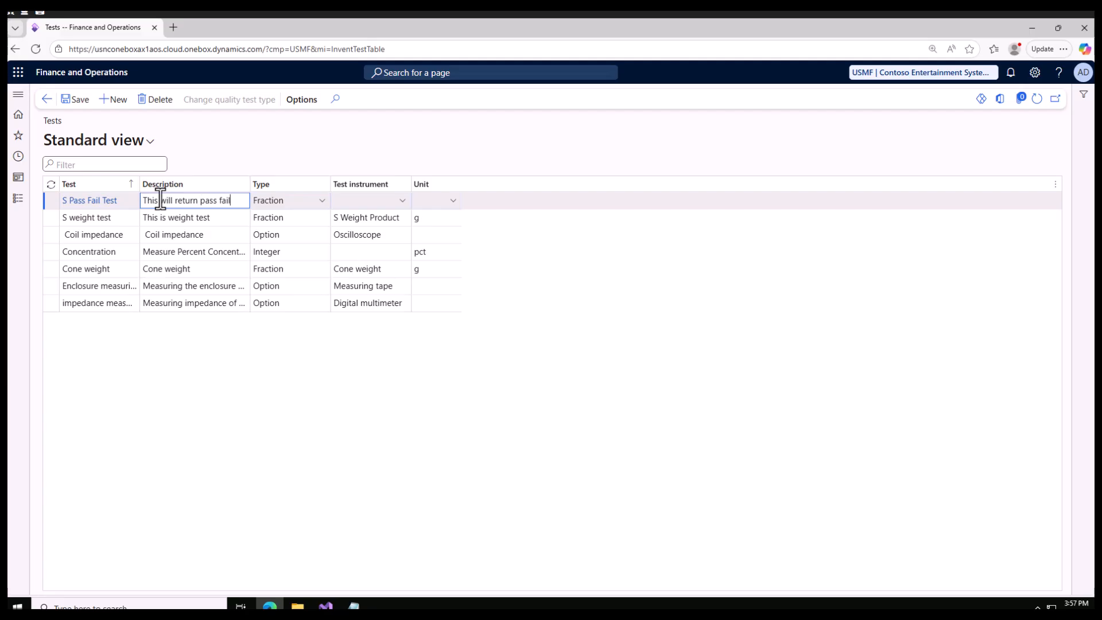
Set the S Pass Fail Test's type to Option, assign the S pass fail instrument, and save the record
click(322, 201)
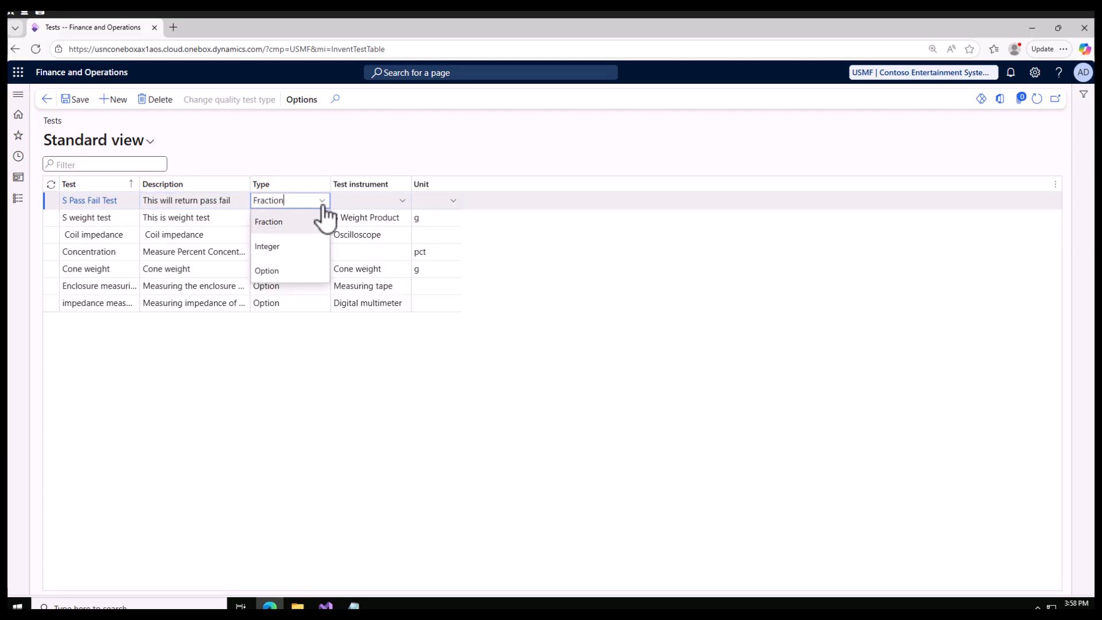
click(281, 270)
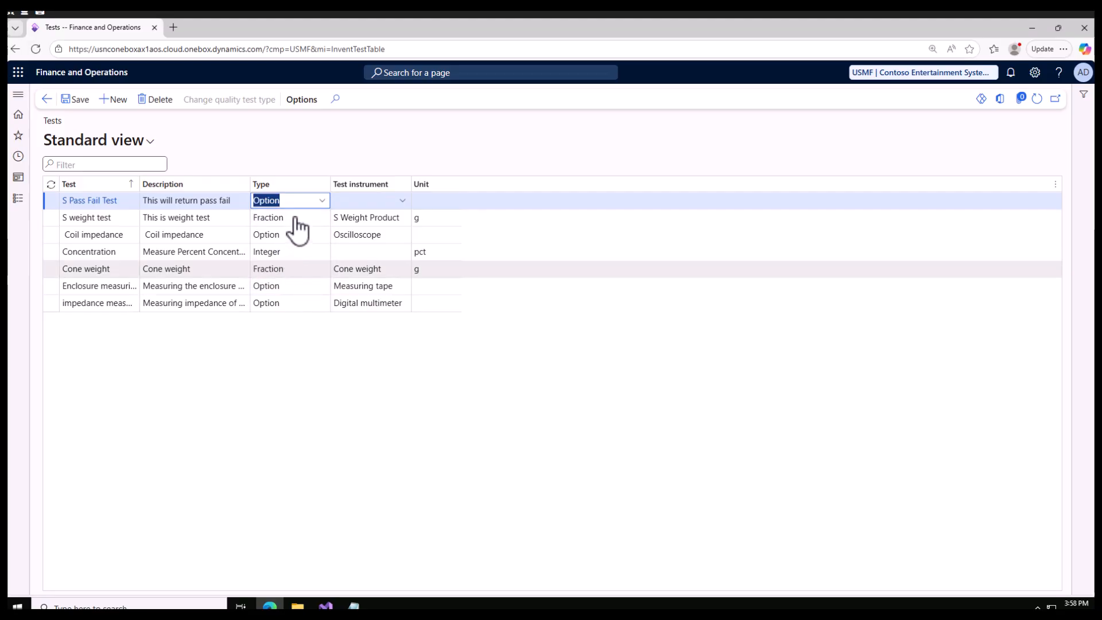
click(397, 200)
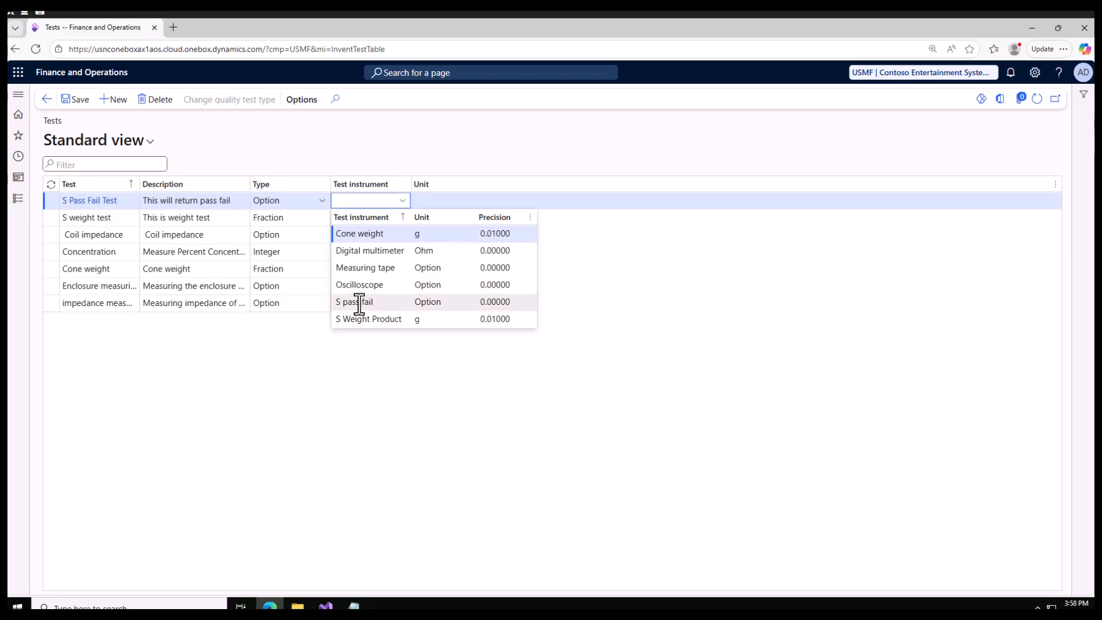
click(359, 302)
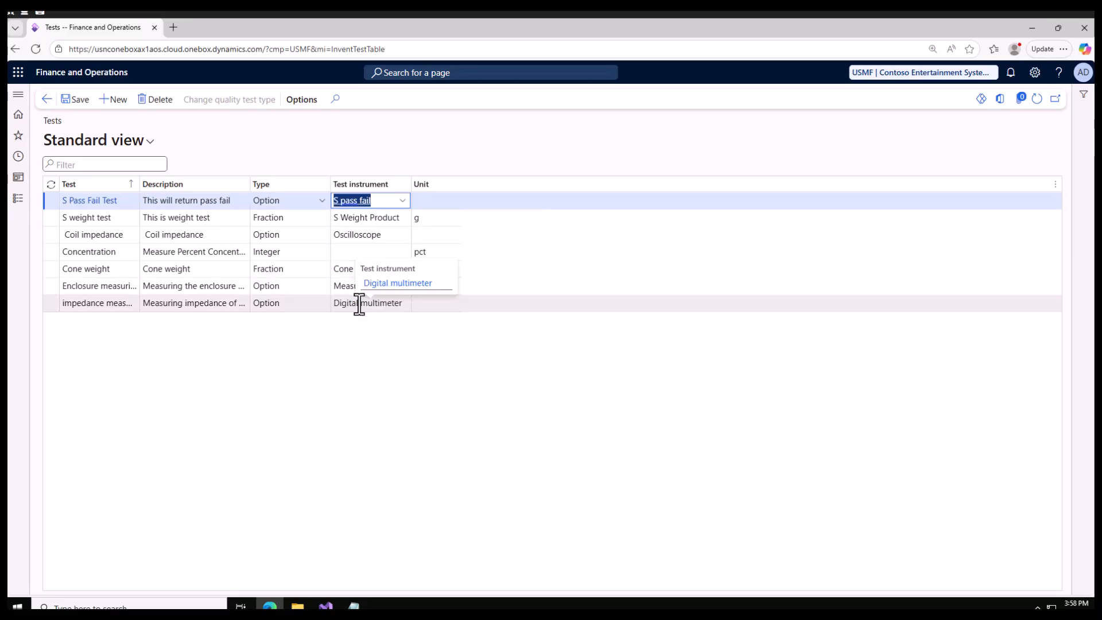
click(77, 99)
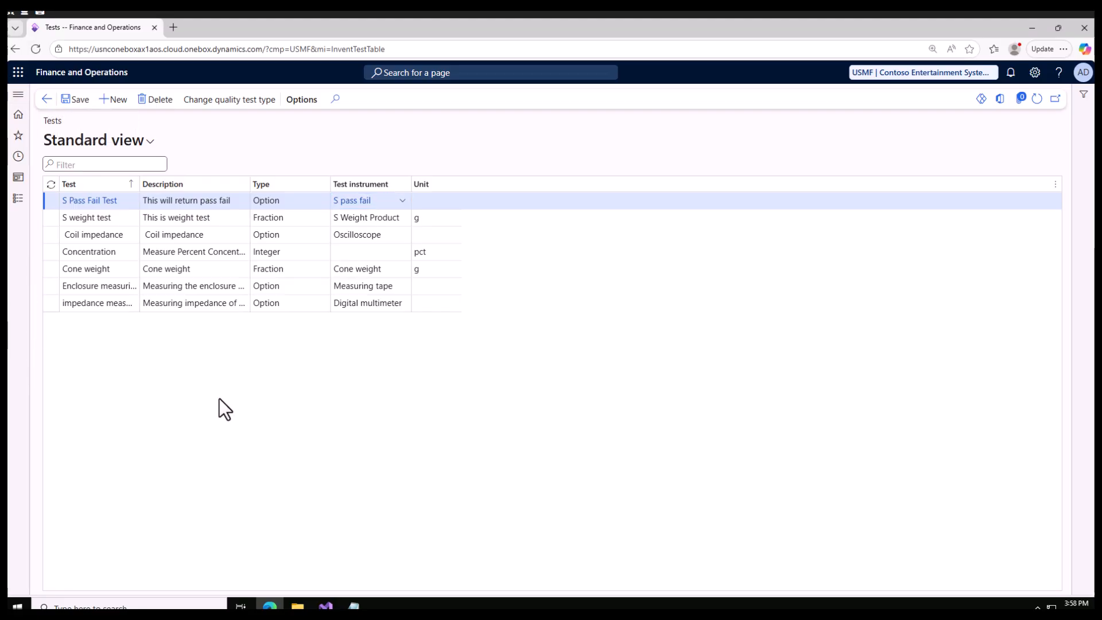
On the Test variables page of the Quality control setup, add a variable named "S Pass/Fail"
click(21, 206)
click(398, 192)
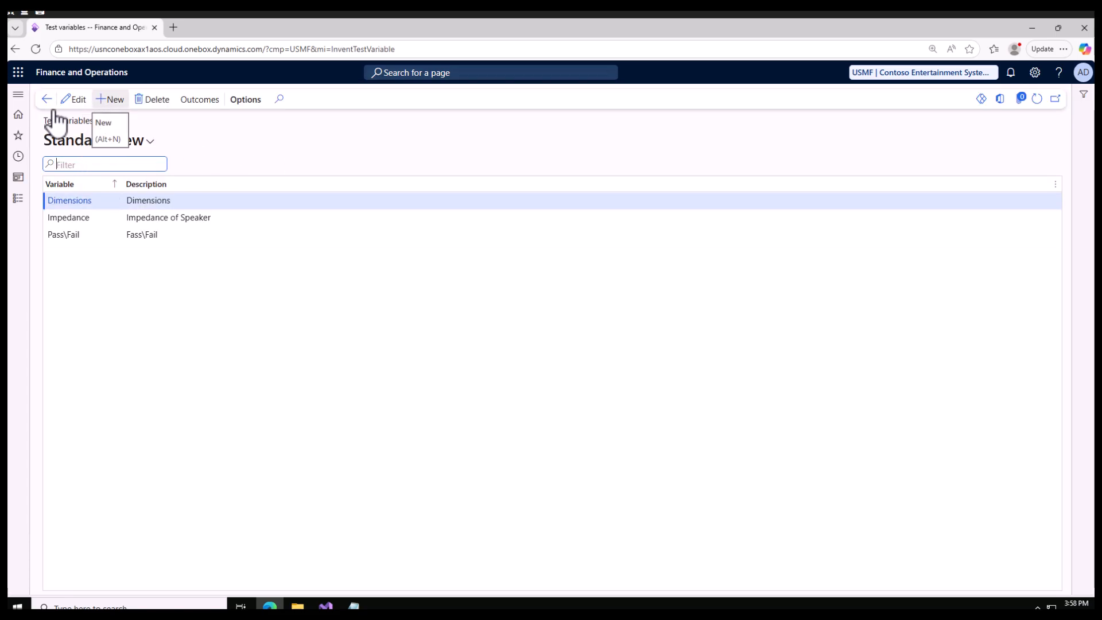
click(136, 110)
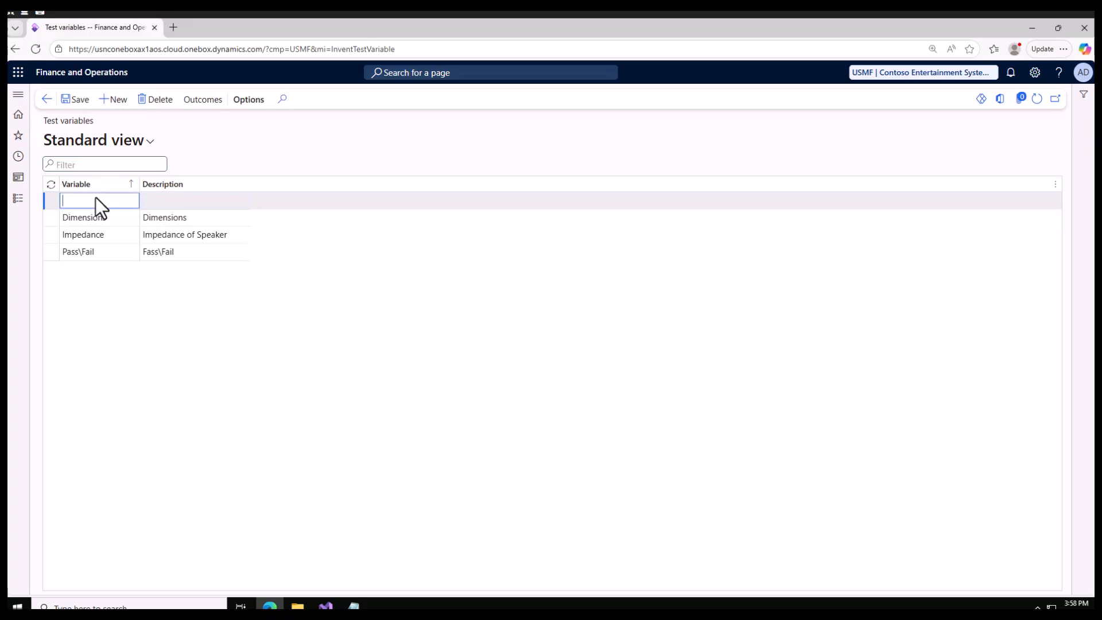
text(S Pass)
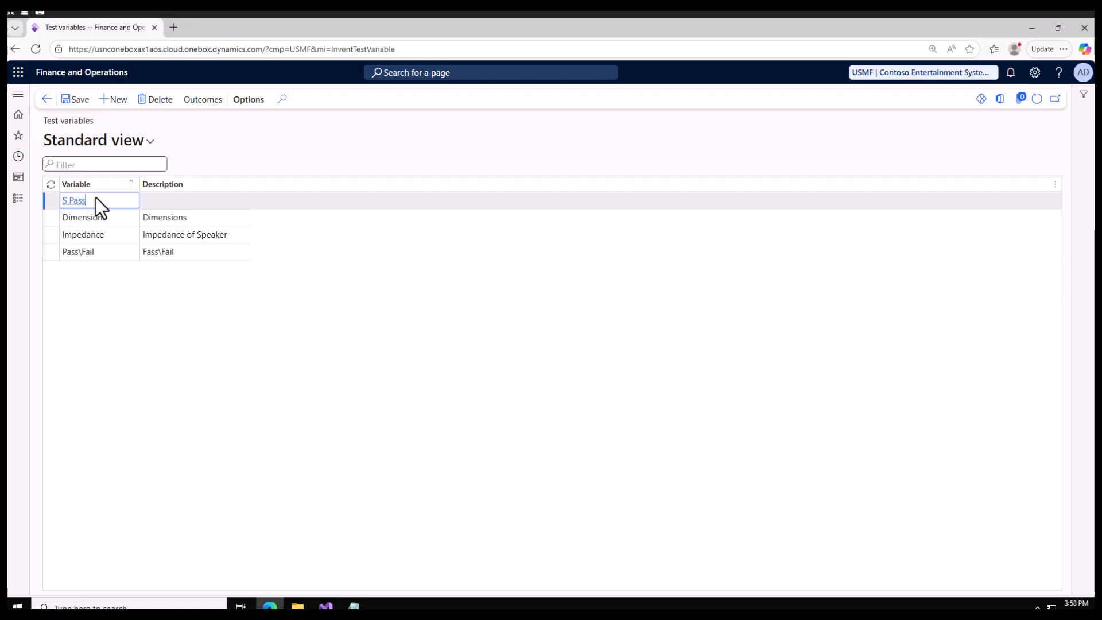
text(/Fail)
Enter "Outcomes of pass fail test" as the description of the S Pass/Fail variable
click(160, 200)
text(OU)
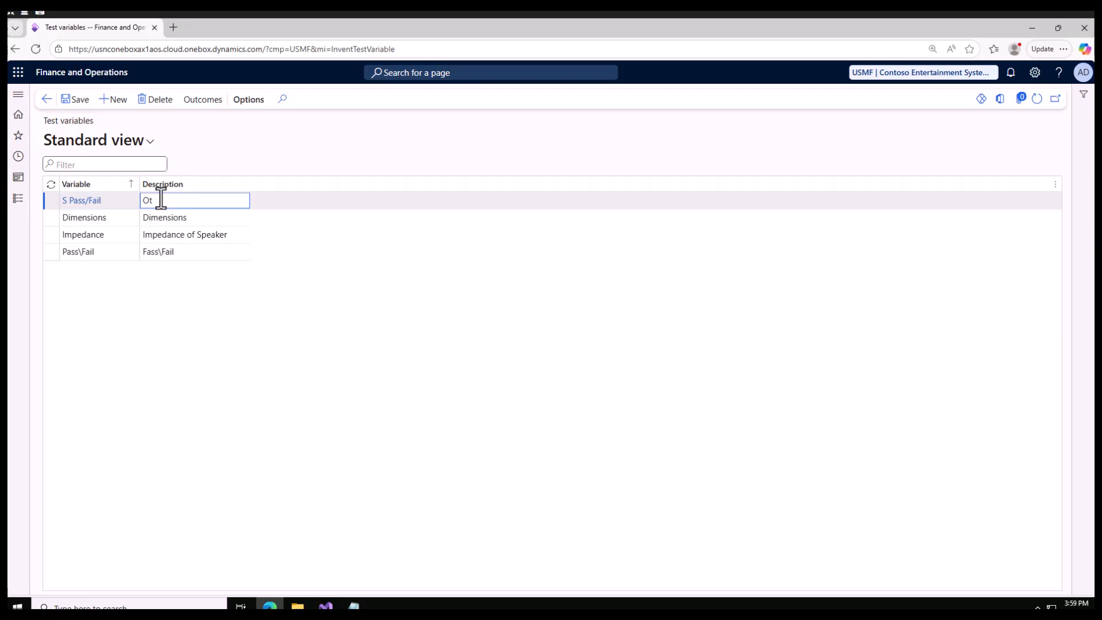
text(utcomes of pass fial te)
key(BackSpace)
text(ail test)
drag(147, 201, 242, 200)
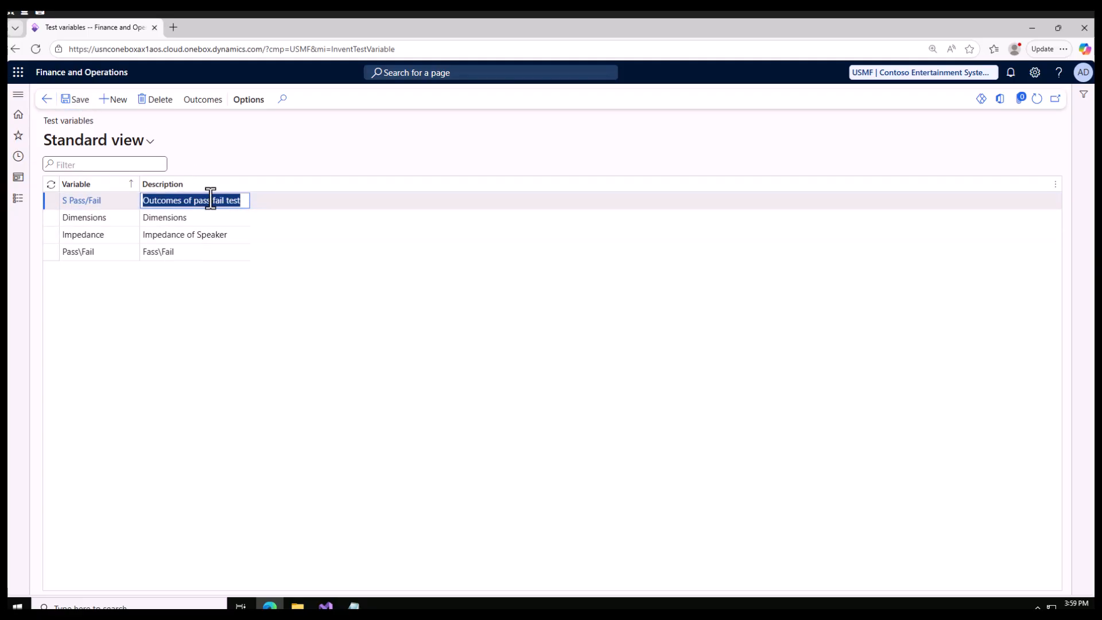
Add an outcome "Fail" with the description "Fail" to the S Pass/Fail variable and save it
click(205, 102)
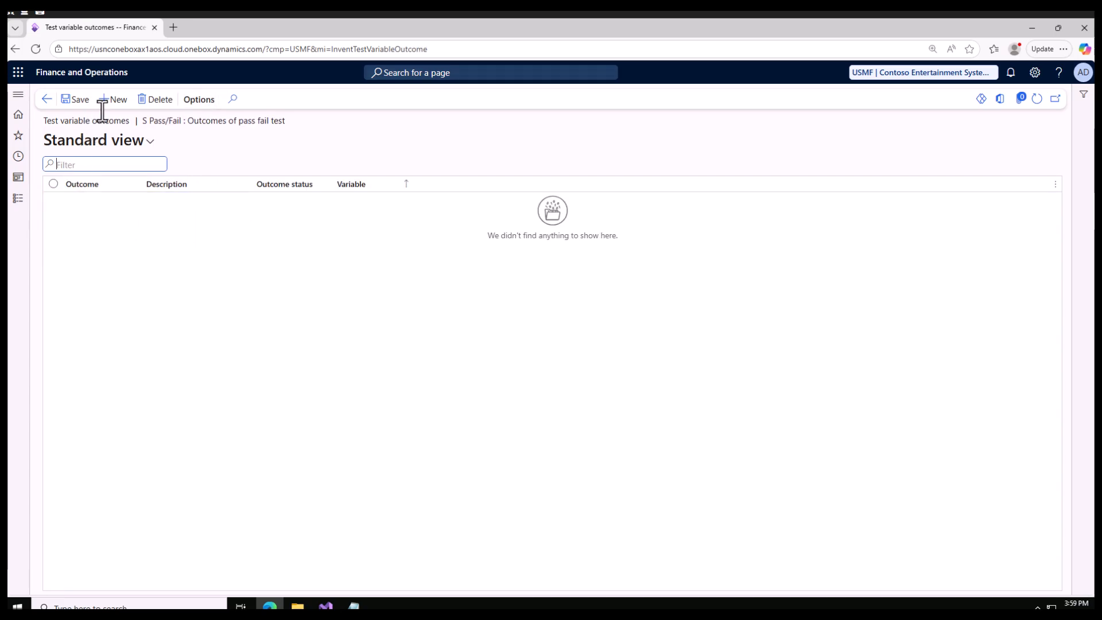
click(112, 100)
click(107, 205)
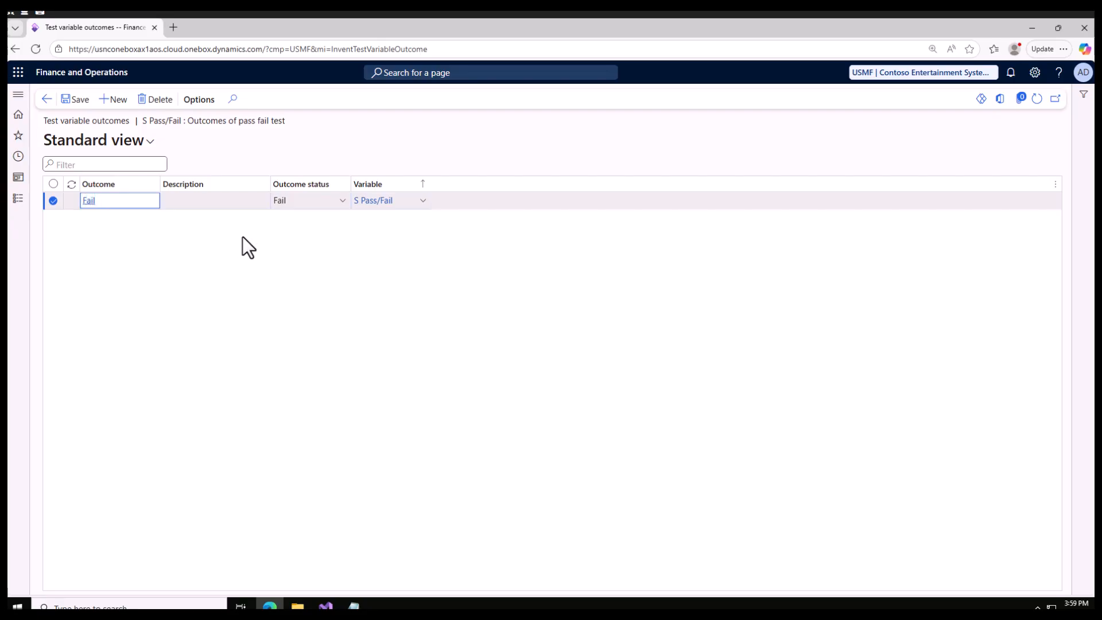
click(187, 200)
text(FAi)
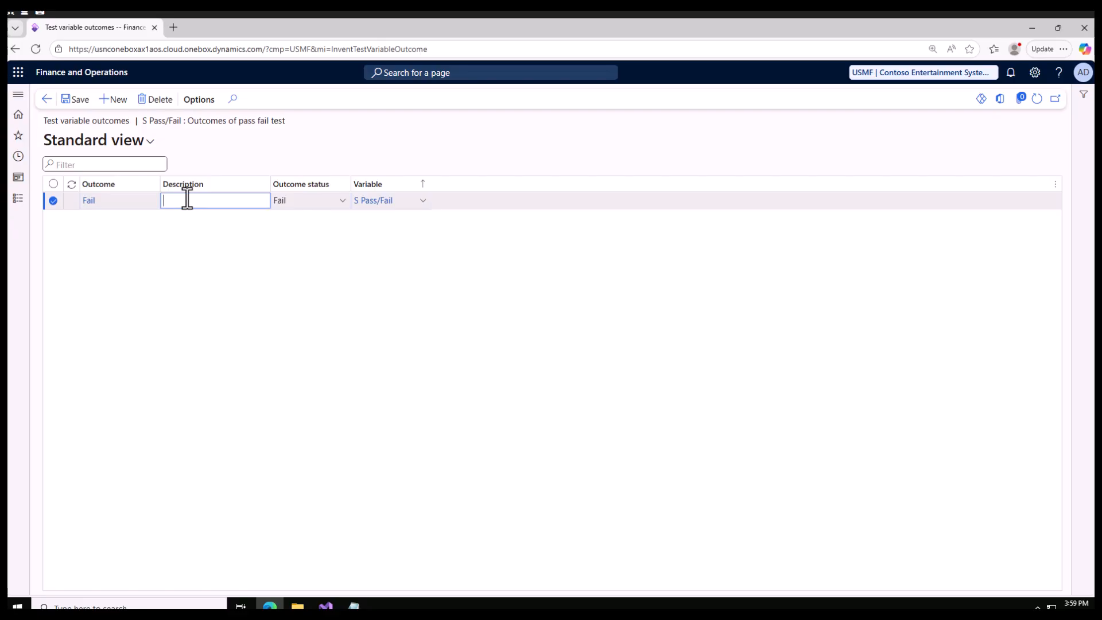
text(ail)
click(79, 102)
Add a second outcome "Pass" with the description "Pass" and outcome status Pass, save it, and return to the test variables
click(112, 101)
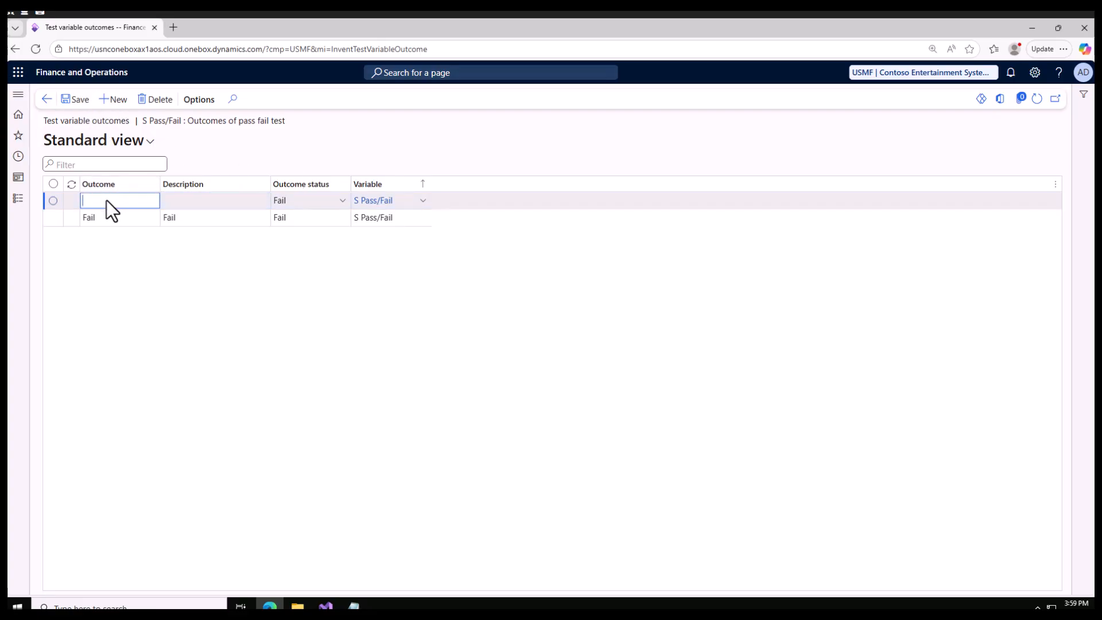
text(Pass)
click(208, 197)
text(Pass)
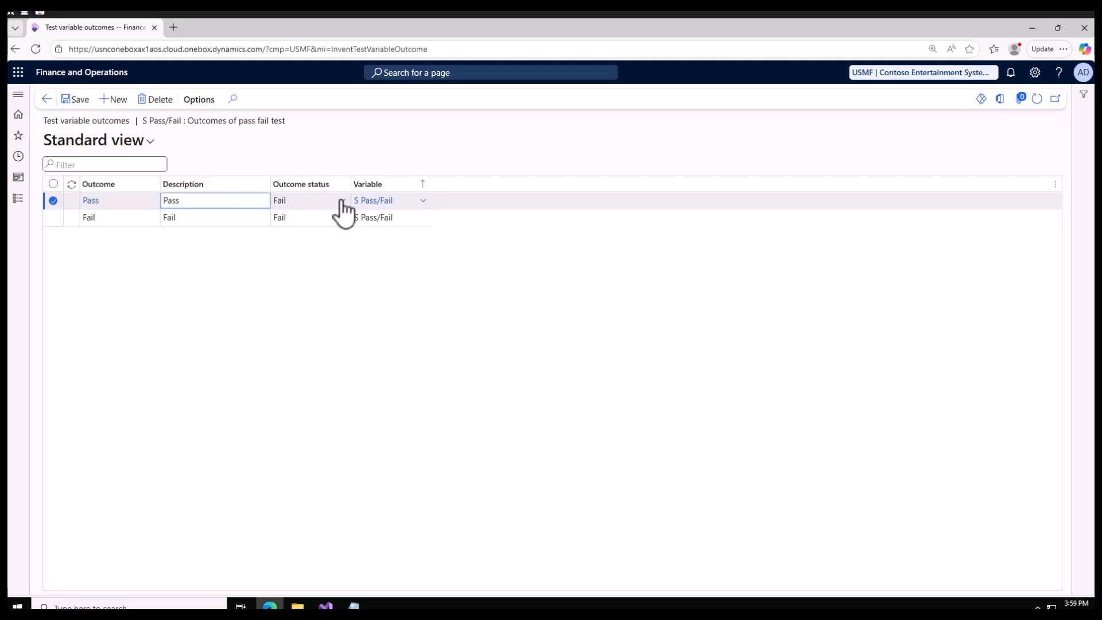
click(342, 200)
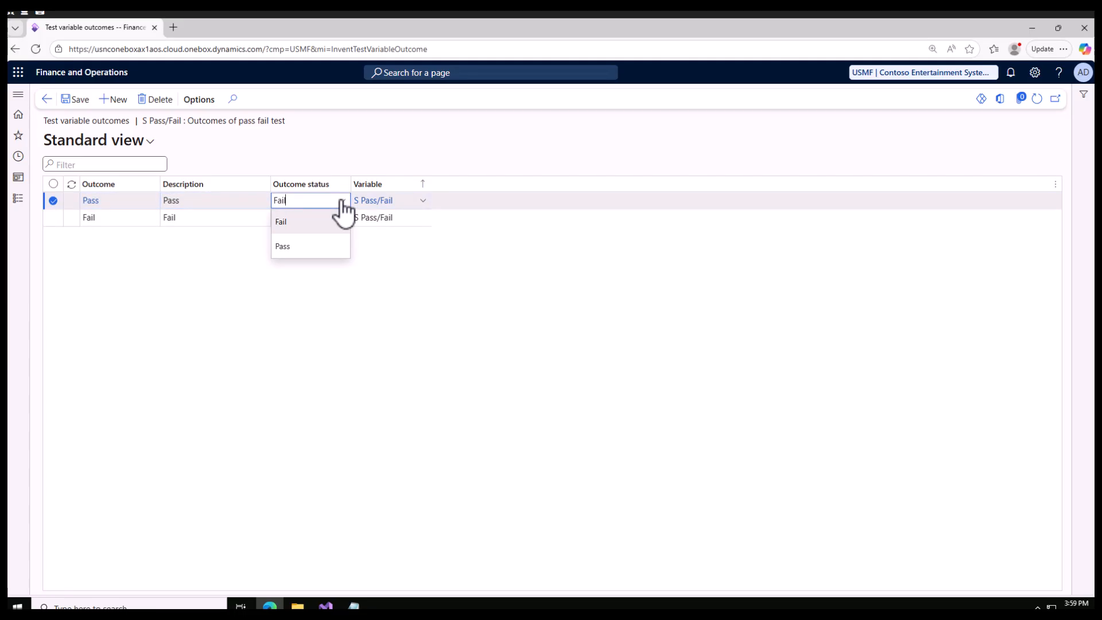
click(305, 246)
click(73, 100)
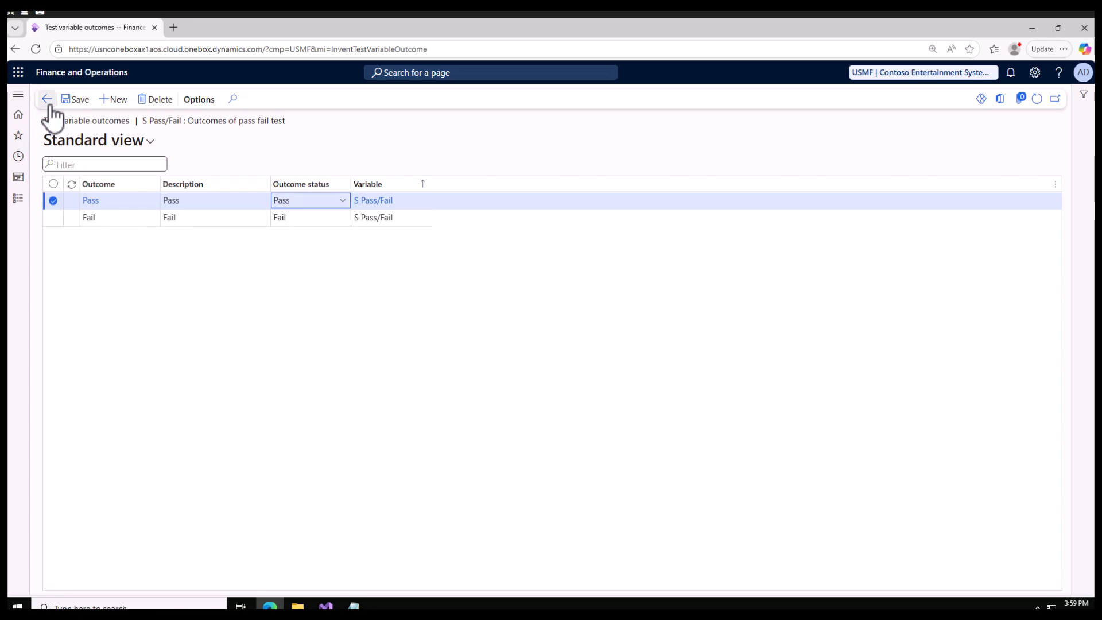
click(48, 103)
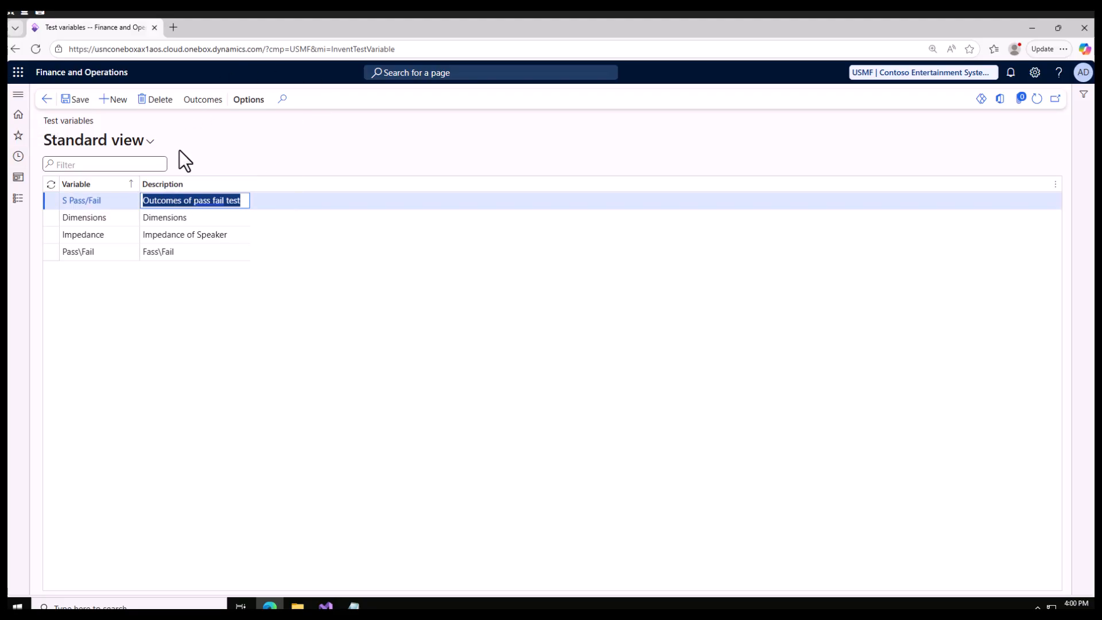
Open the Test groups page of the Quality control setup and review the planned quality checks in the Notepad notes
click(18, 198)
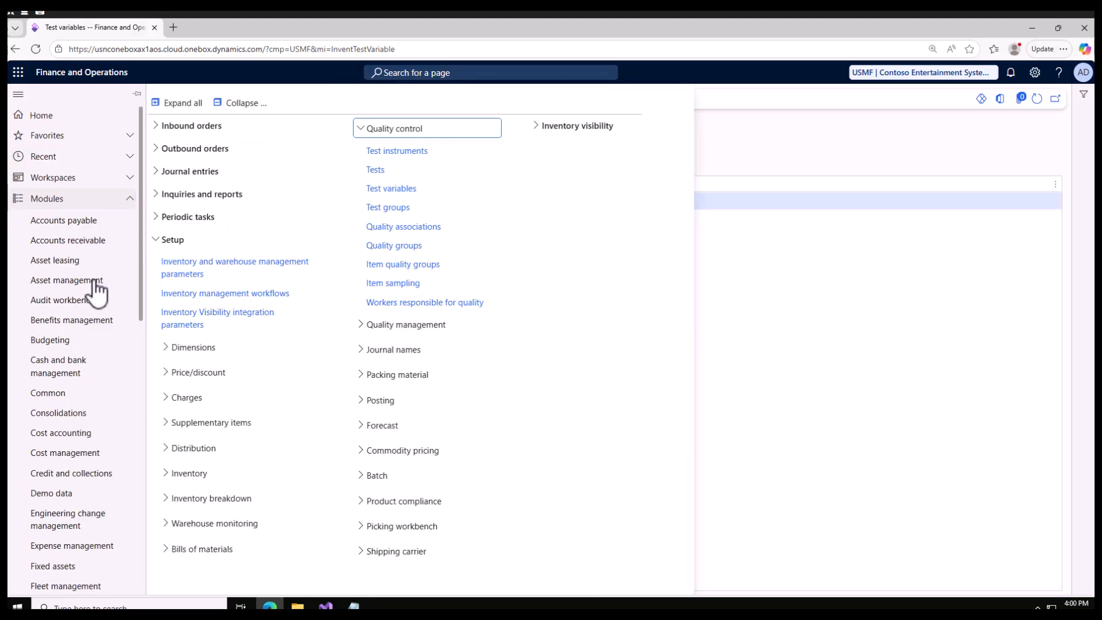
click(403, 208)
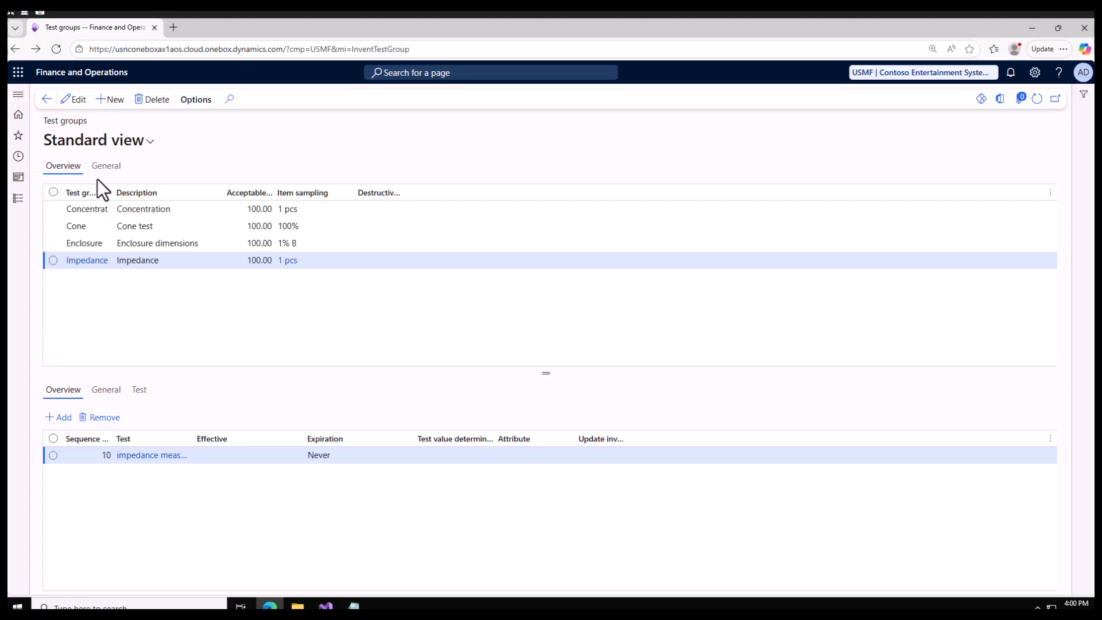
click(354, 607)
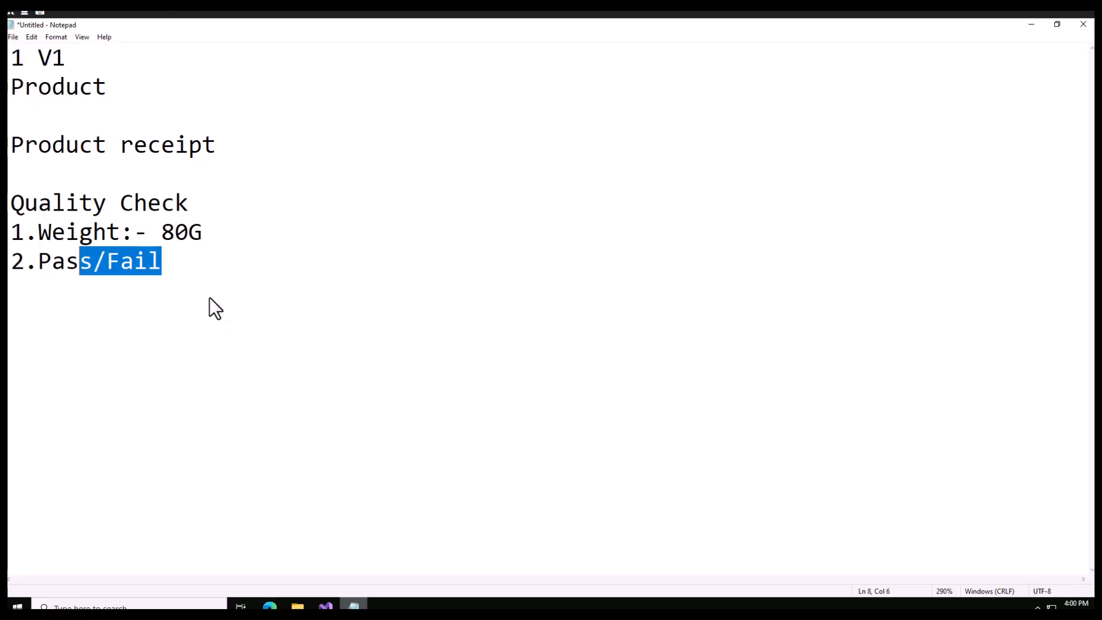
drag(177, 265, 16, 224)
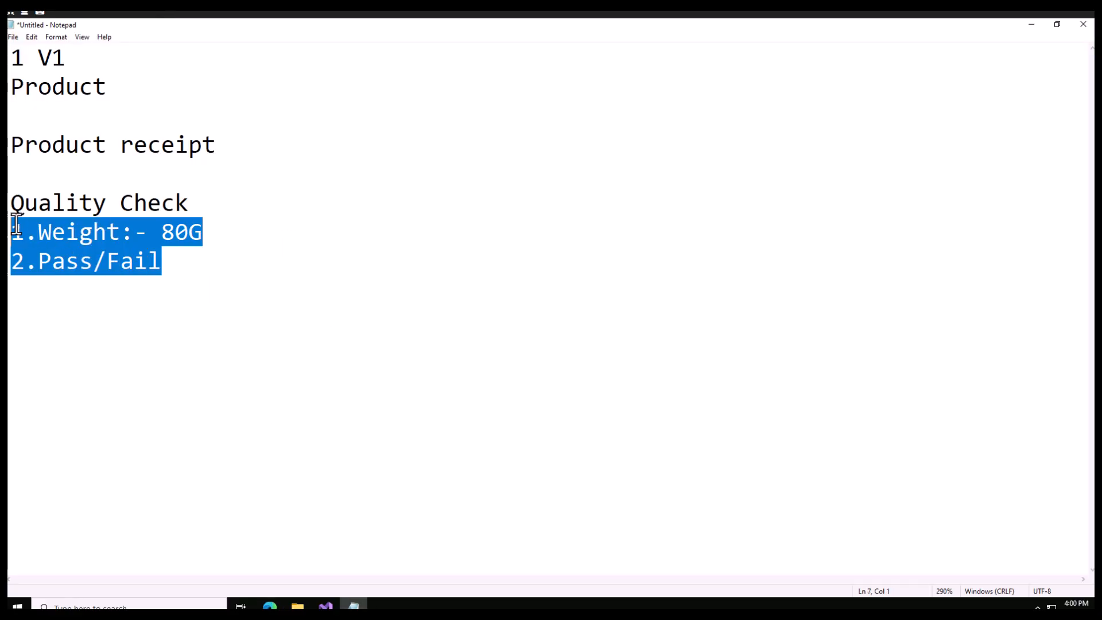
click(1031, 24)
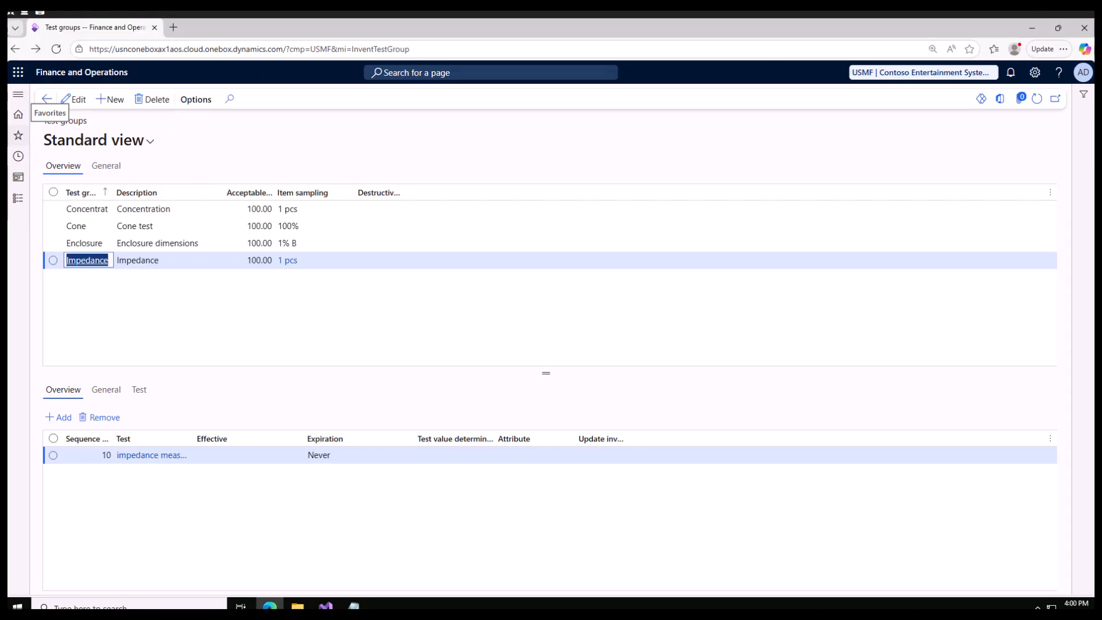
Add a test group named "S Product" with the description "This will check product"
click(117, 100)
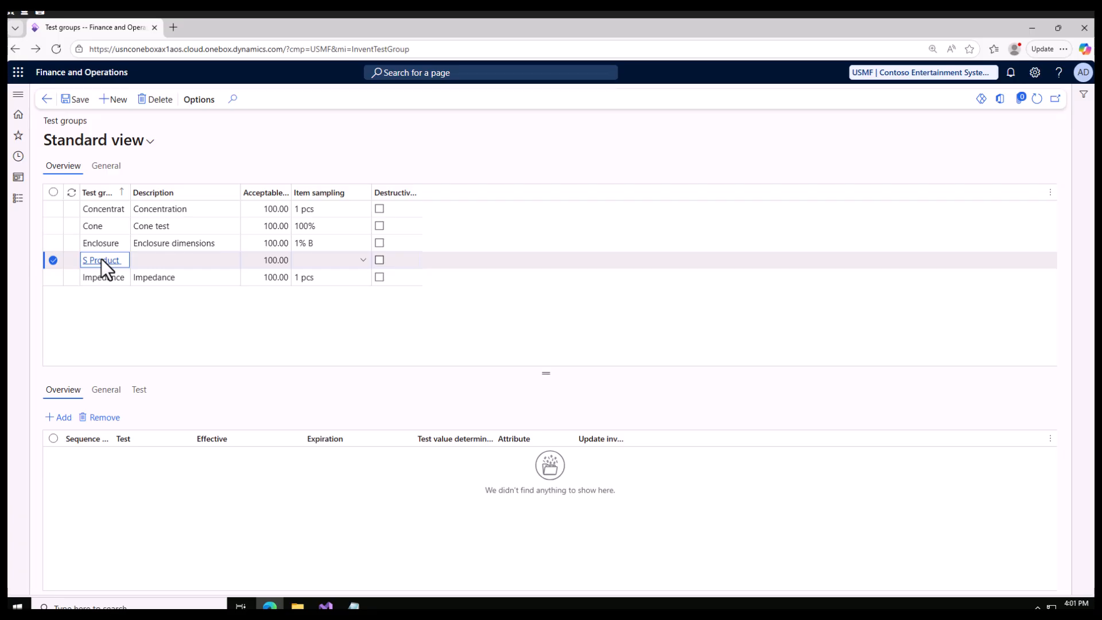
click(155, 261)
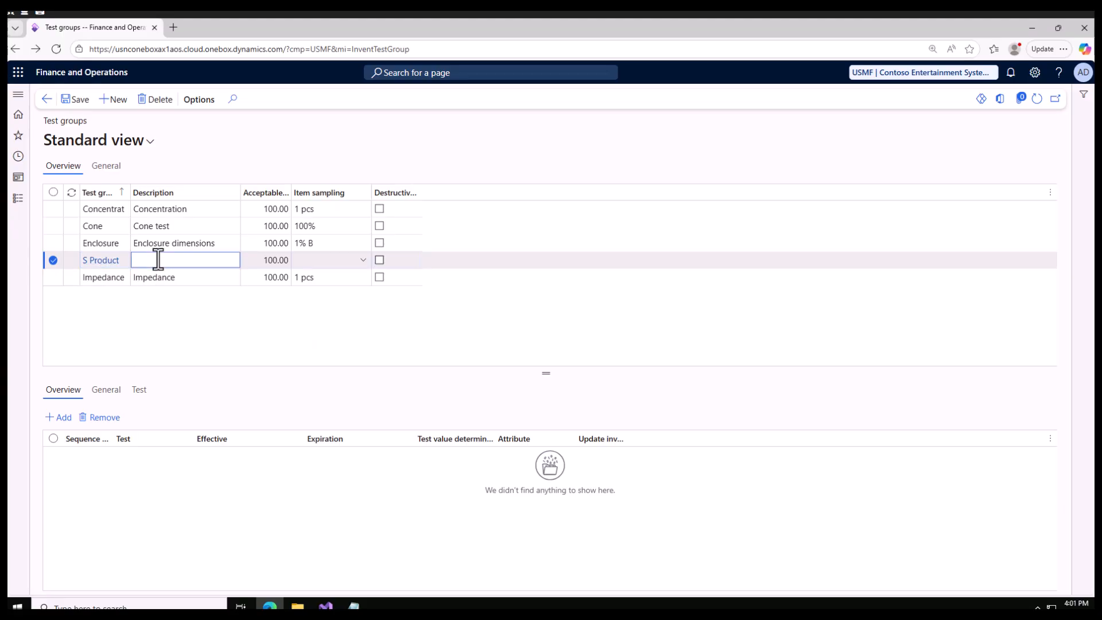
text(This will check produ)
key(BackSpace)
text(duct)
Review the item sampling options available for the S Product test group
click(330, 260)
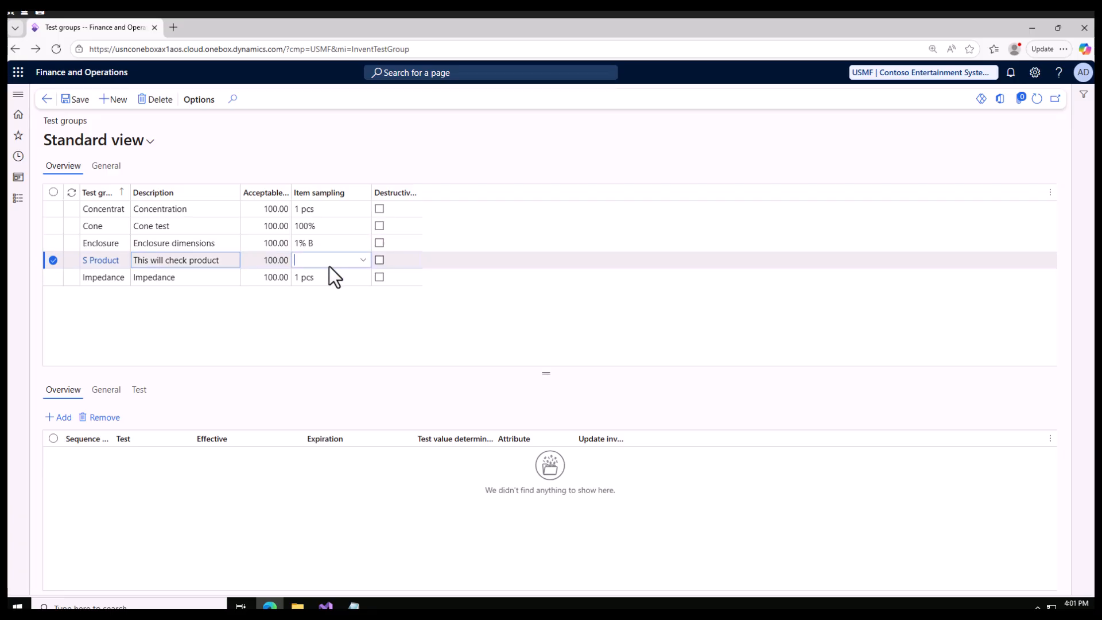
click(363, 260)
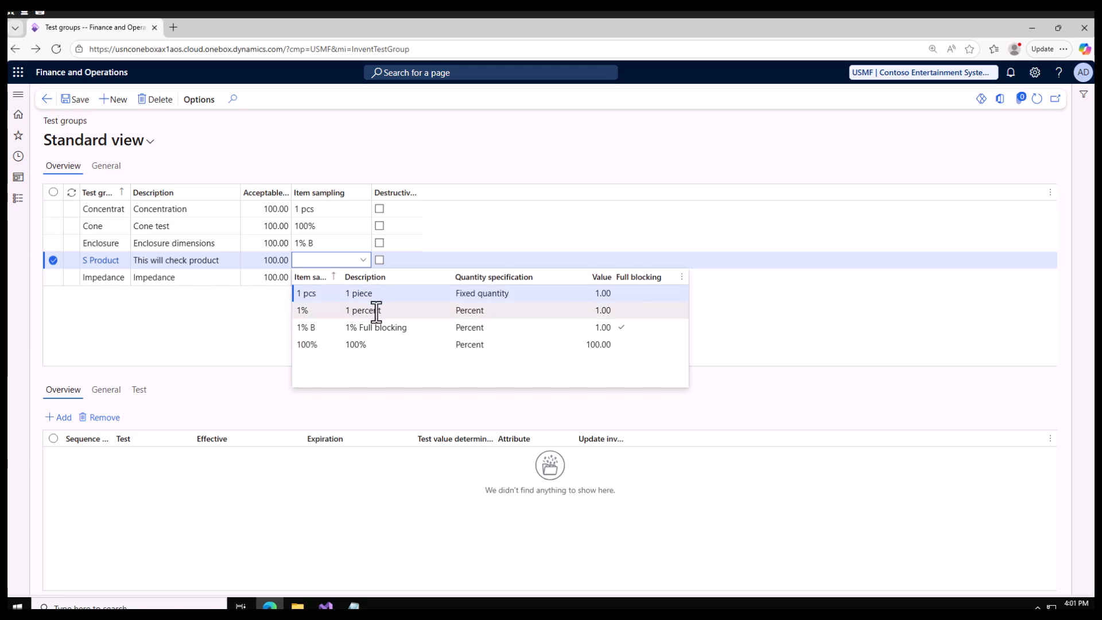
click(175, 330)
Duplicate the browser tab and open the Item sampling page of the Inventory management quality control setup in it
right_click(81, 24)
click(126, 93)
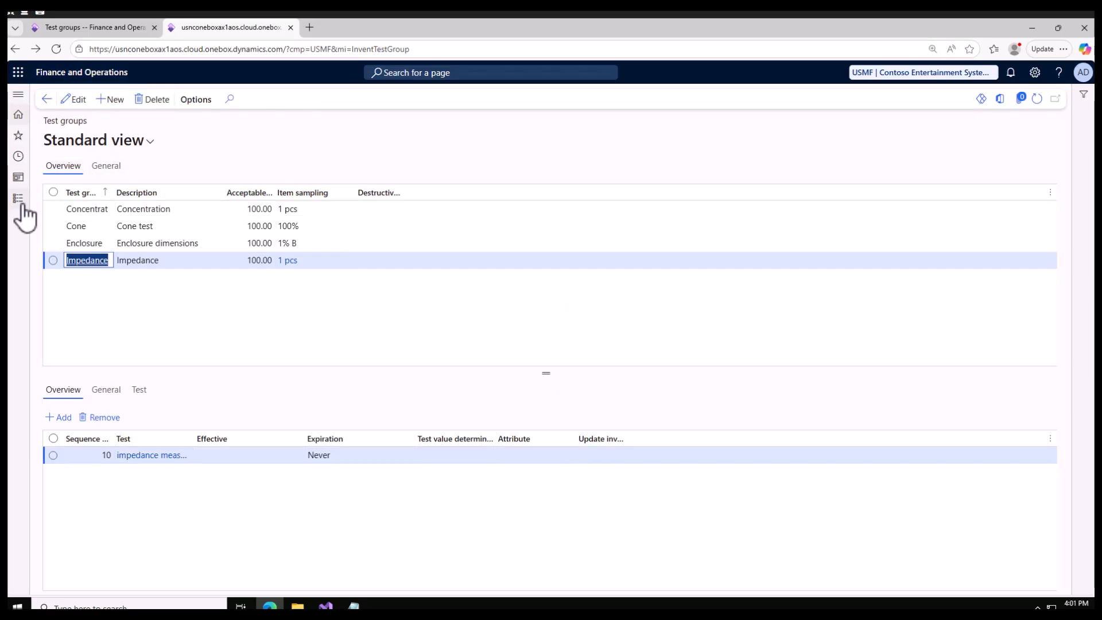
click(22, 202)
scroll(62, 335, down, 10)
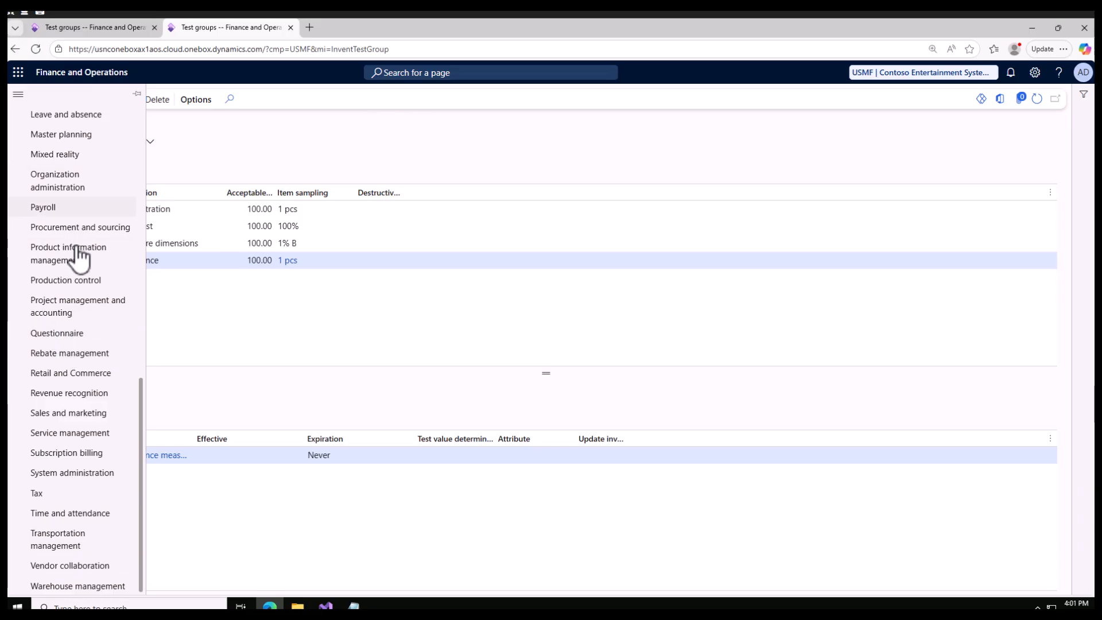
scroll(78, 241, up, 2)
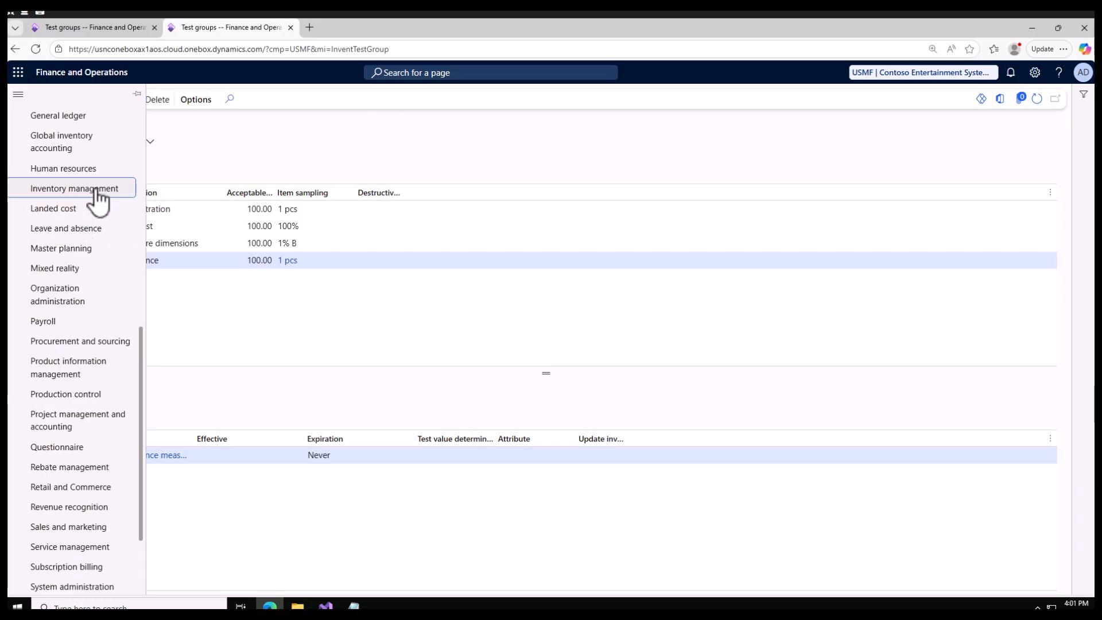
click(96, 192)
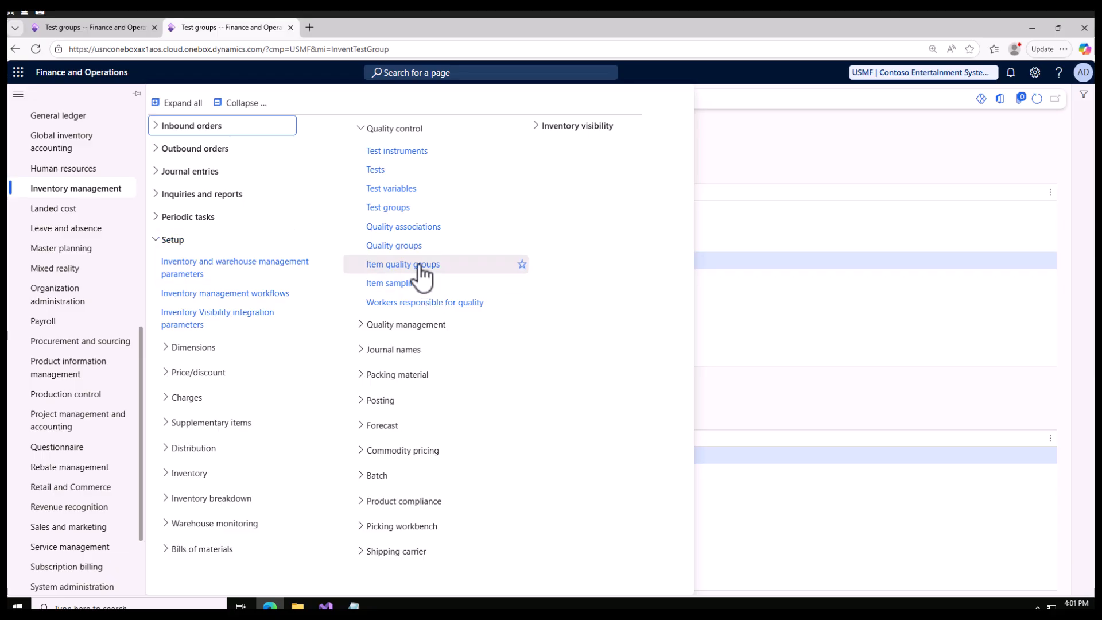
click(408, 286)
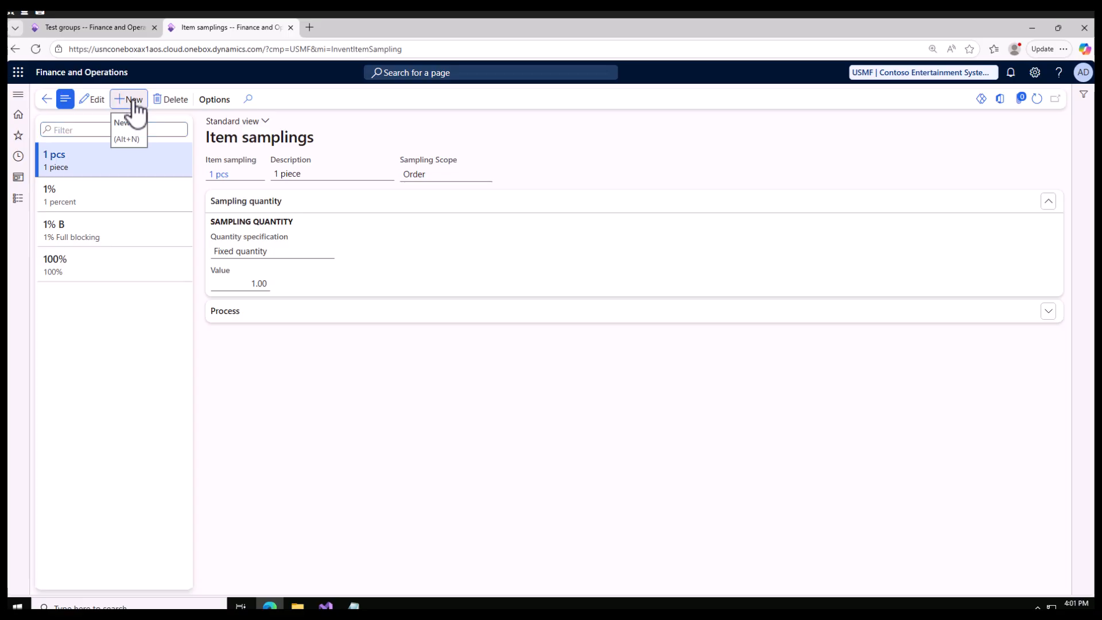
Create an item sampling record named "S 100%" with the description "100 % Check"
click(134, 101)
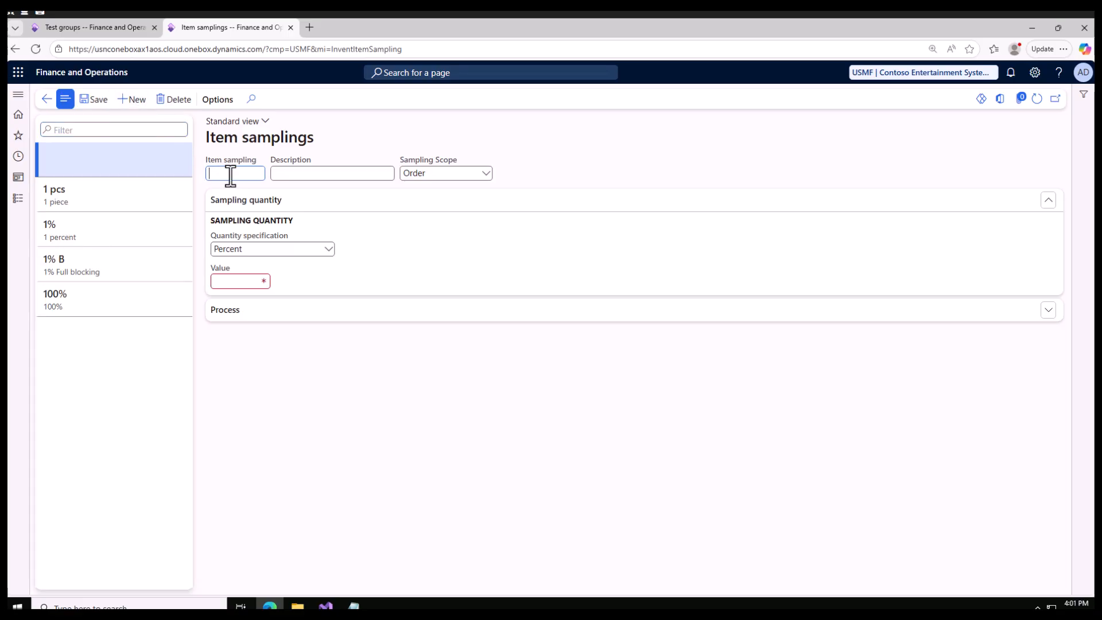
text(S 1)
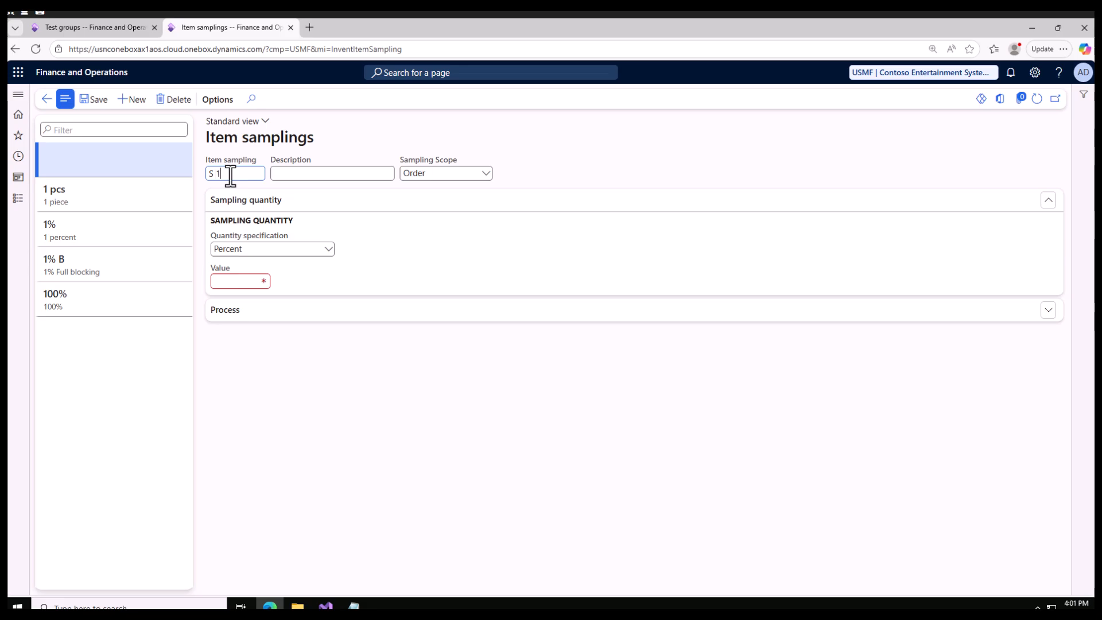
text(00)
click(315, 176)
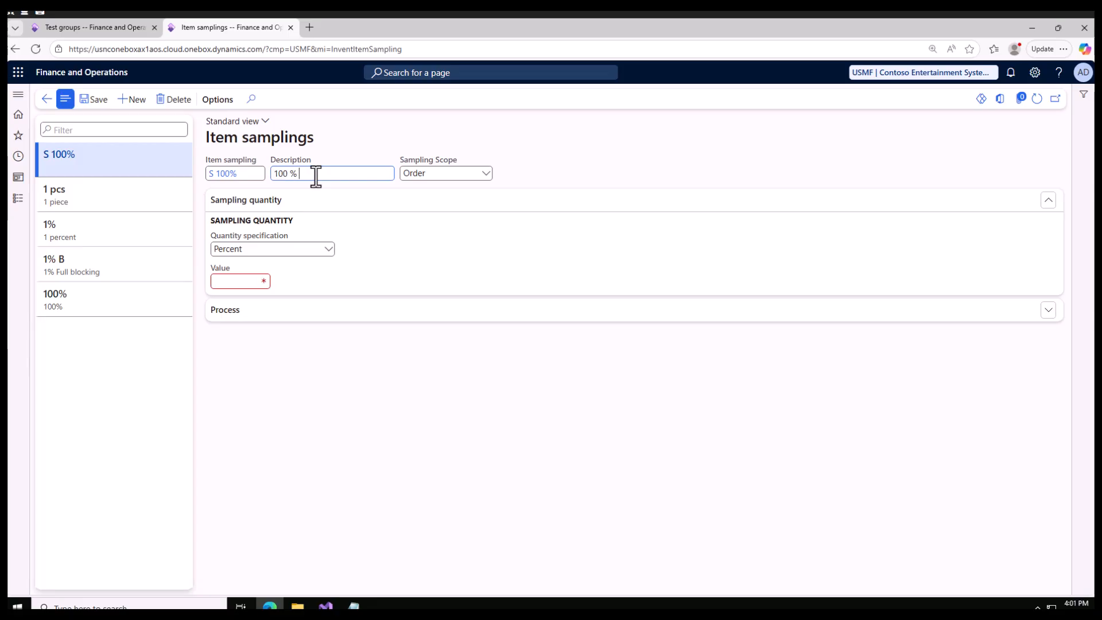
text(eck)
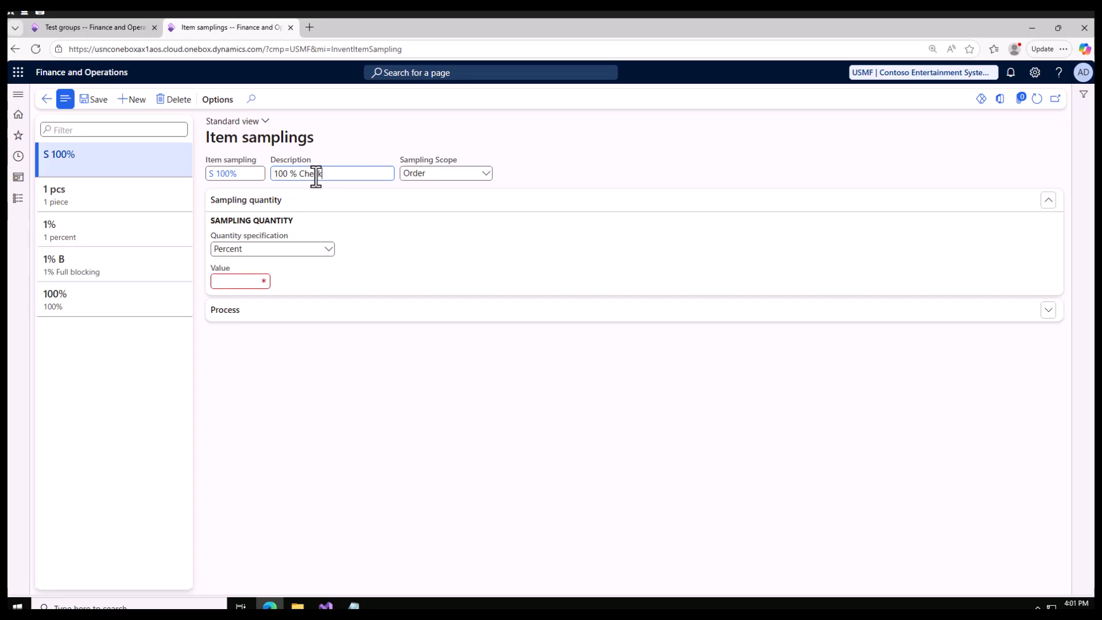
Set the S 100% sampling value to 100 percent, enable full blocking, and save the record
click(241, 281)
click(246, 322)
click(89, 99)
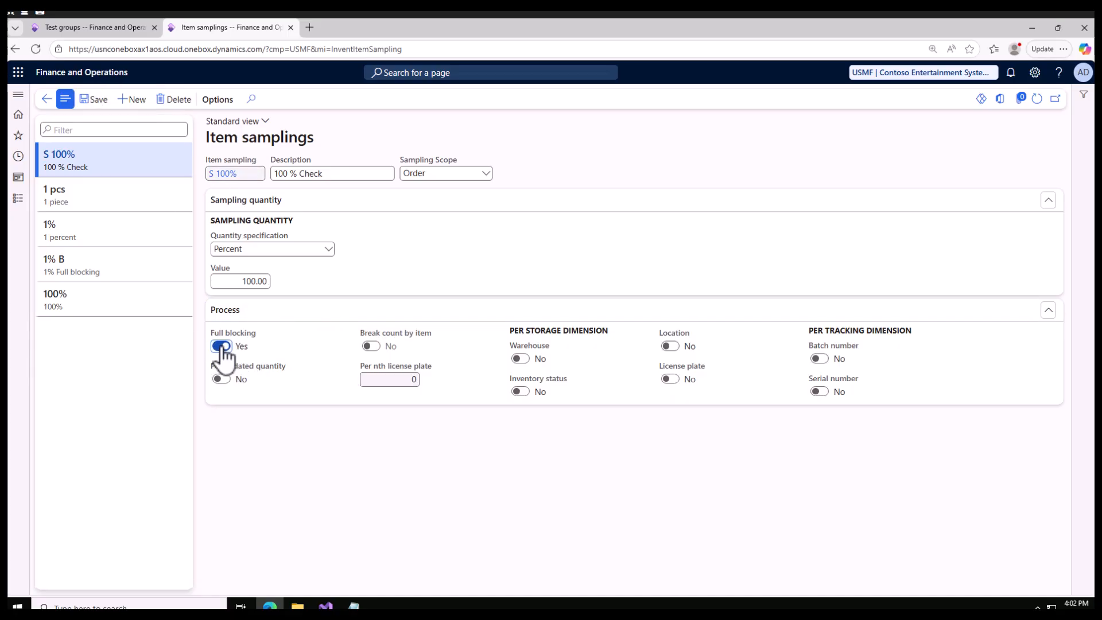
click(91, 104)
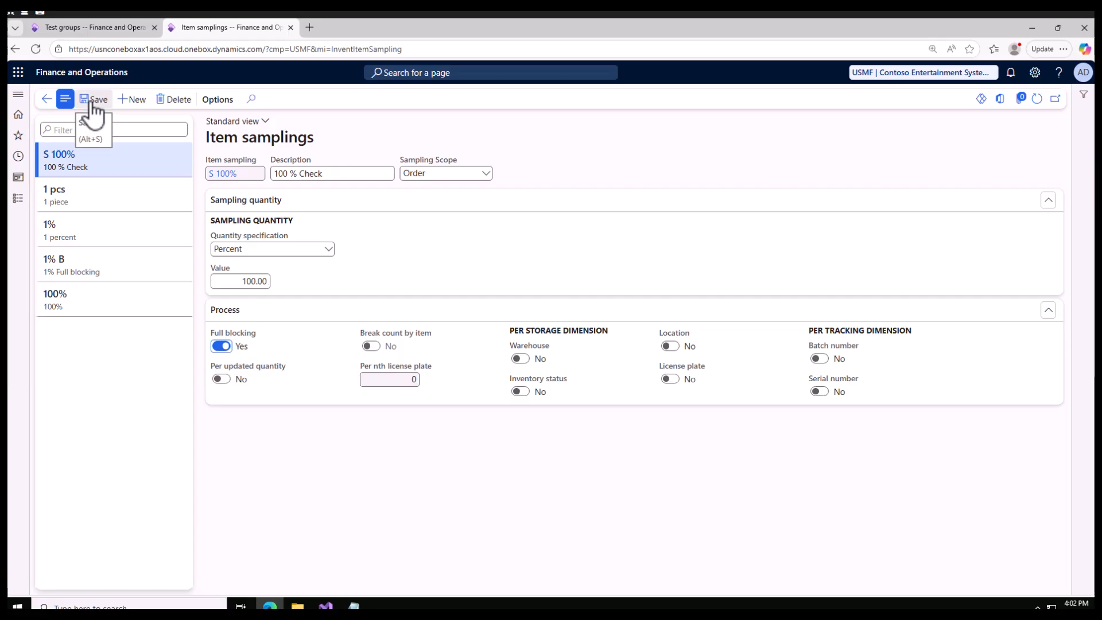
Back on the Test groups page, assign the S 100% item sampling to the S Product test group and save it
click(102, 29)
click(365, 261)
click(364, 261)
click(364, 261)
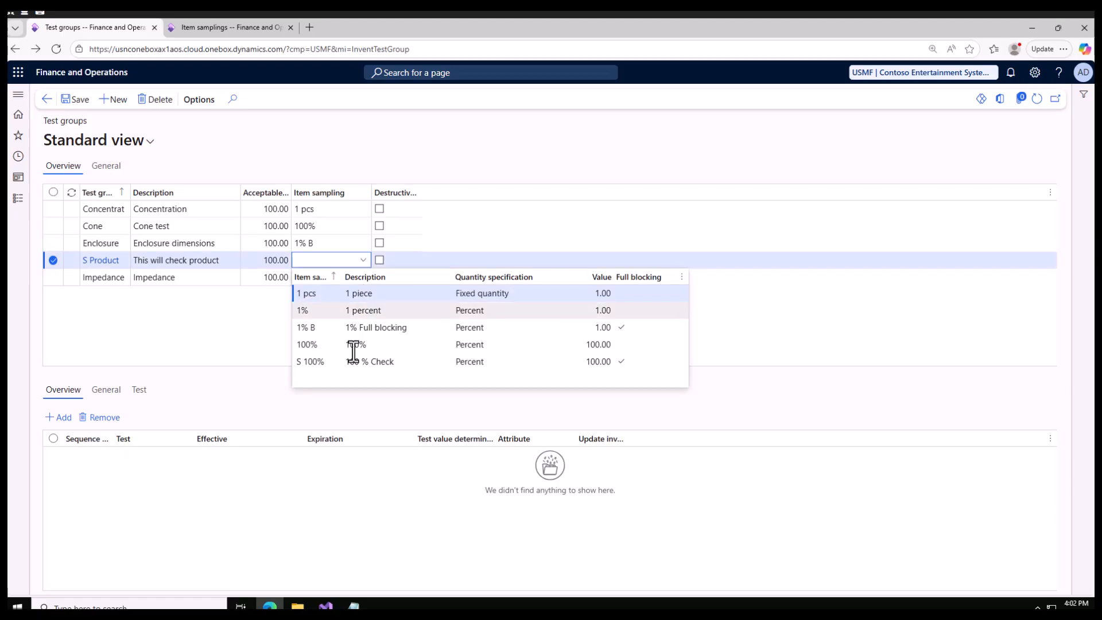
click(312, 361)
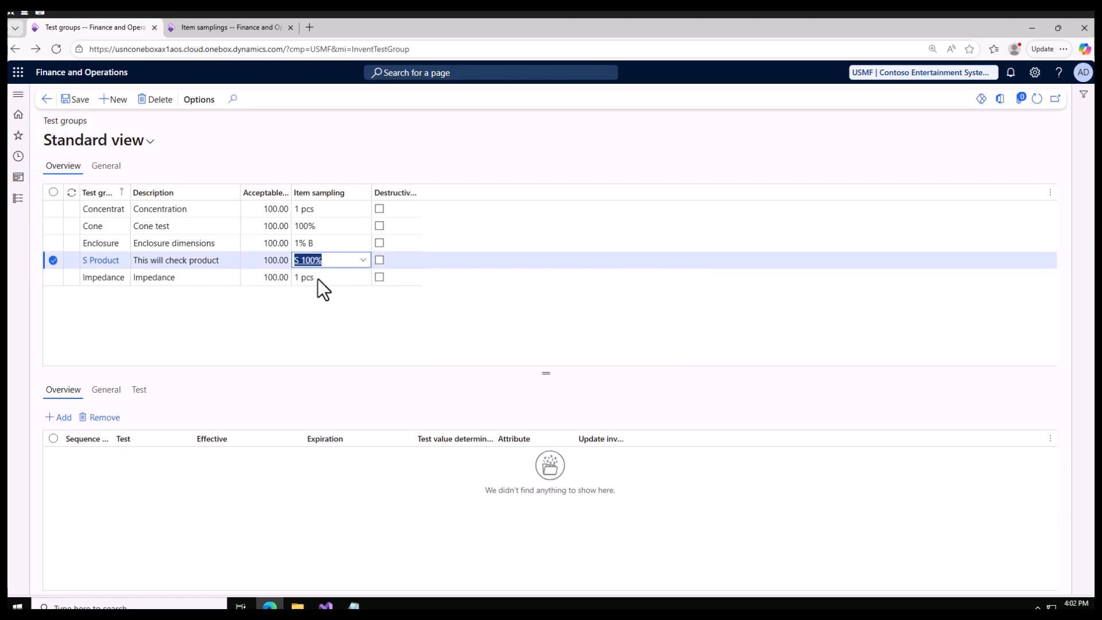
drag(545, 355, 548, 304)
click(75, 100)
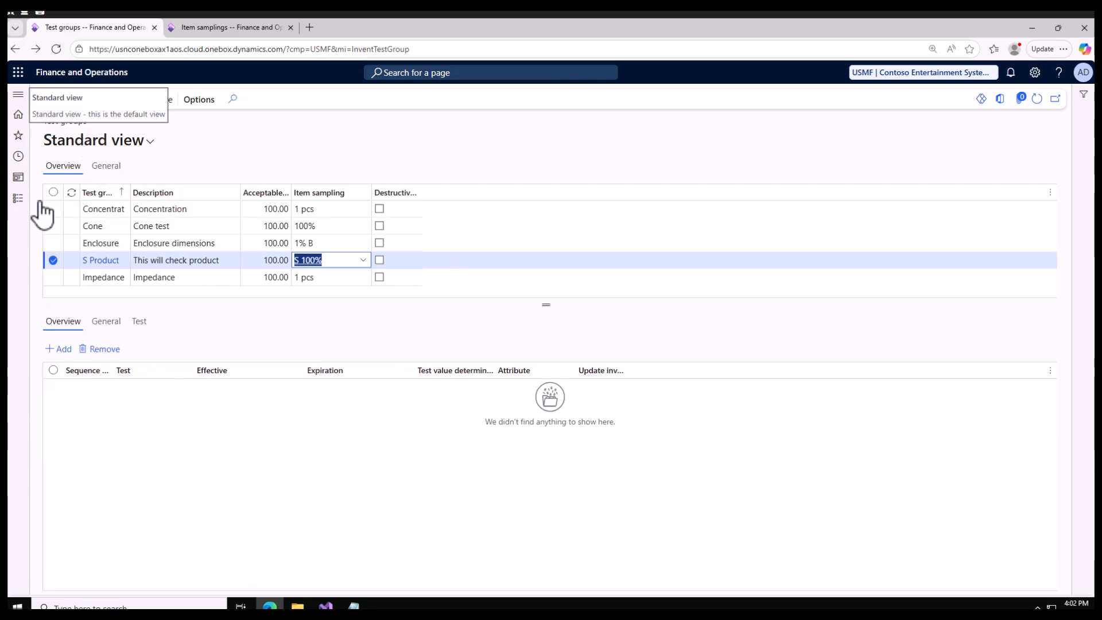
Review the quality control setup entries and the product and quality checks listed in the Notepad notes
click(18, 198)
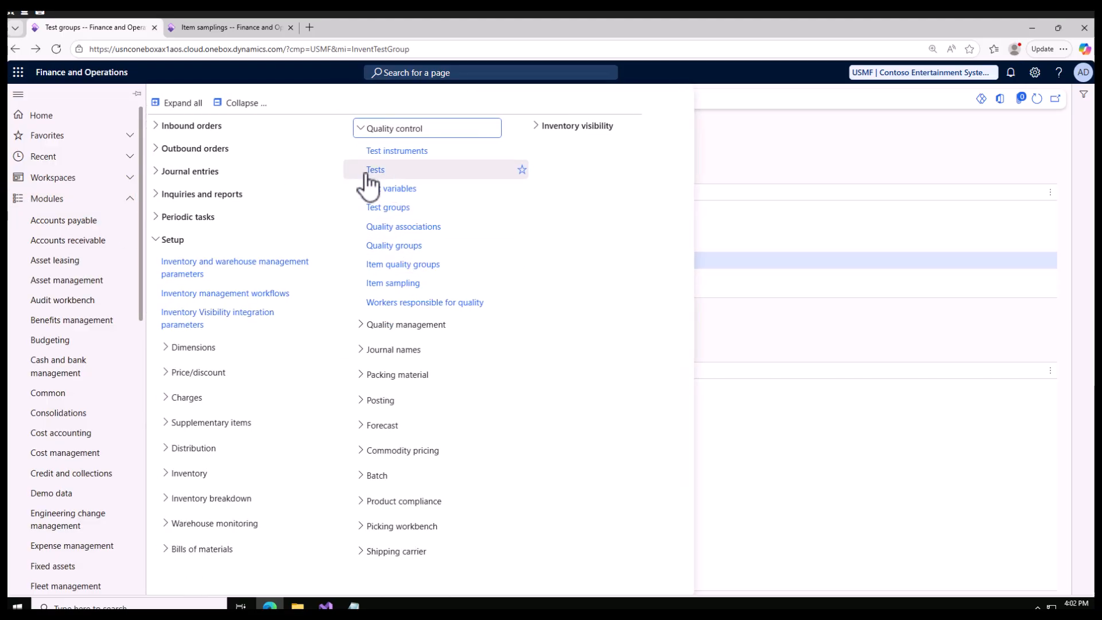
click(776, 156)
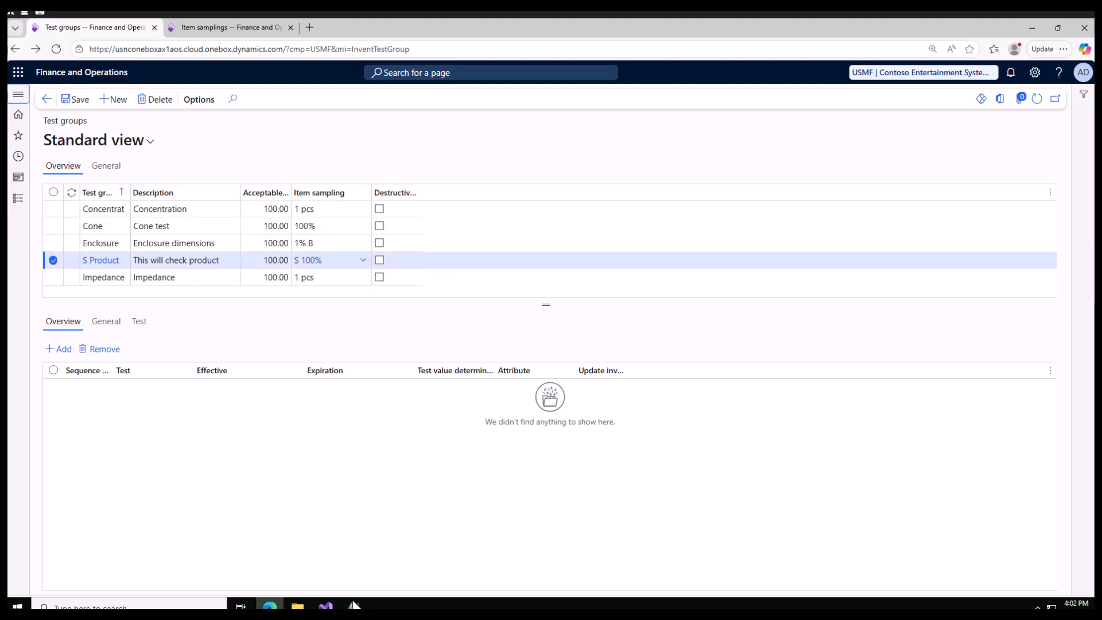
click(354, 606)
click(167, 267)
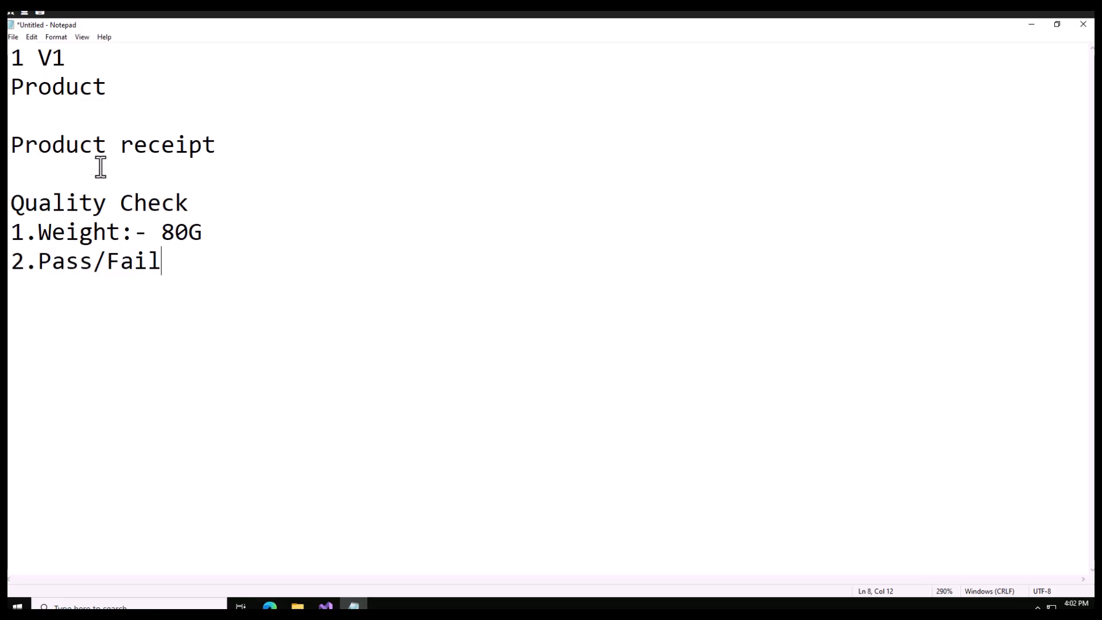
drag(114, 90, 26, 89)
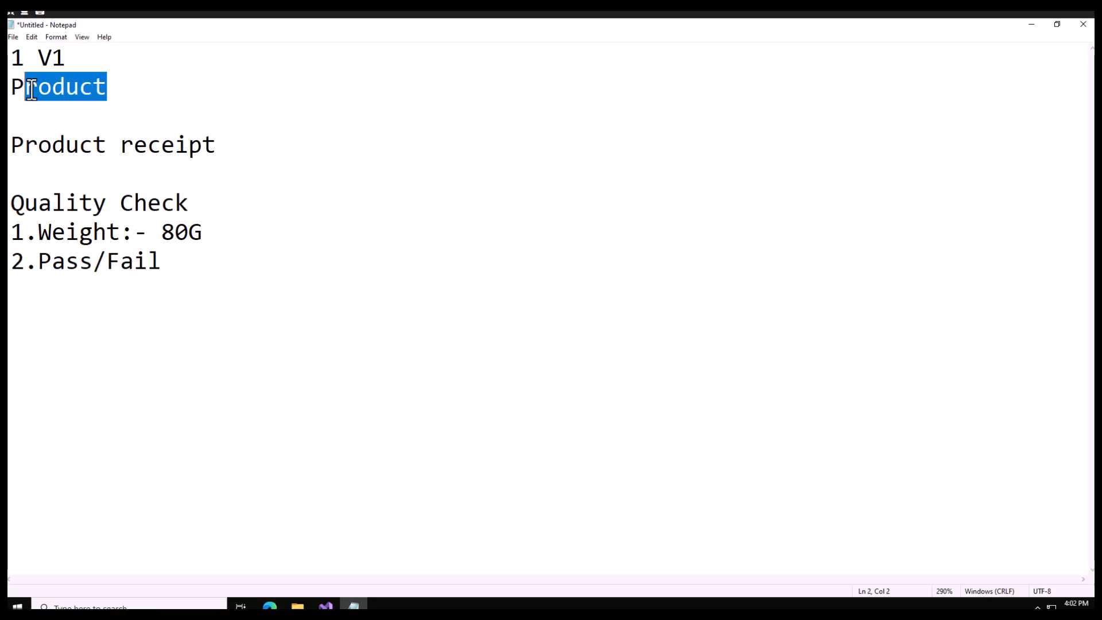
drag(163, 261, 10, 235)
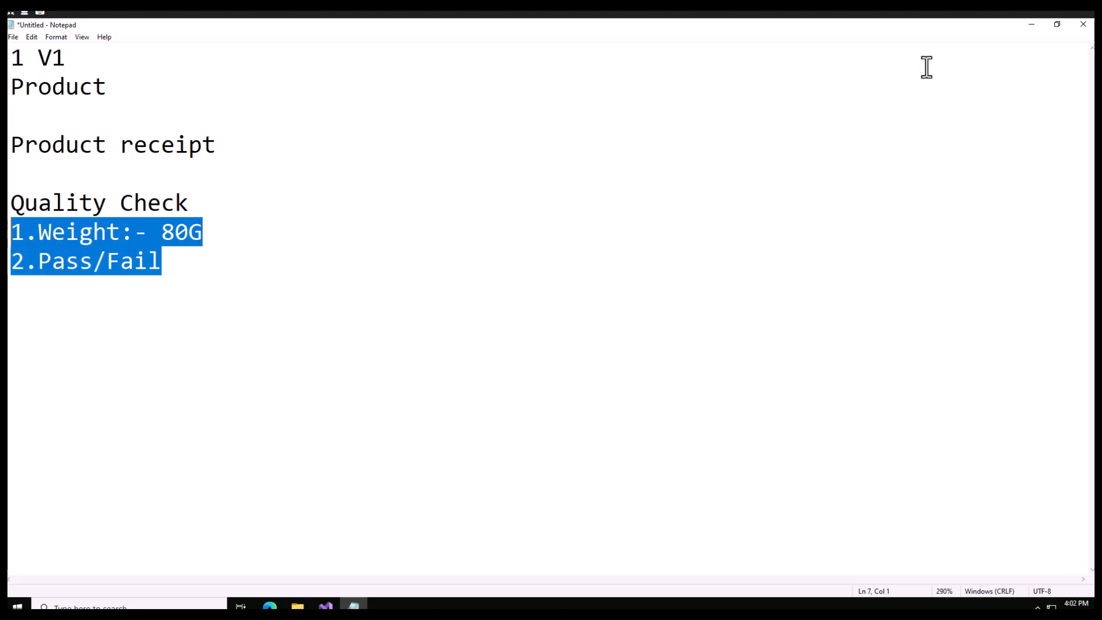
click(1031, 25)
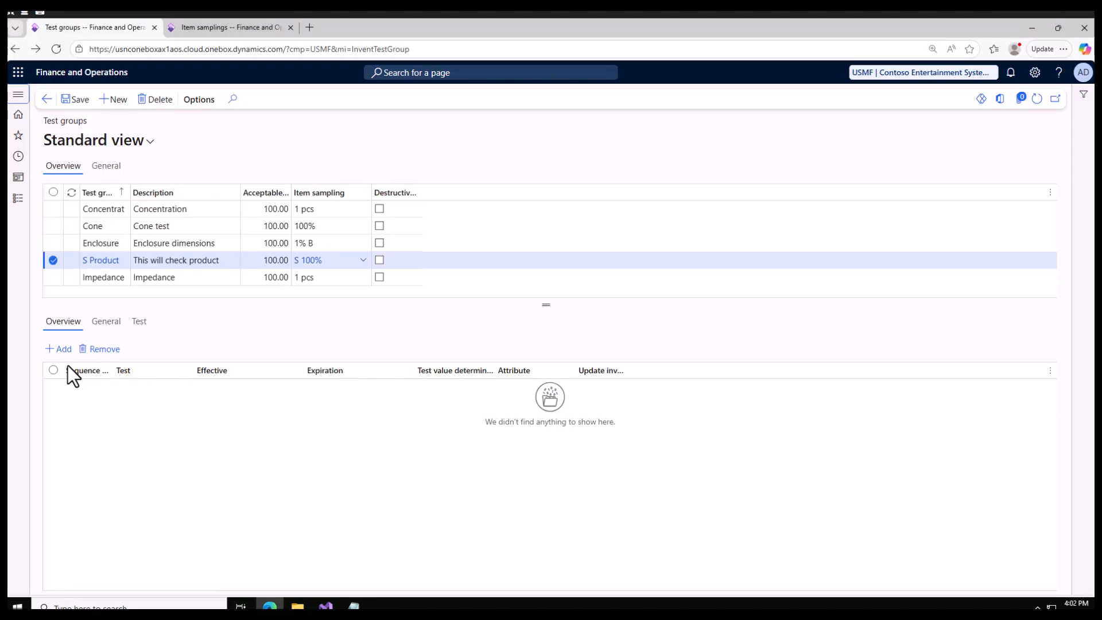
Add the S Pass Fail Test to the S Product test group with sequence number 1
click(62, 349)
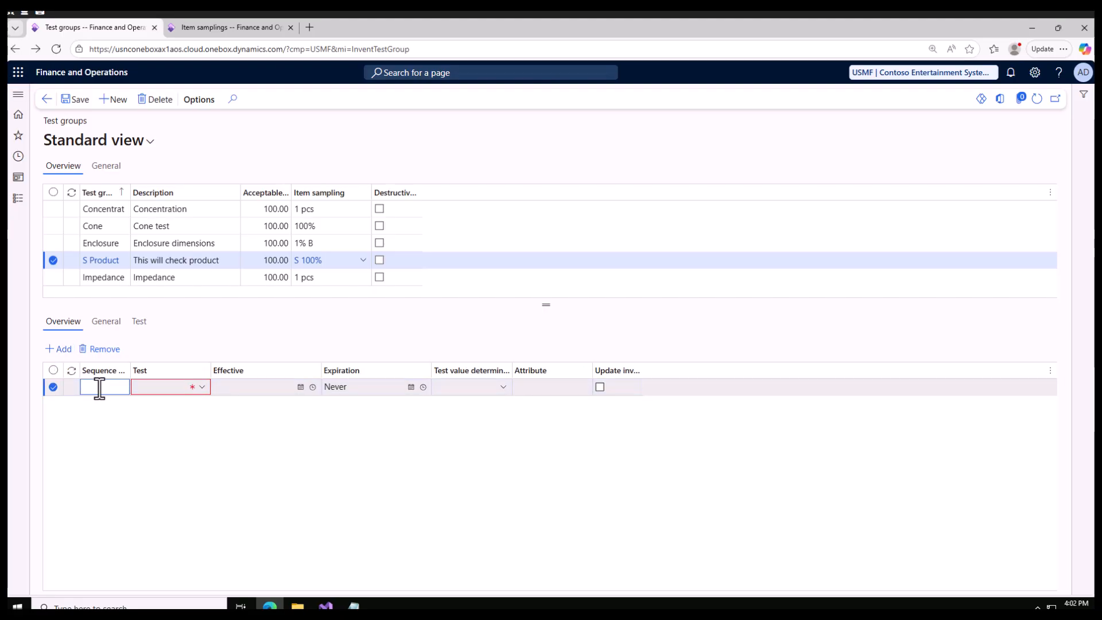
click(175, 388)
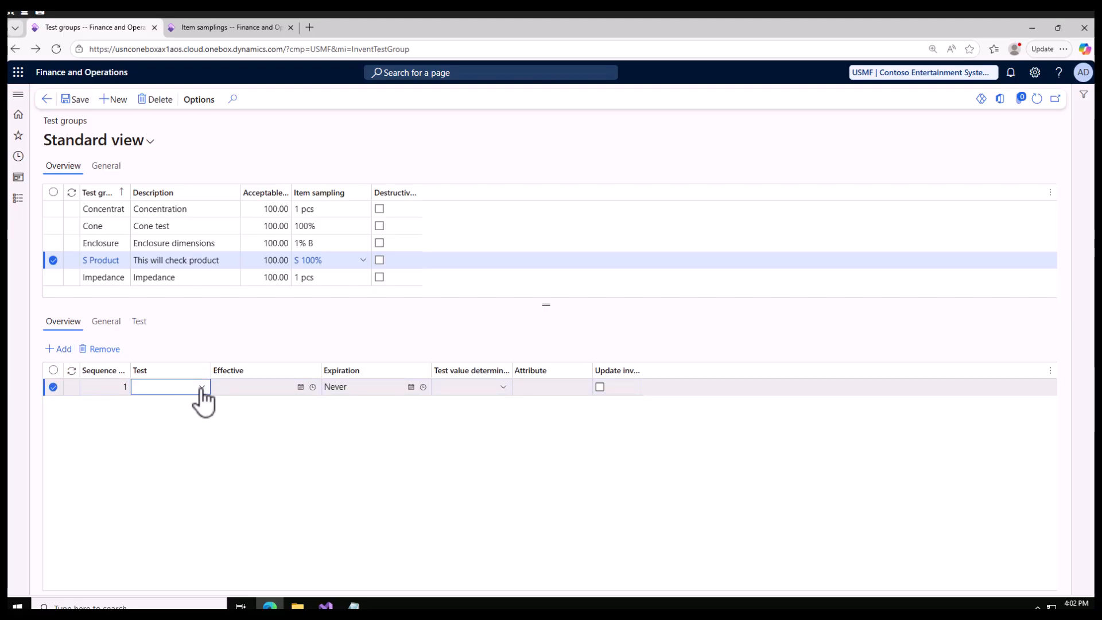
click(201, 387)
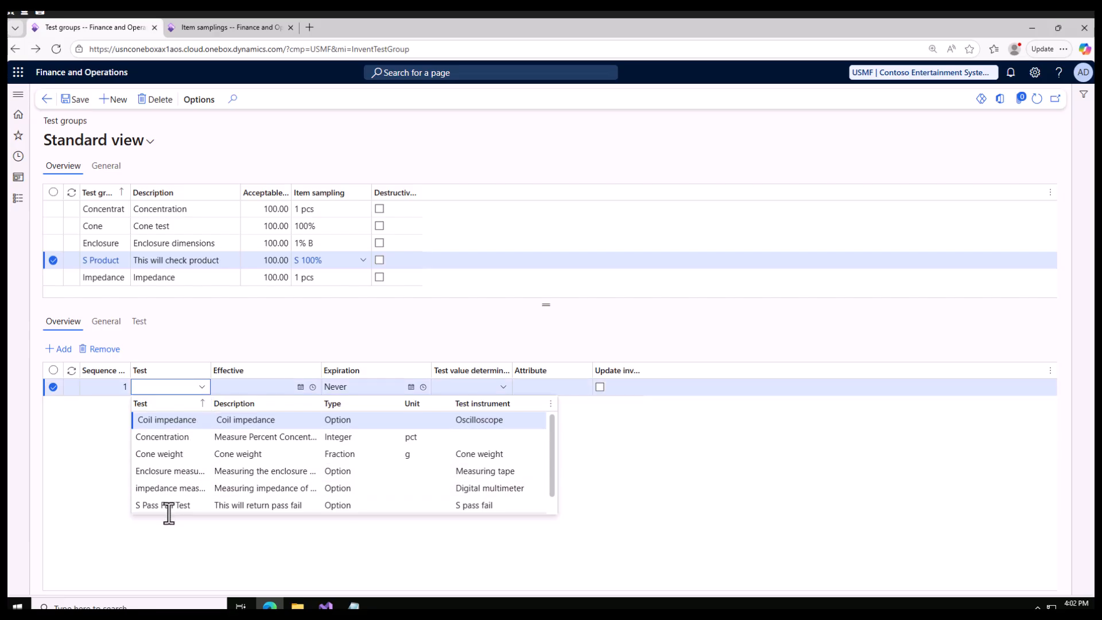
scroll(186, 492, down, 1)
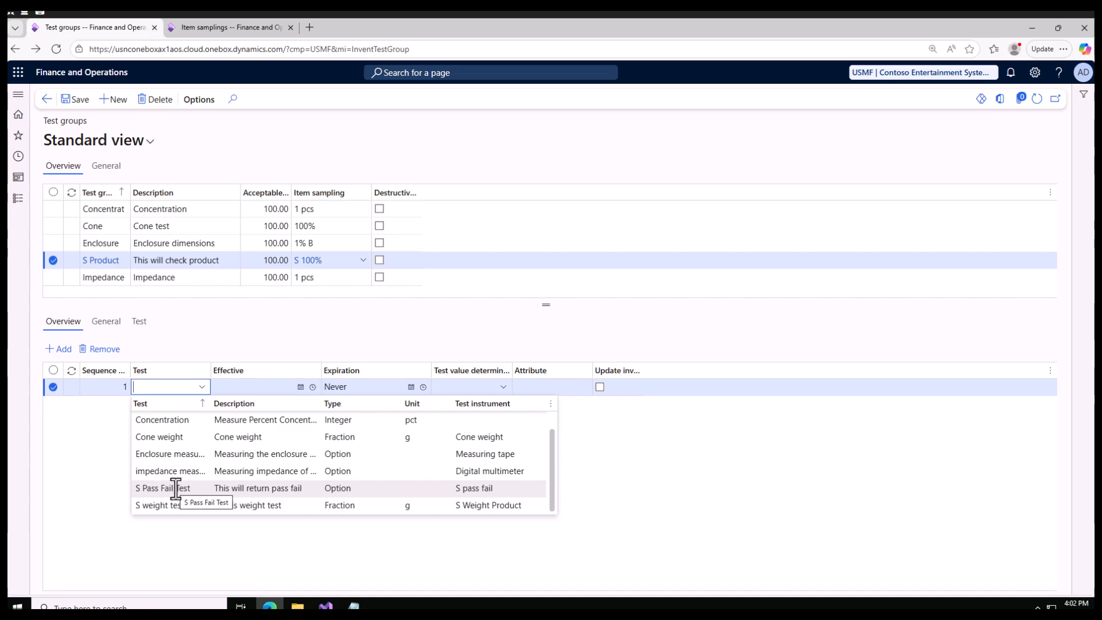
click(401, 489)
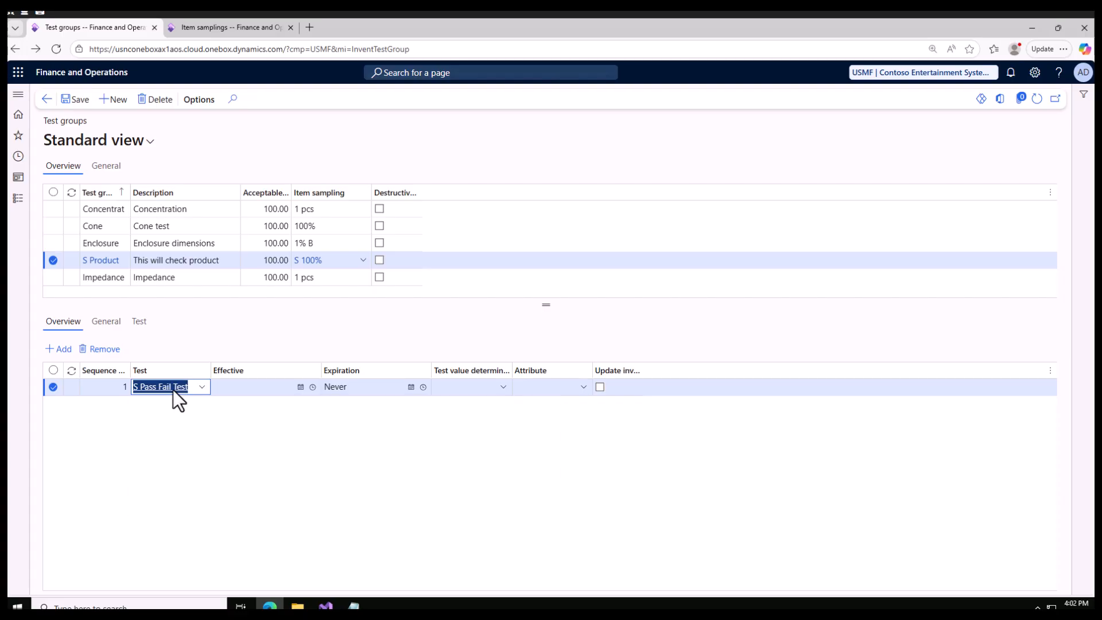
Set the S Pass Fail Test's variable to S Pass/Fail with the default outcome Fail, and save
click(106, 321)
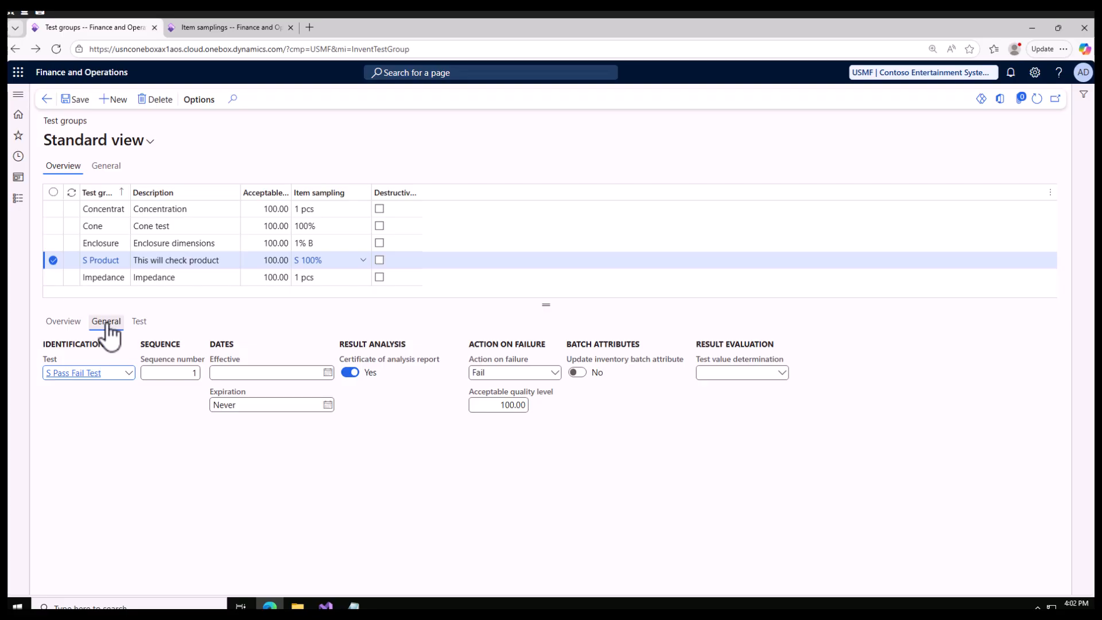
click(140, 322)
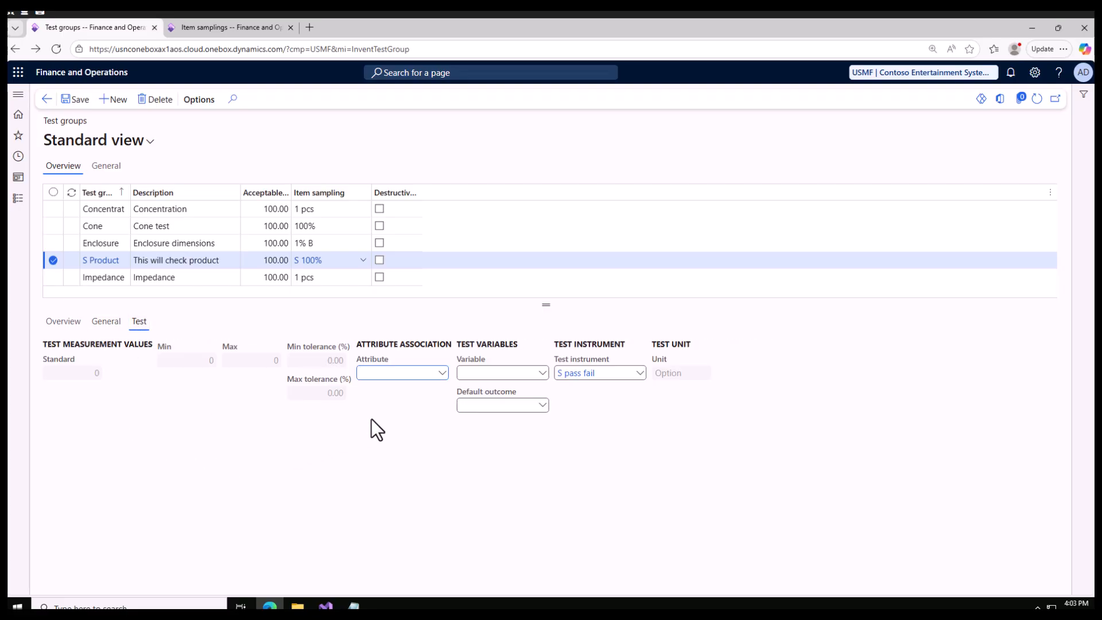
click(542, 373)
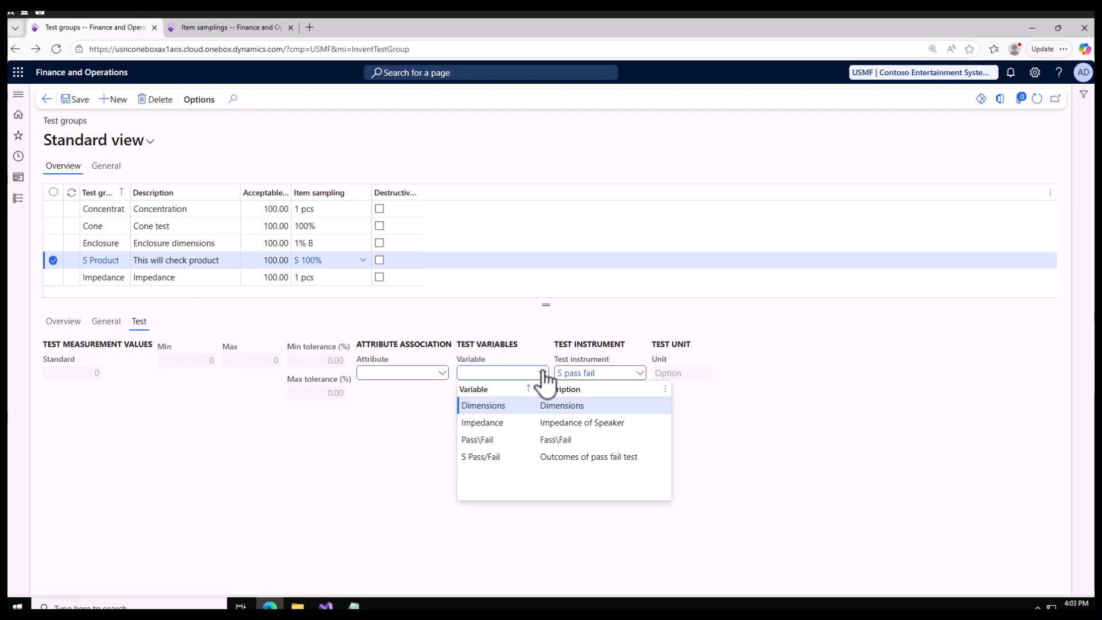
click(489, 453)
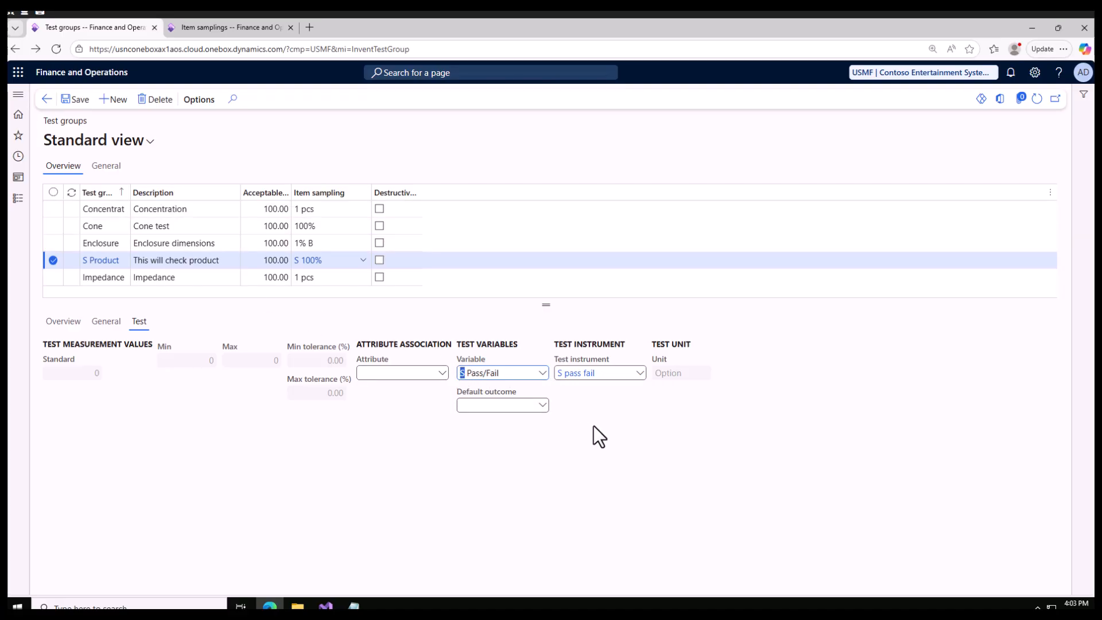
click(541, 406)
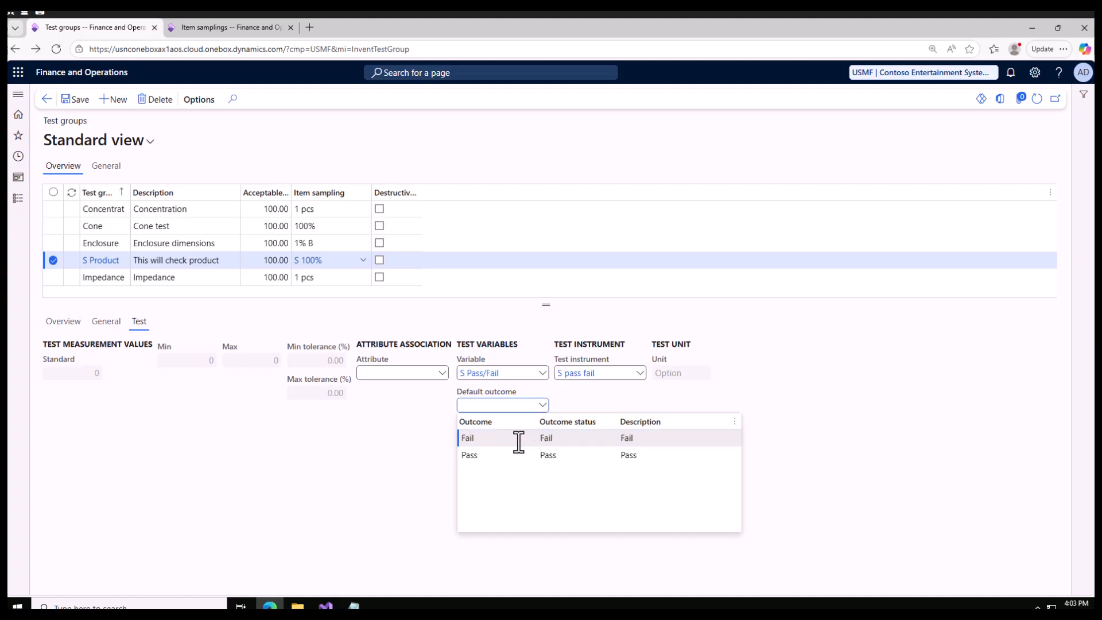
click(518, 440)
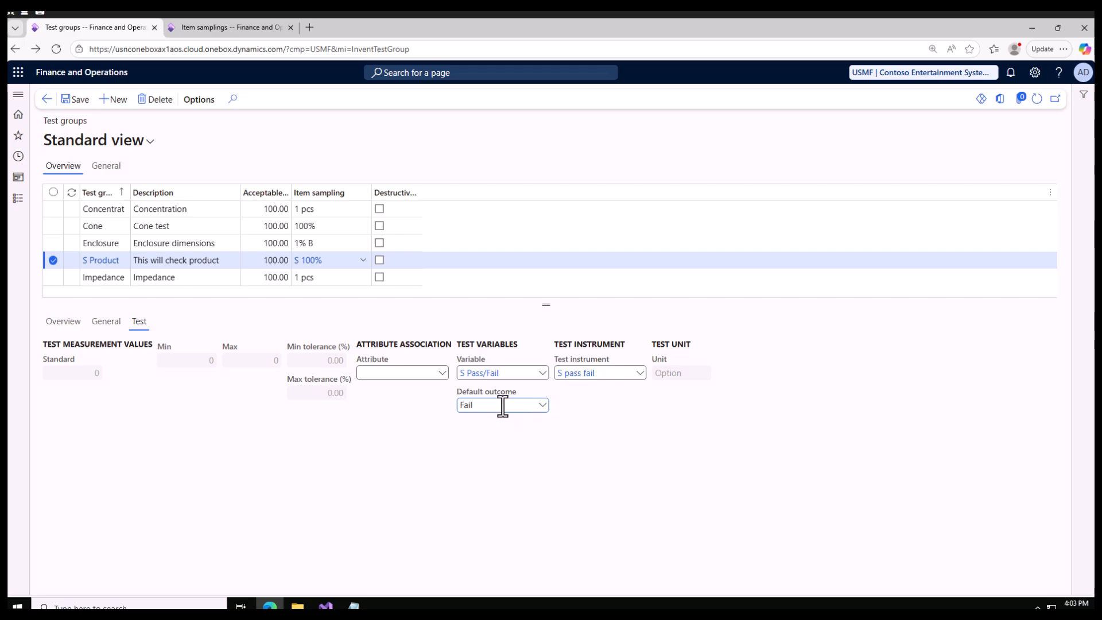
click(72, 100)
Add the S weight test to the S Product test group with sequence number 2
click(63, 322)
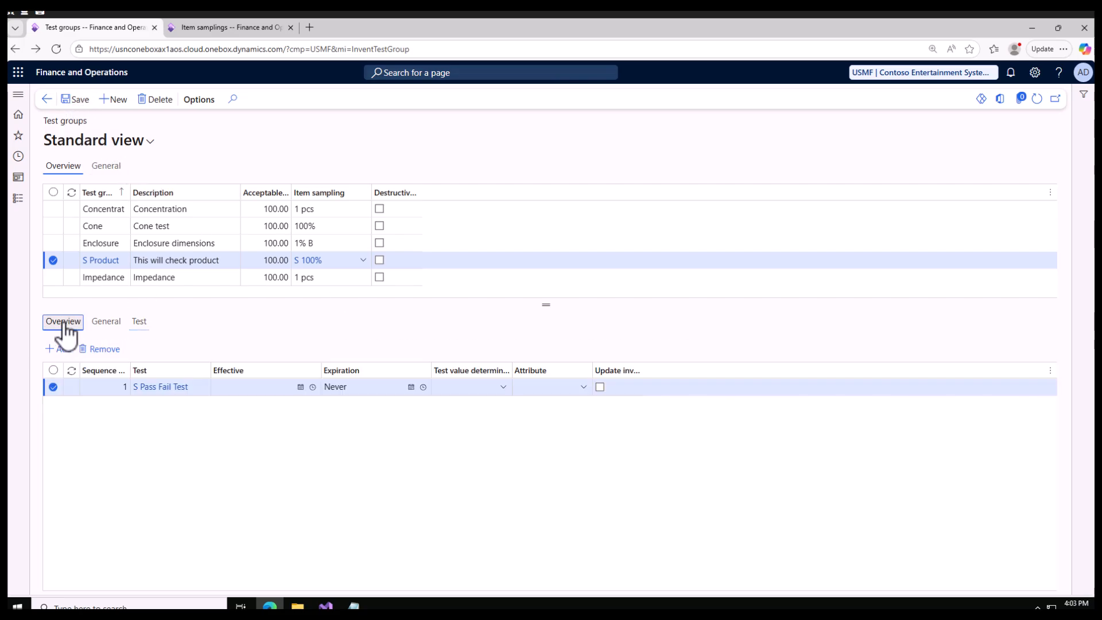
click(63, 349)
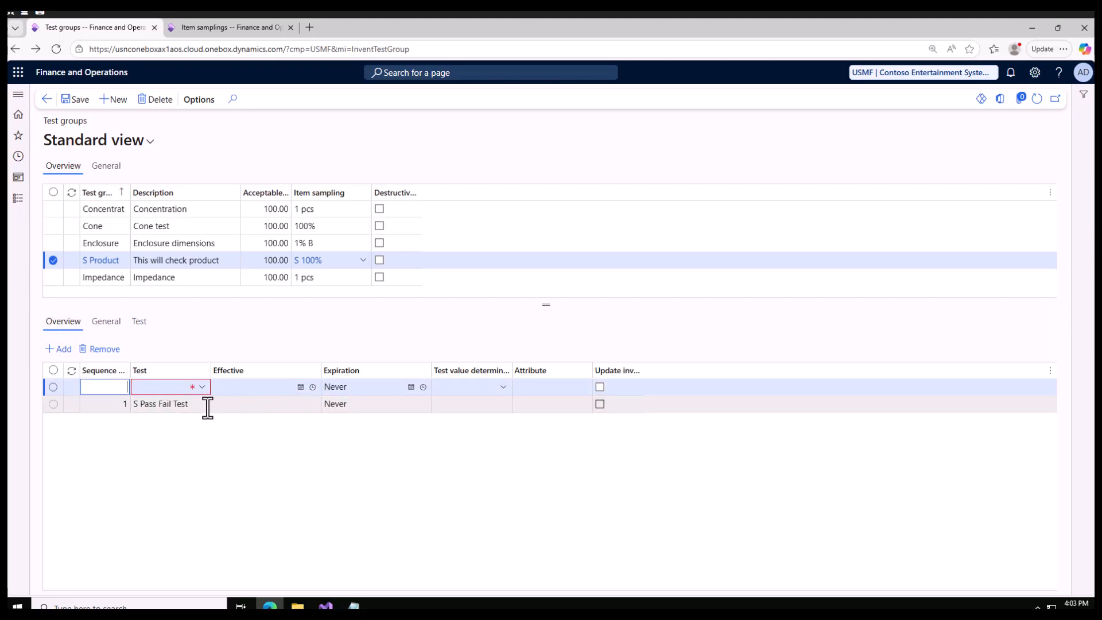
mouse_move(207, 408)
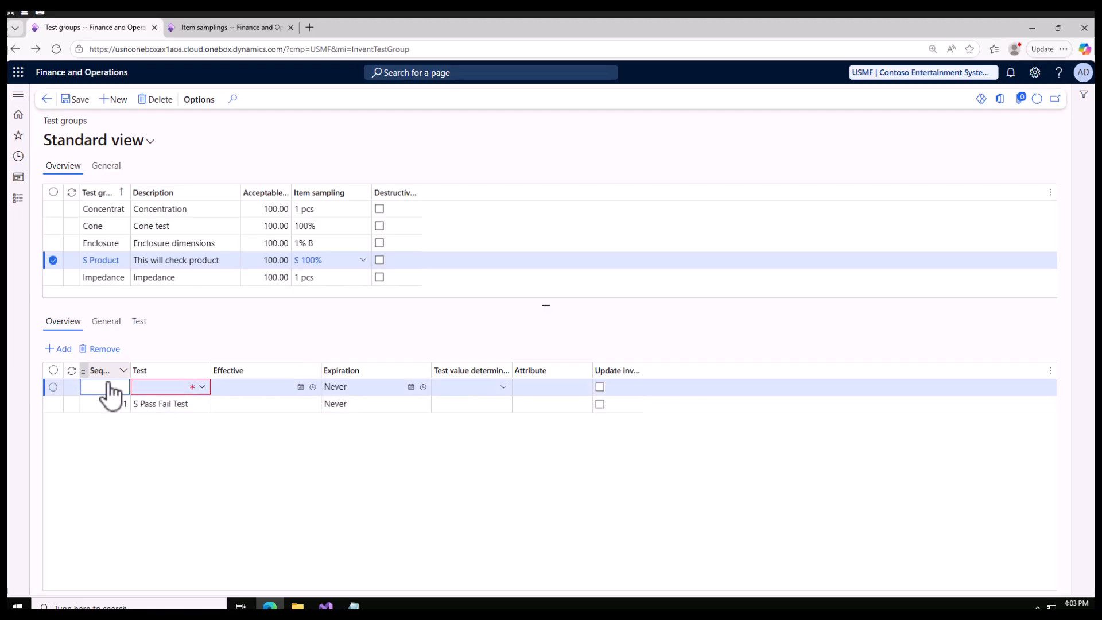
click(202, 387)
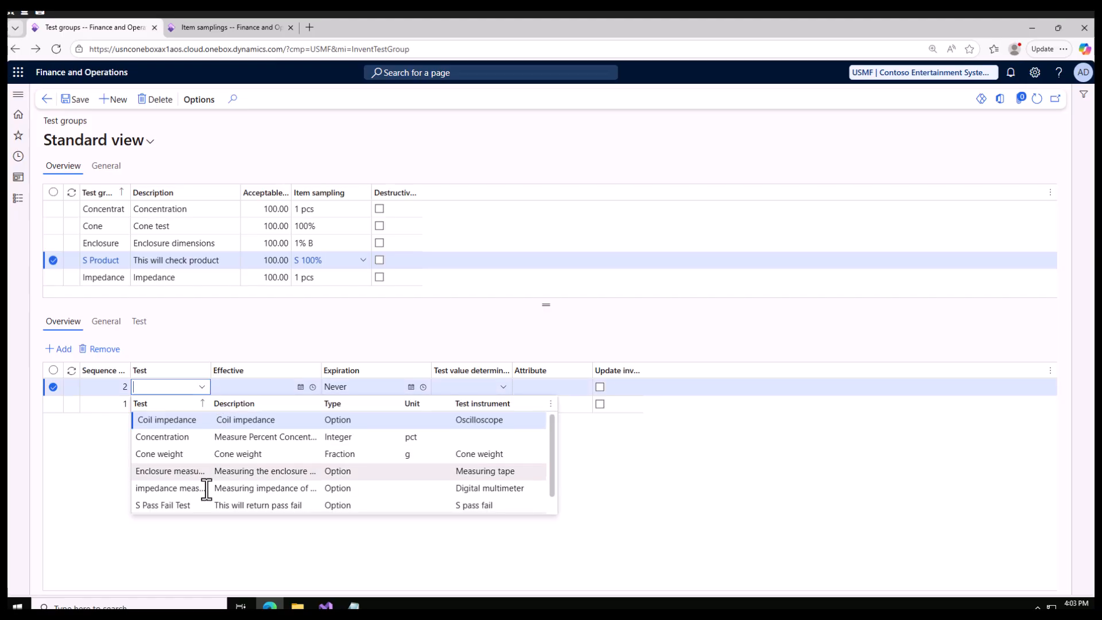
scroll(198, 495, down, 1)
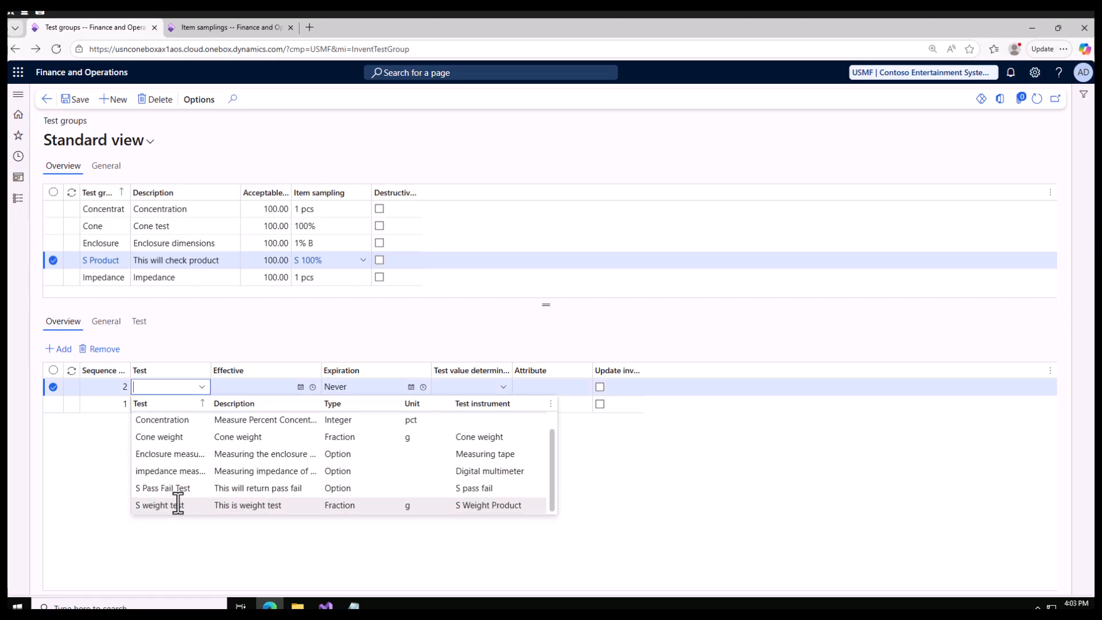
click(178, 504)
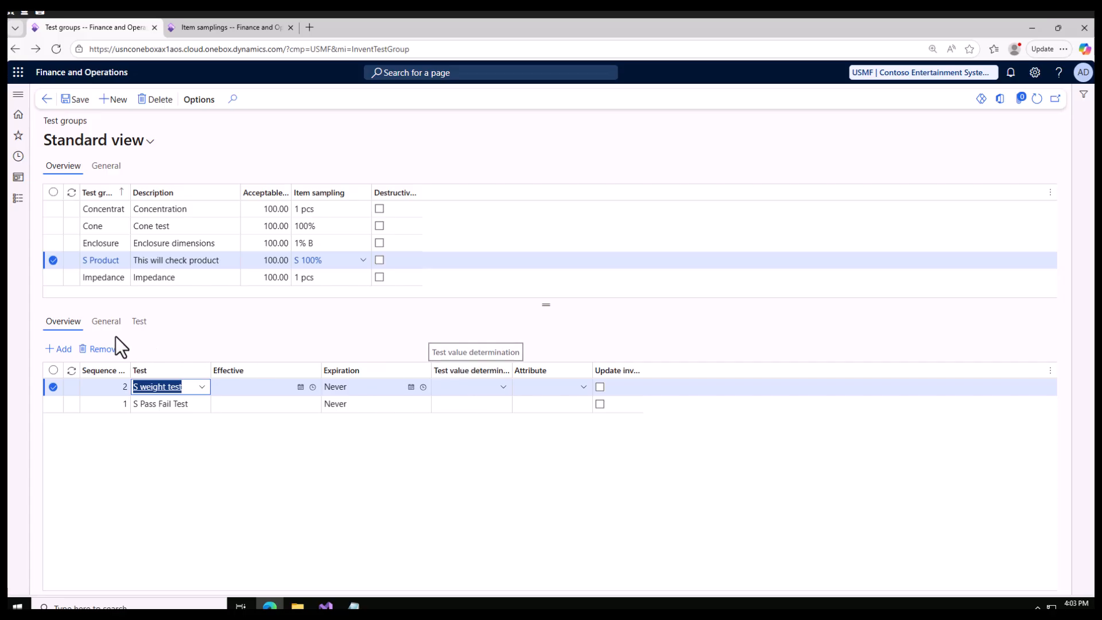
Set the standard measurement value of the S weight test in the S Product test group to 80 g and save
click(104, 324)
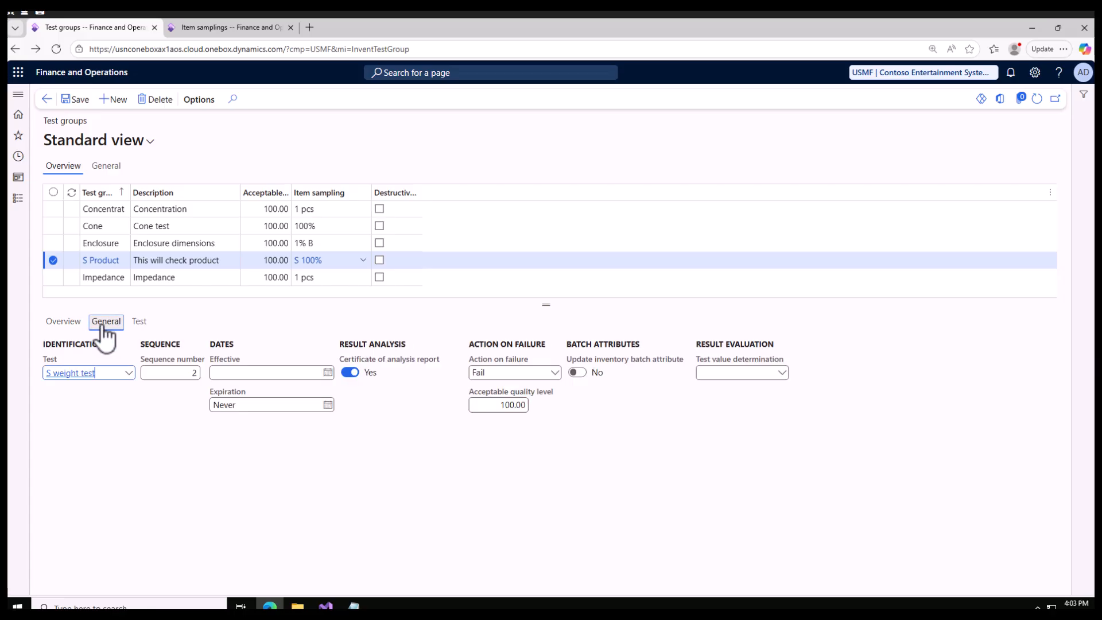
click(142, 325)
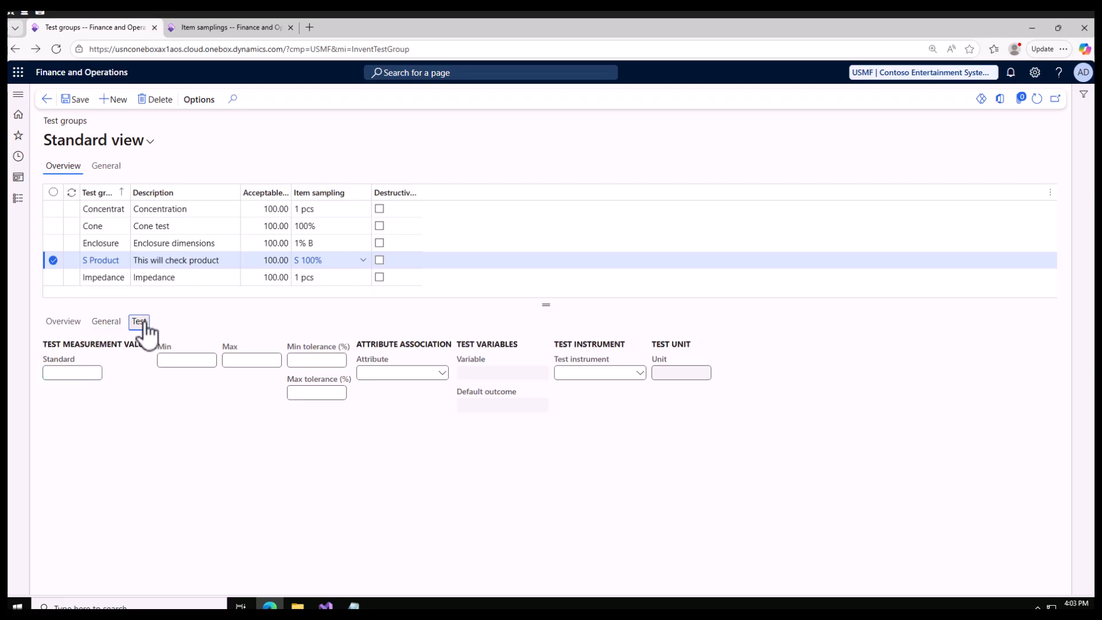
click(93, 373)
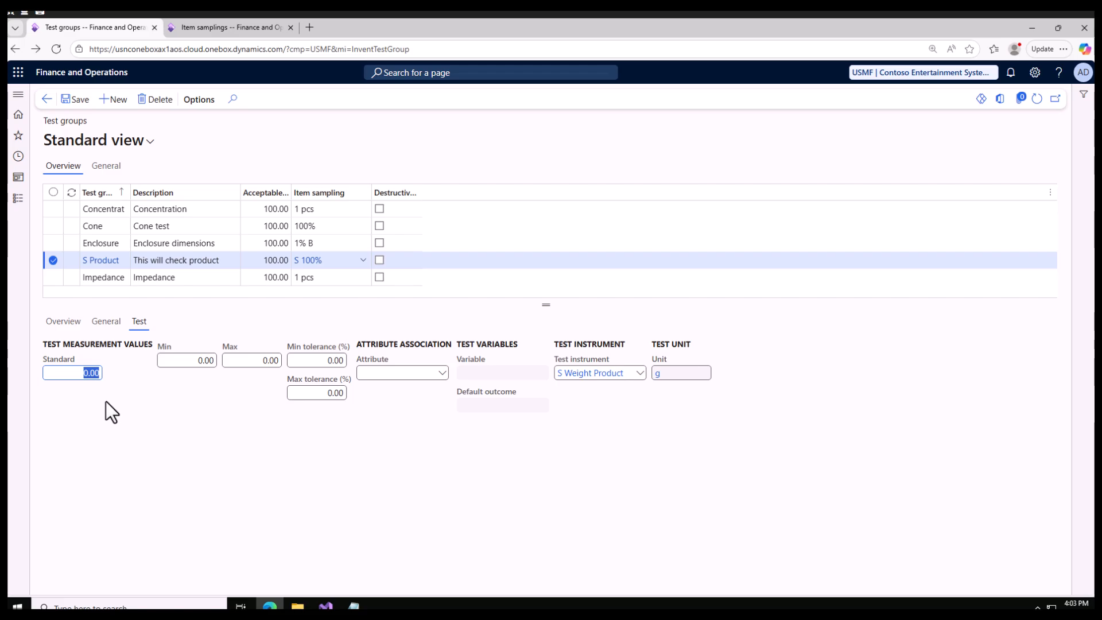
text(80)
click(75, 100)
click(442, 374)
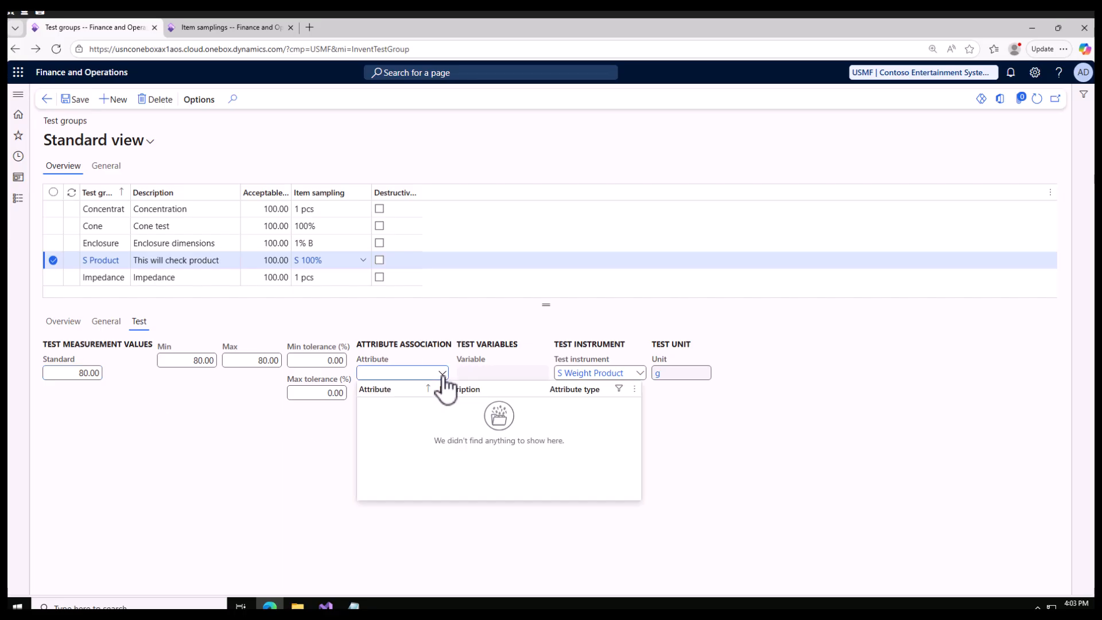
click(267, 490)
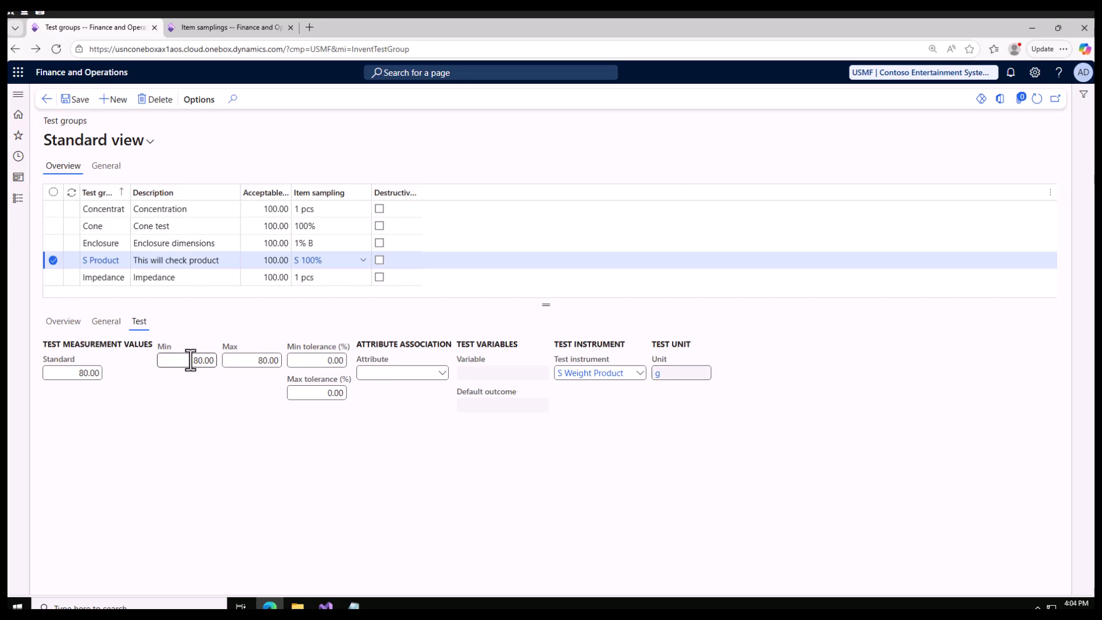
drag(202, 361, 183, 382)
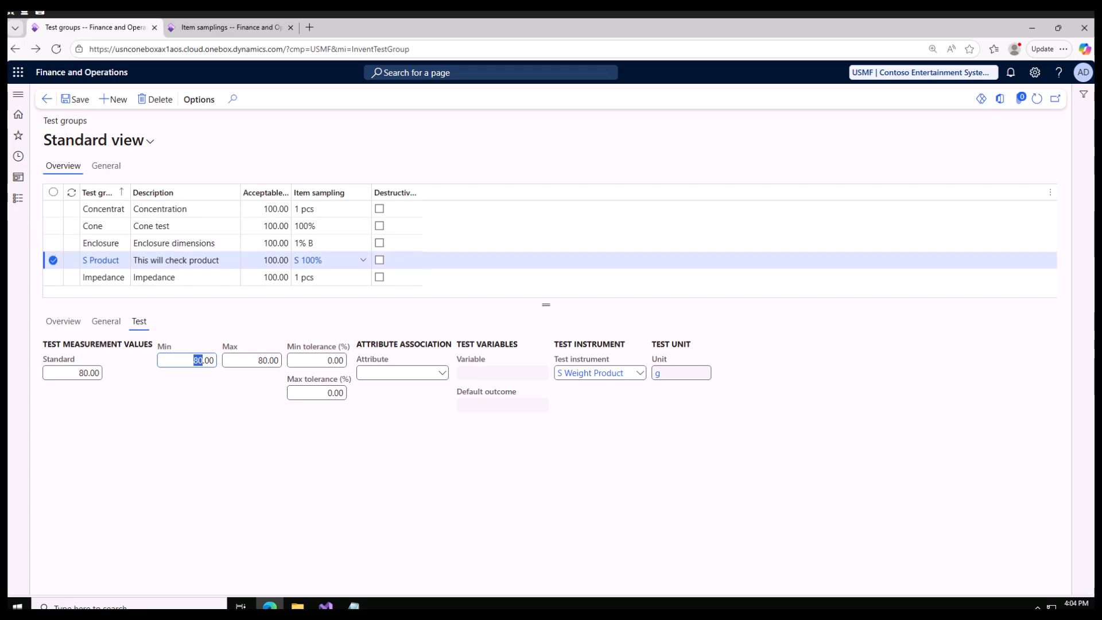
View the quality groups, and open the quality associations to examine the Process settings of the Production association
click(18, 199)
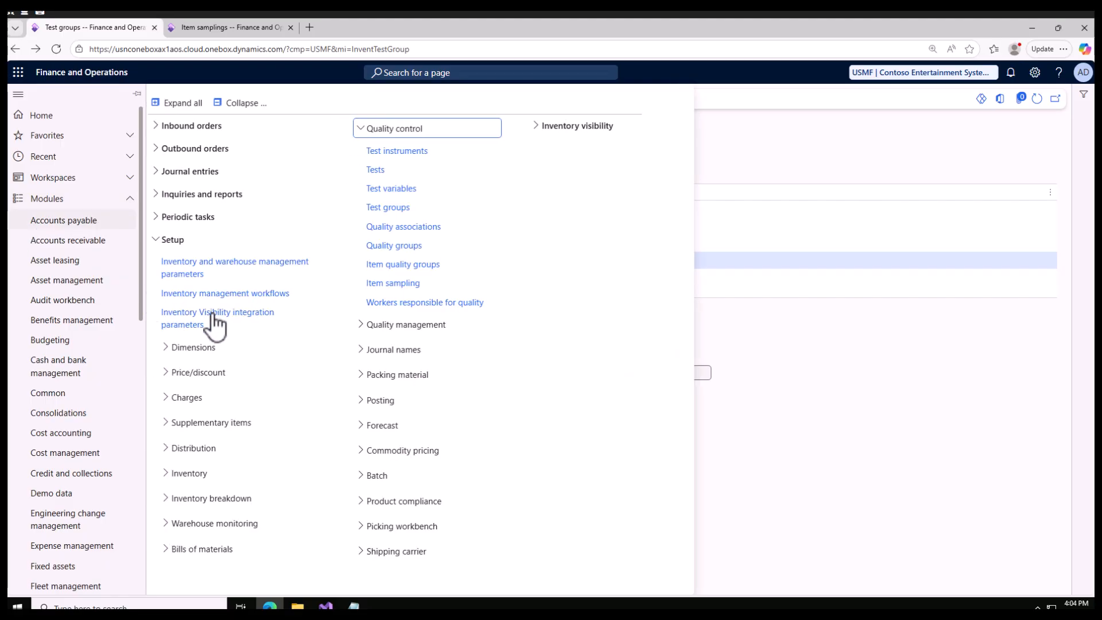
click(408, 247)
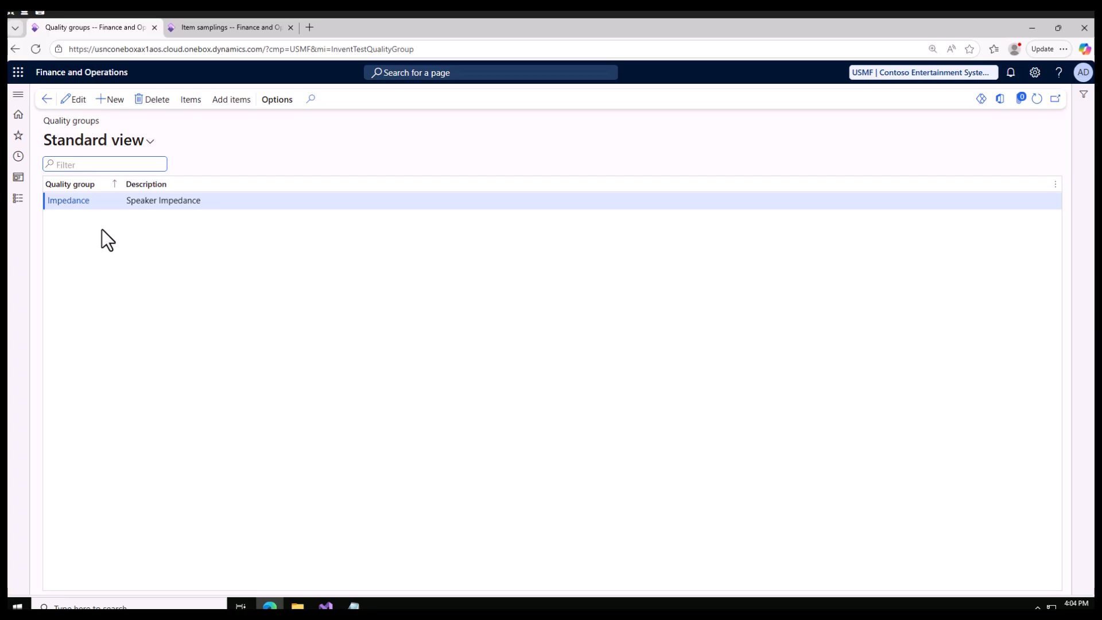
click(23, 198)
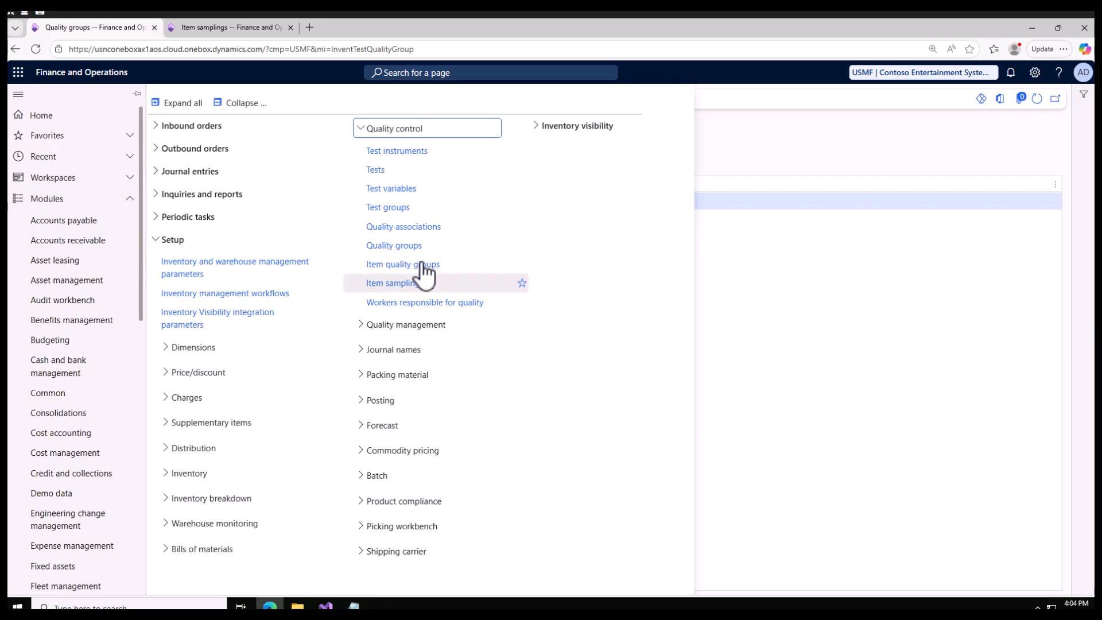
click(403, 226)
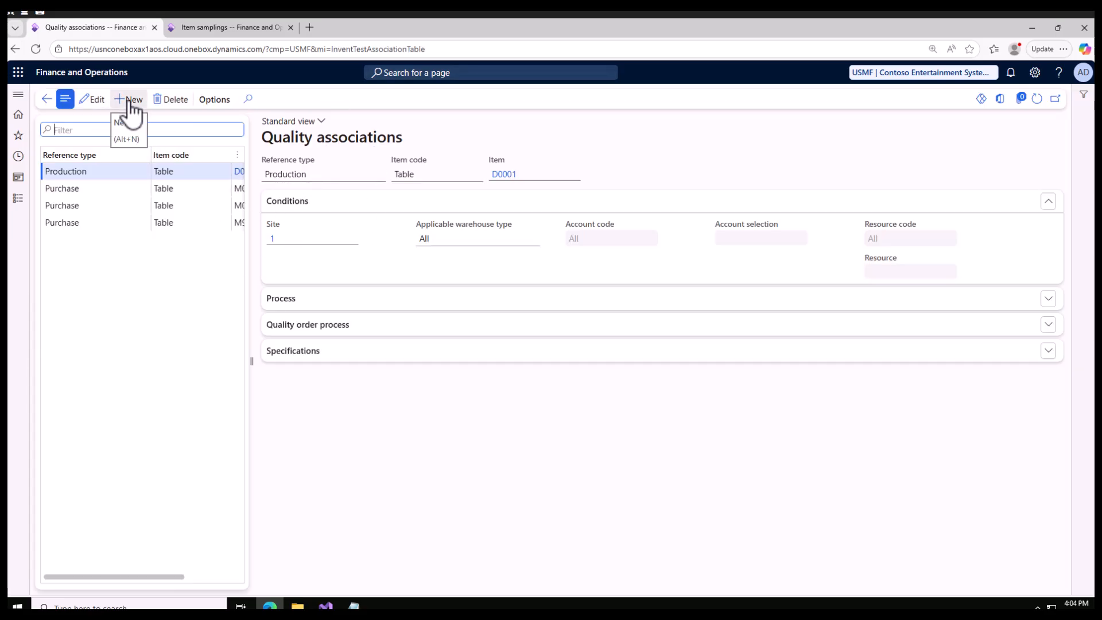
click(317, 301)
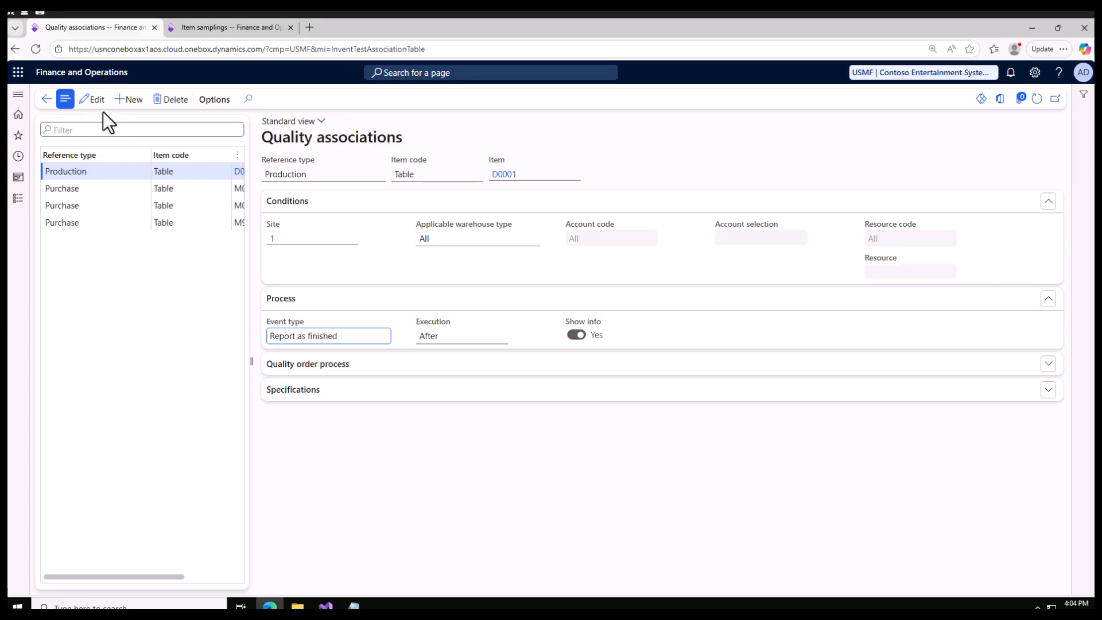